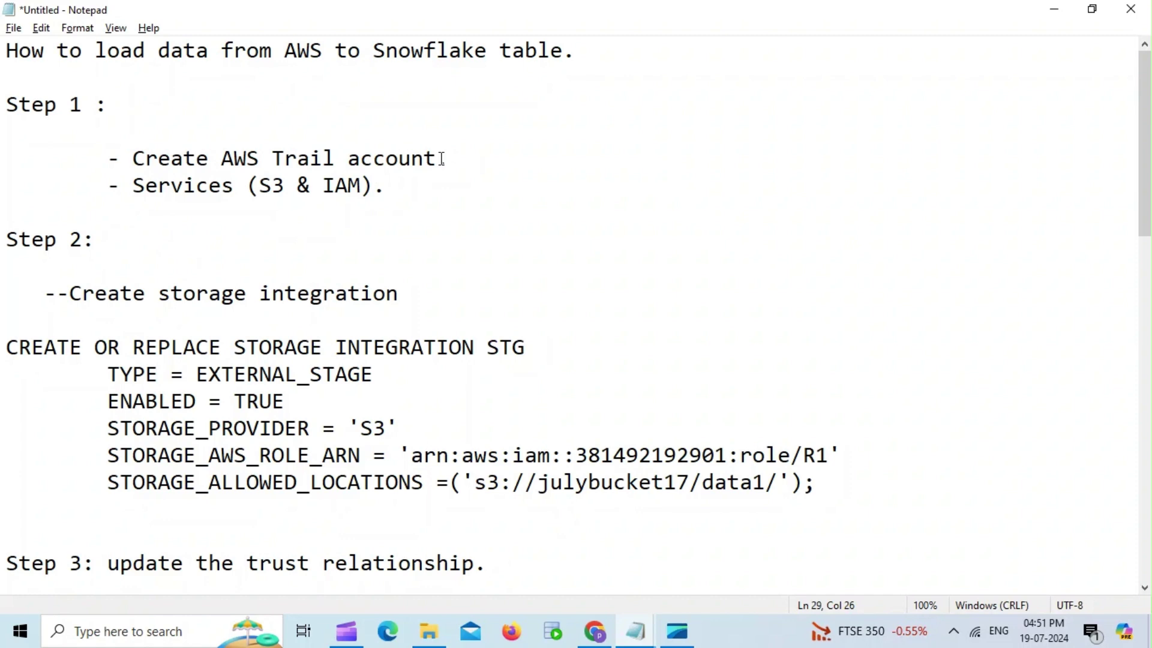
- Review the Step 1 notes on creating an AWS trial account and using the S3 and IAM services
left_click_drag(442, 159, 137, 159)
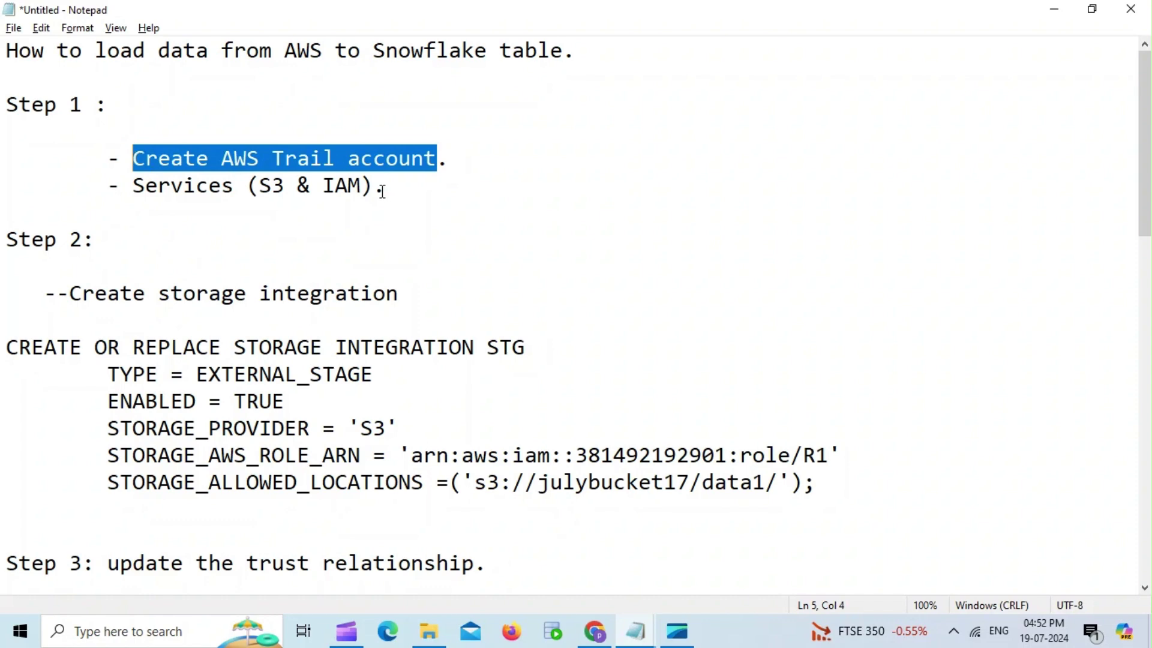
left_click_drag(382, 191, 139, 192)
left_click_drag(248, 191, 299, 190)
double_click(357, 191)
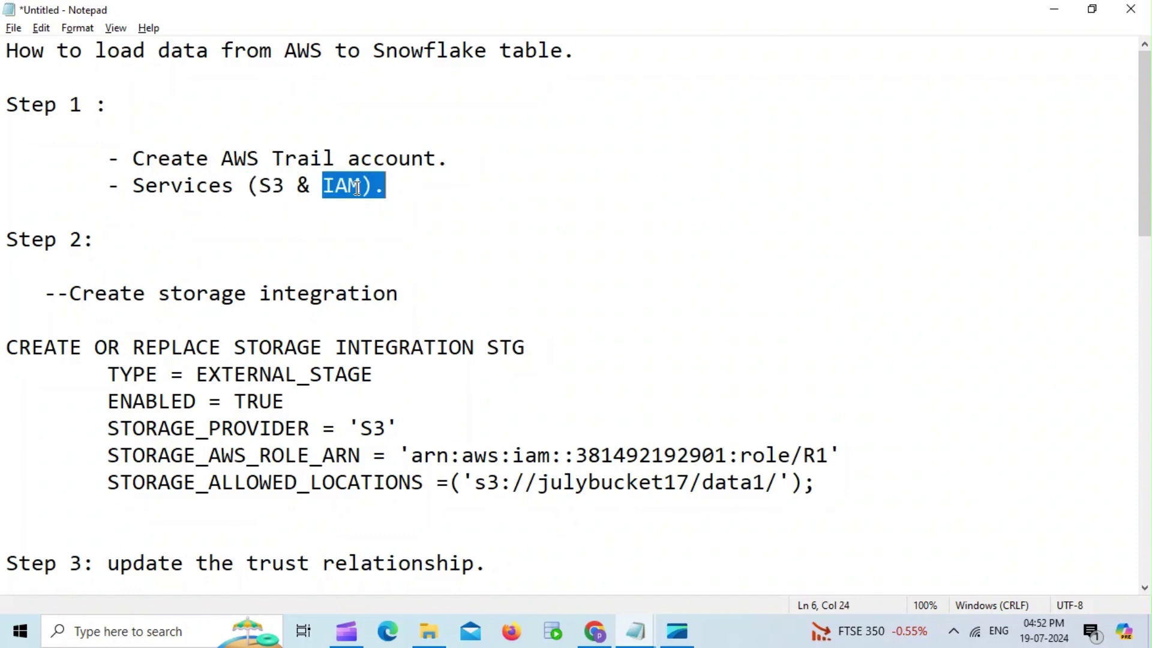
double_click(275, 185)
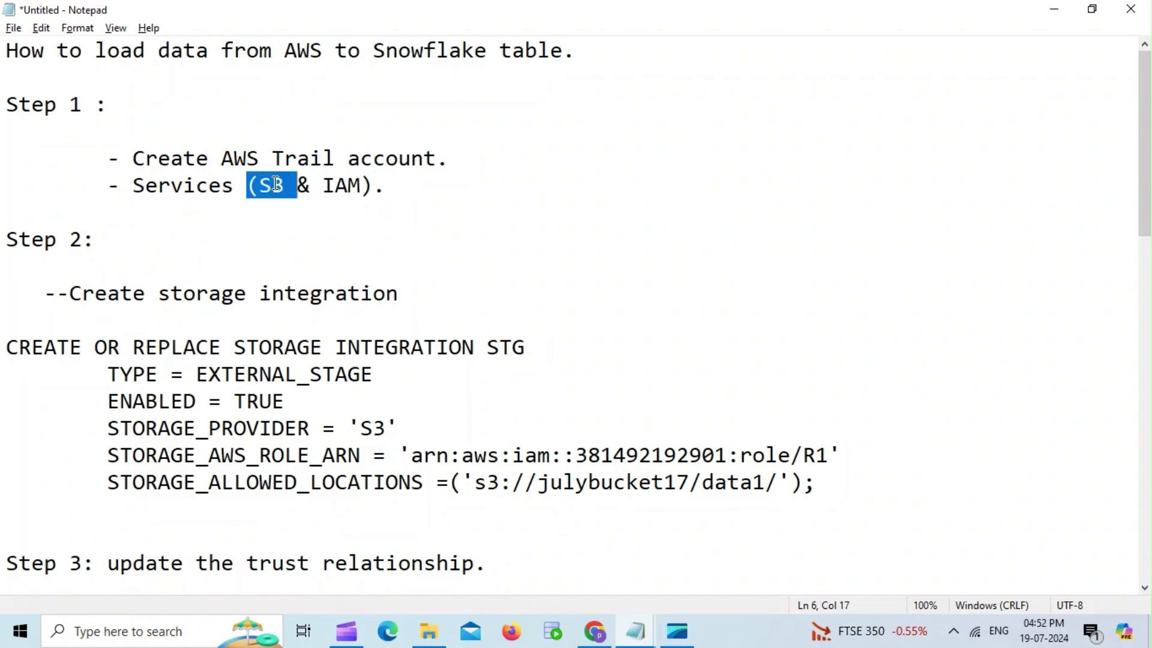
double_click(275, 184)
double_click(354, 188)
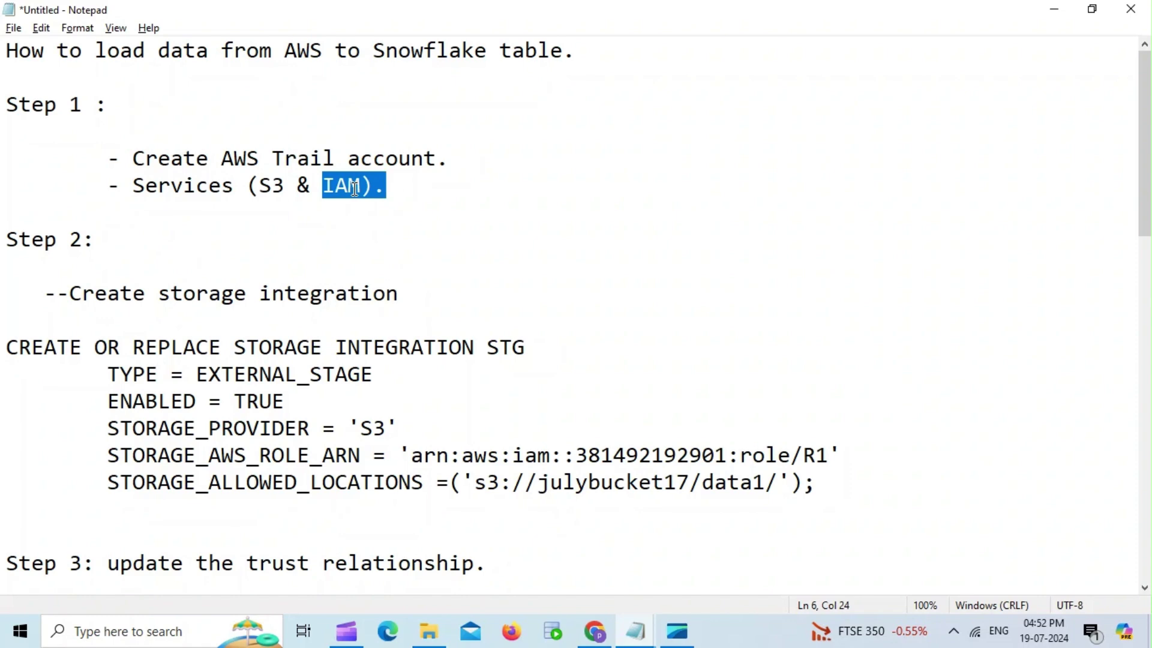
left_click(388, 190)
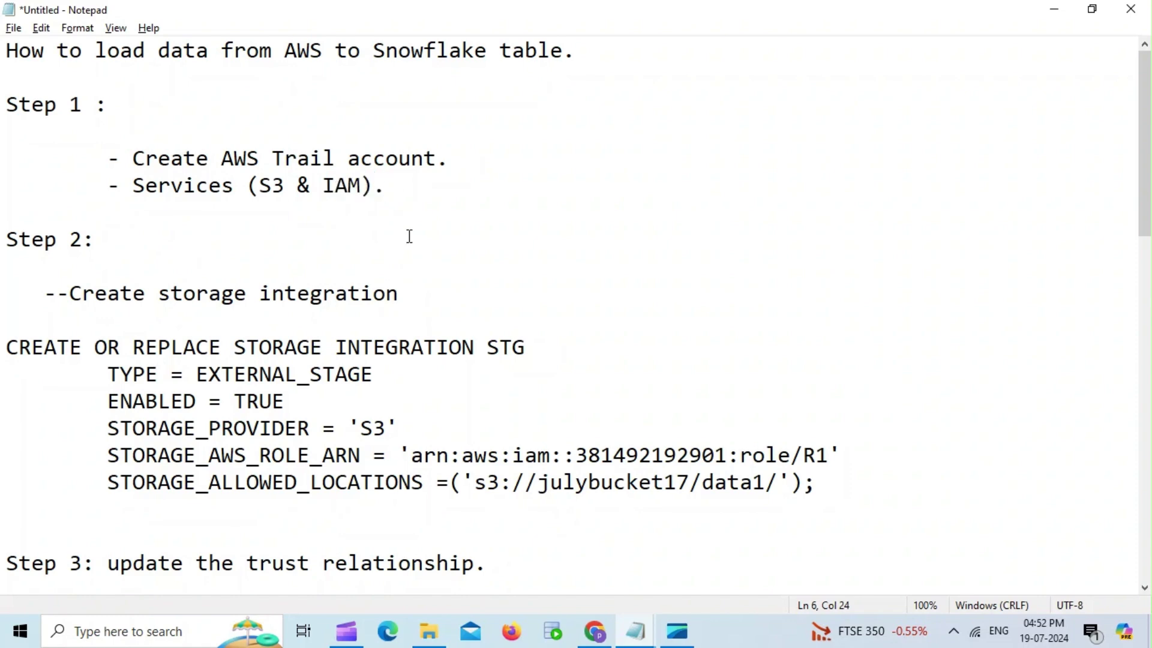
- Switch to Chrome, find the Amazon Web Services site with a web search for "aws", and enter the AWS console
left_click(600, 640)
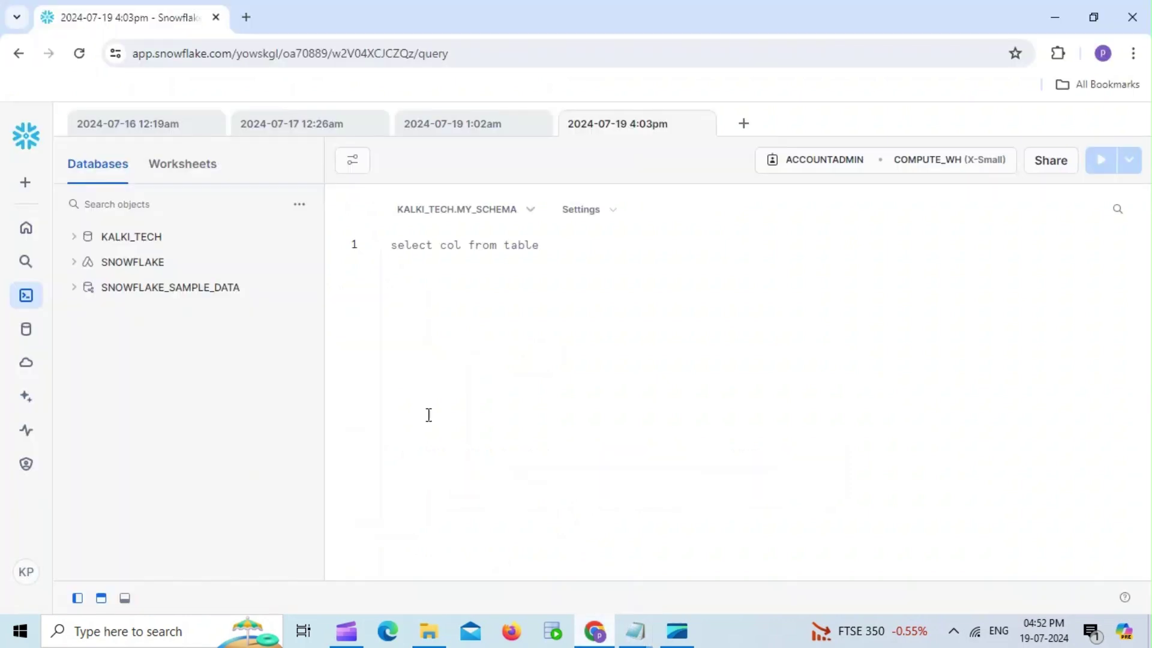
left_click(242, 24)
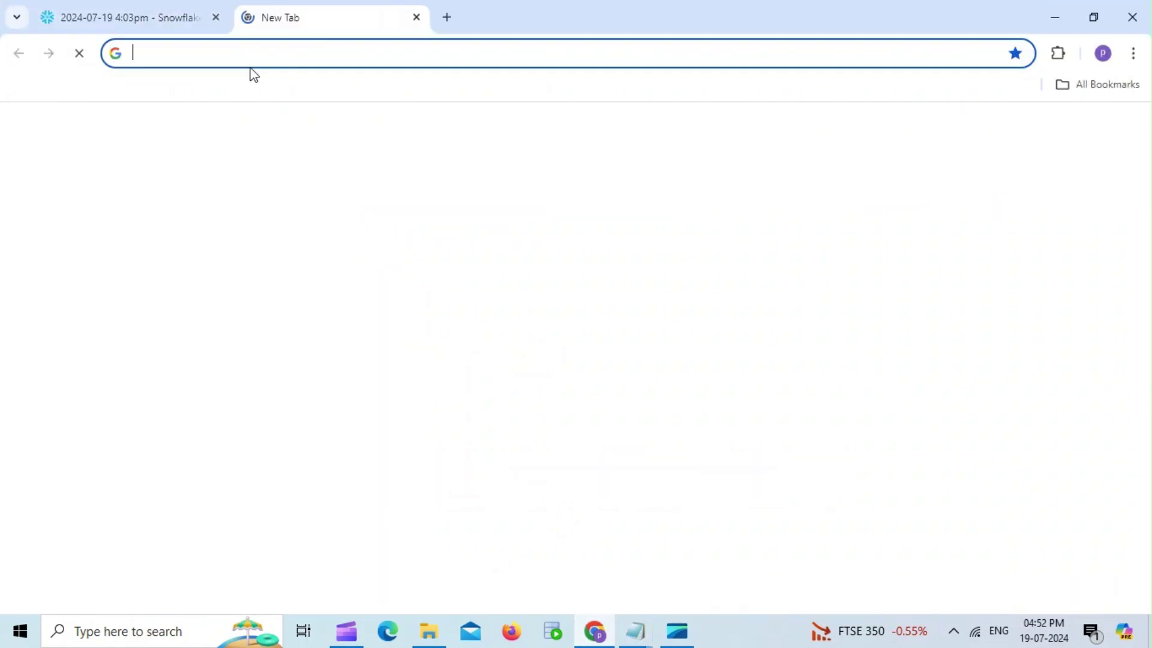
type("aws")
key("Return")
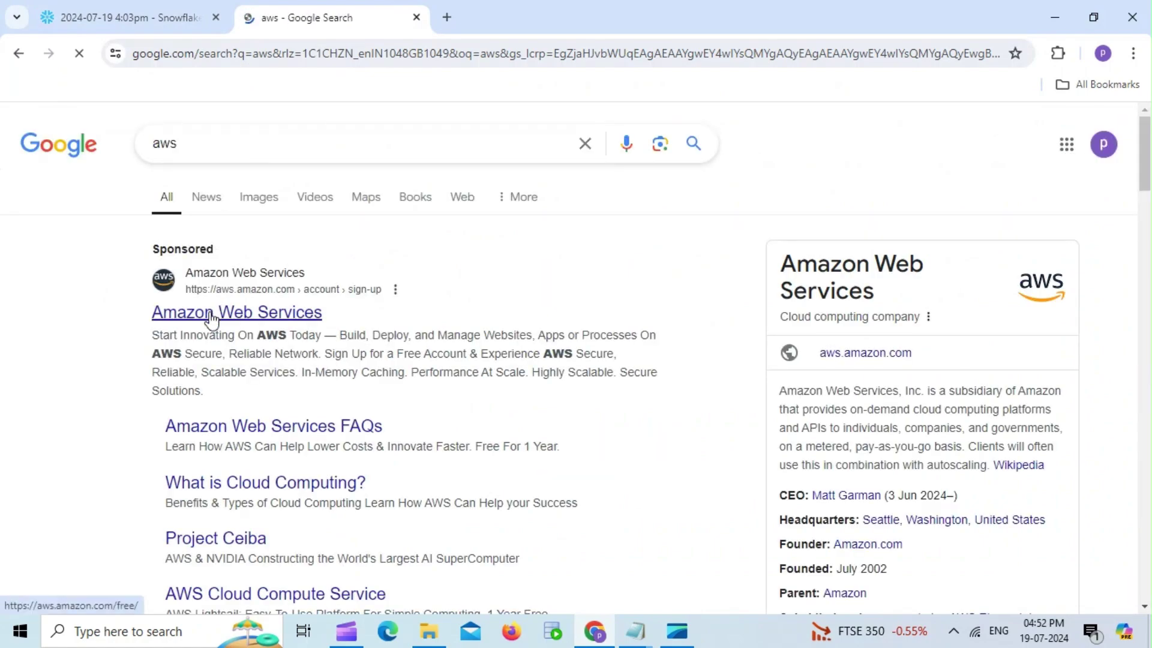
left_click(213, 313)
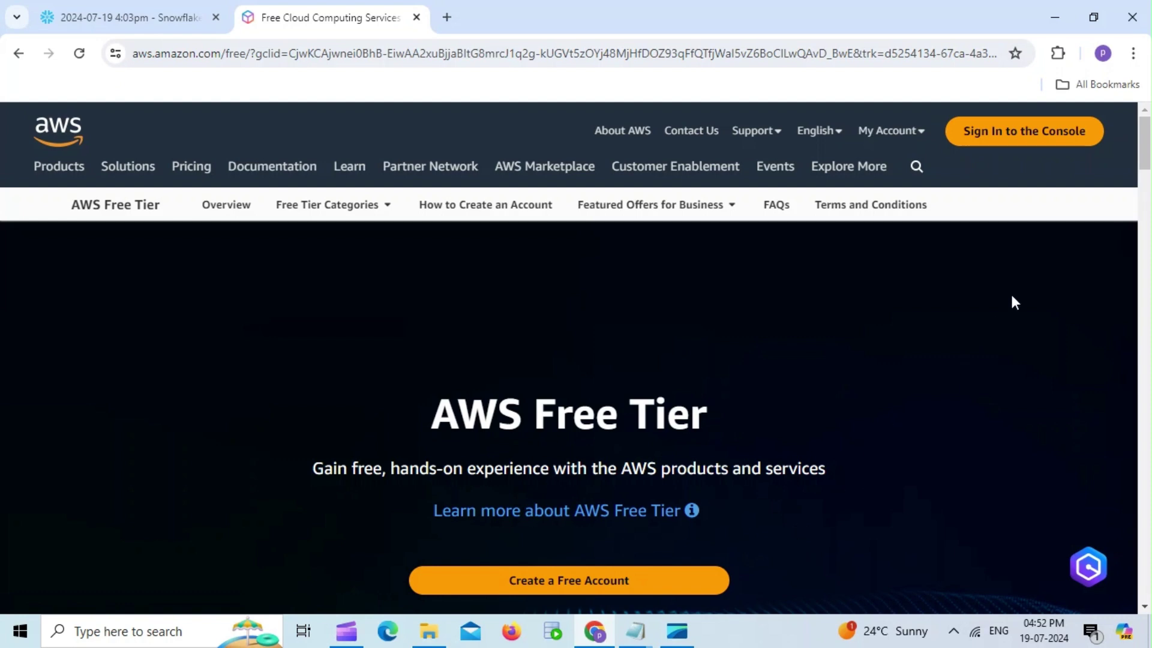
left_click(1016, 132)
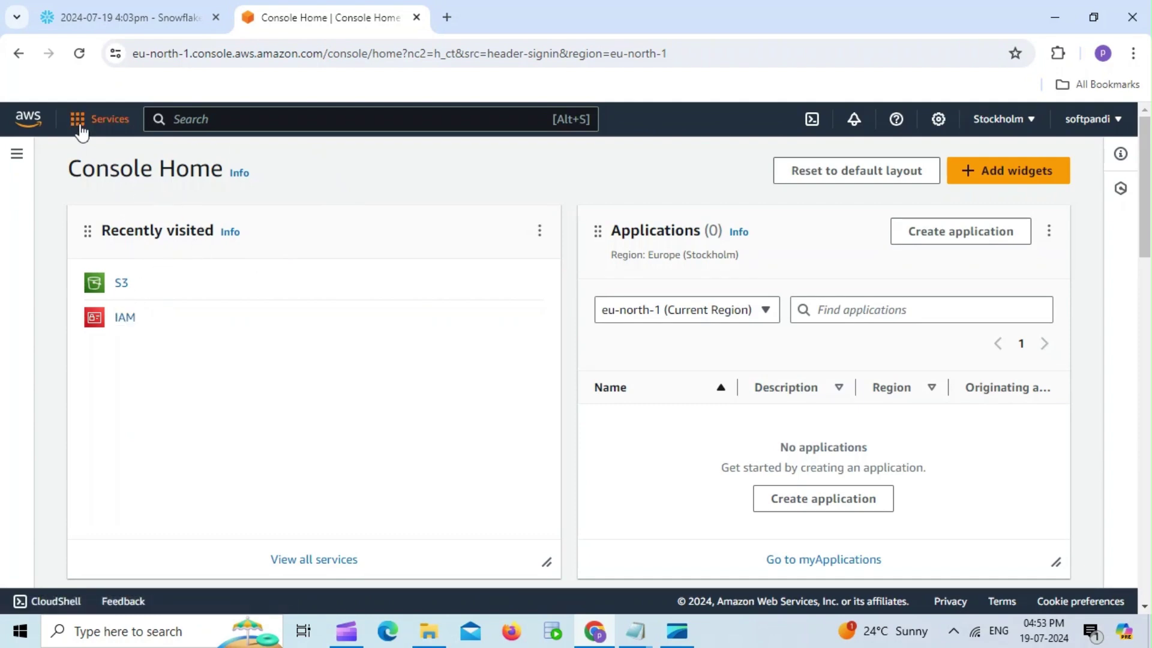
- Browse the list of all AWS services, and open the S3 service by searching the console for "s3"
left_click(81, 127)
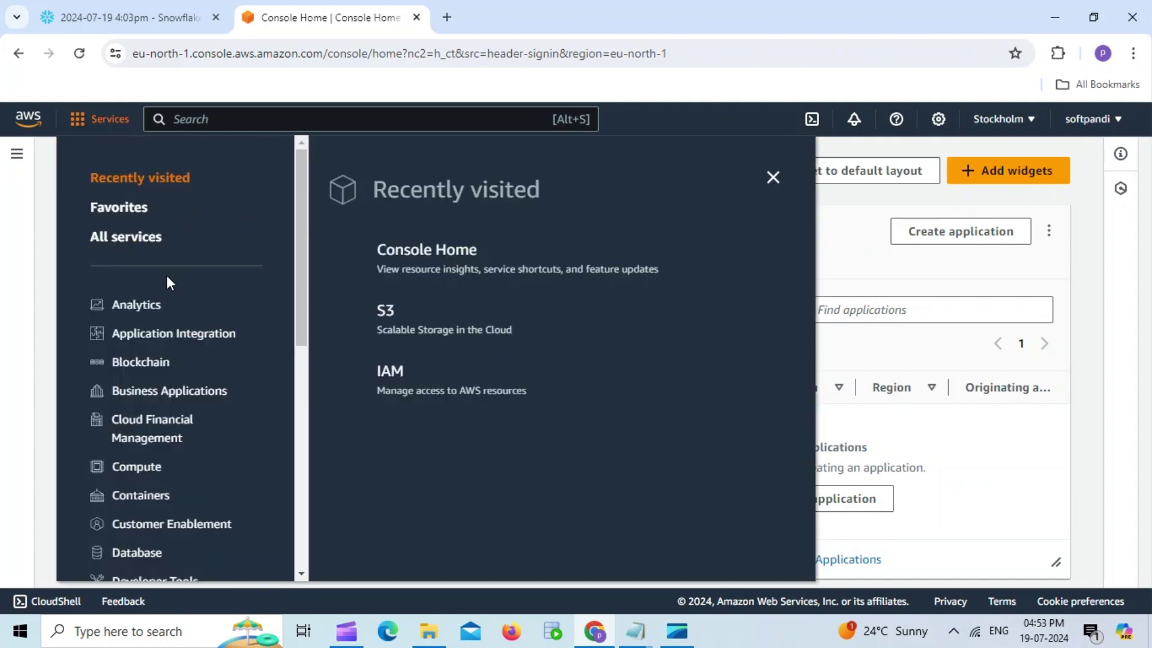
left_click(140, 240)
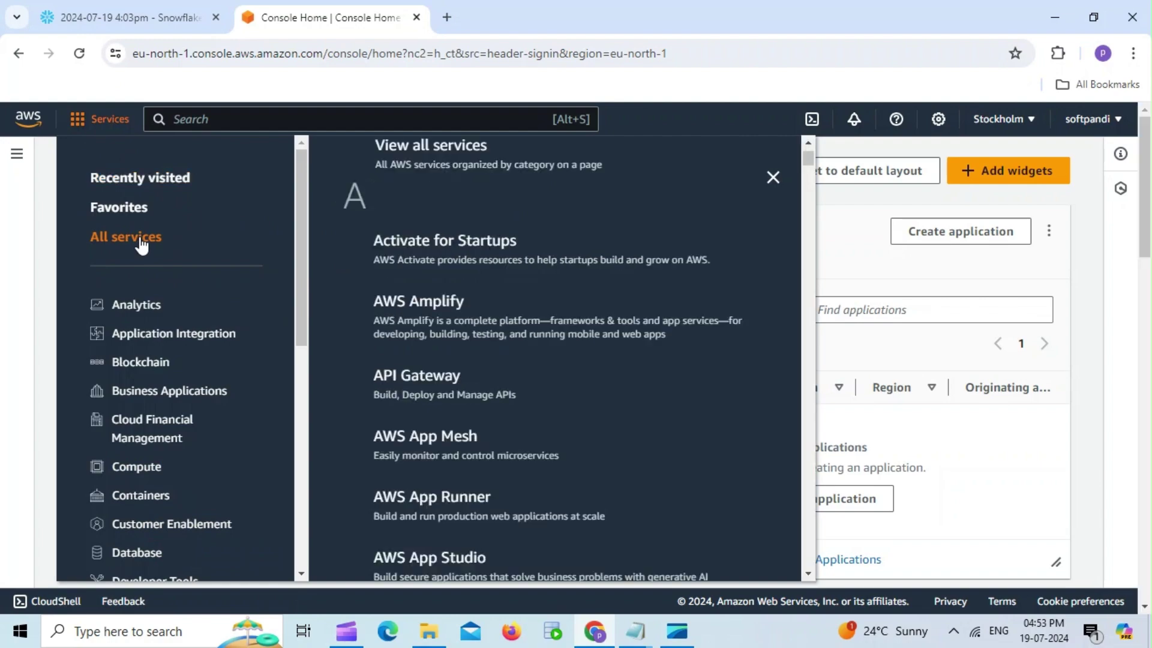
mouse_move(807, 163)
left_mouse_down()
mouse_move(814, 532)
mouse_move(805, 150)
left_mouse_up()
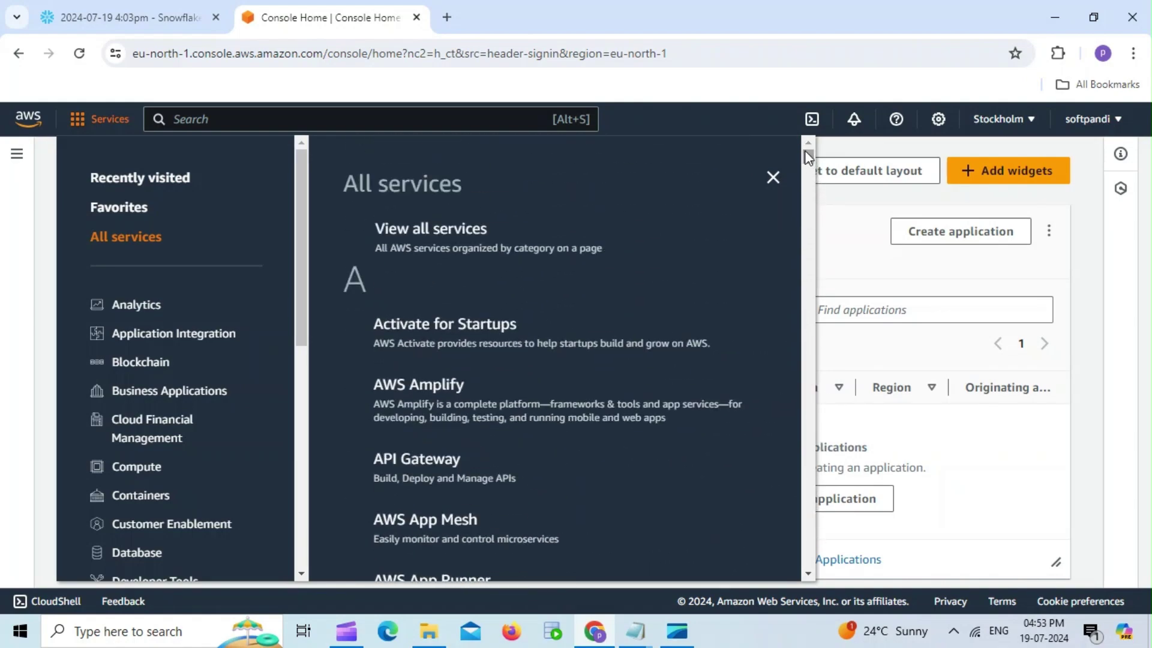
left_click(466, 120)
type("s3")
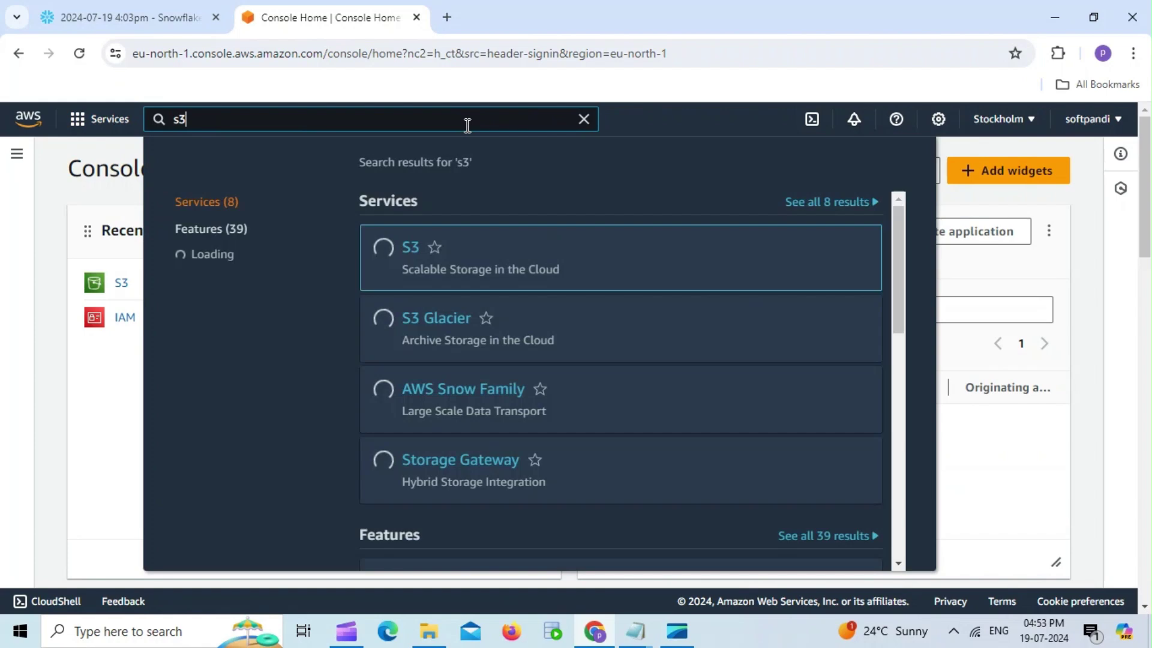
key("Return")
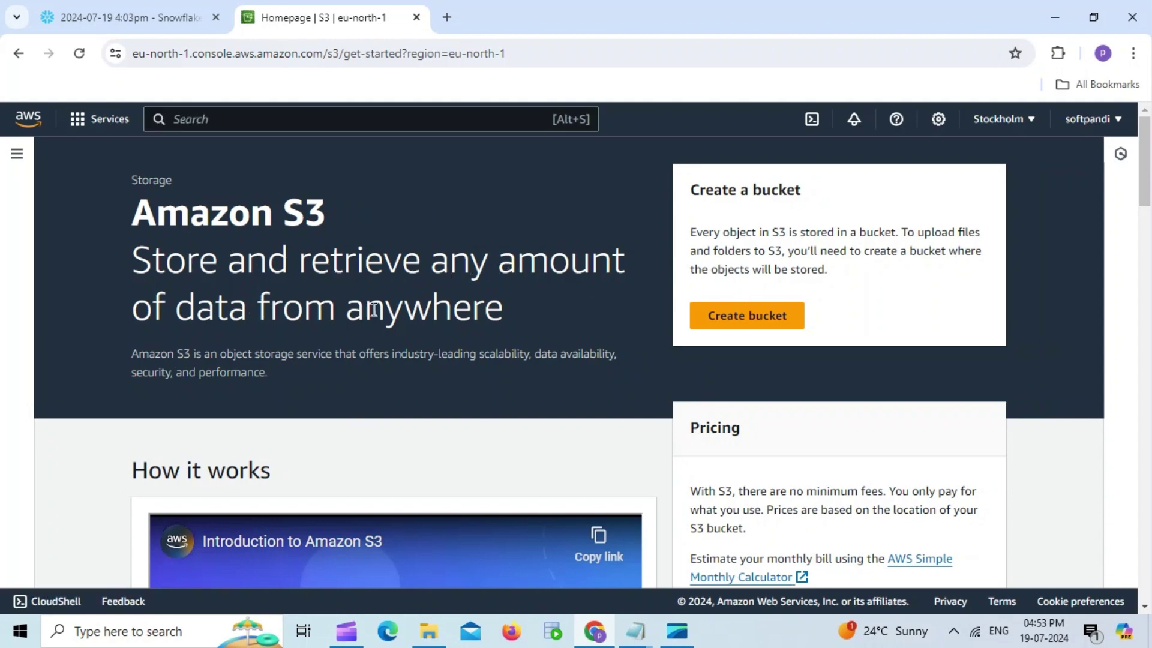
- Start a new general purpose S3 bucket and name it julybucket12345
left_click(770, 322)
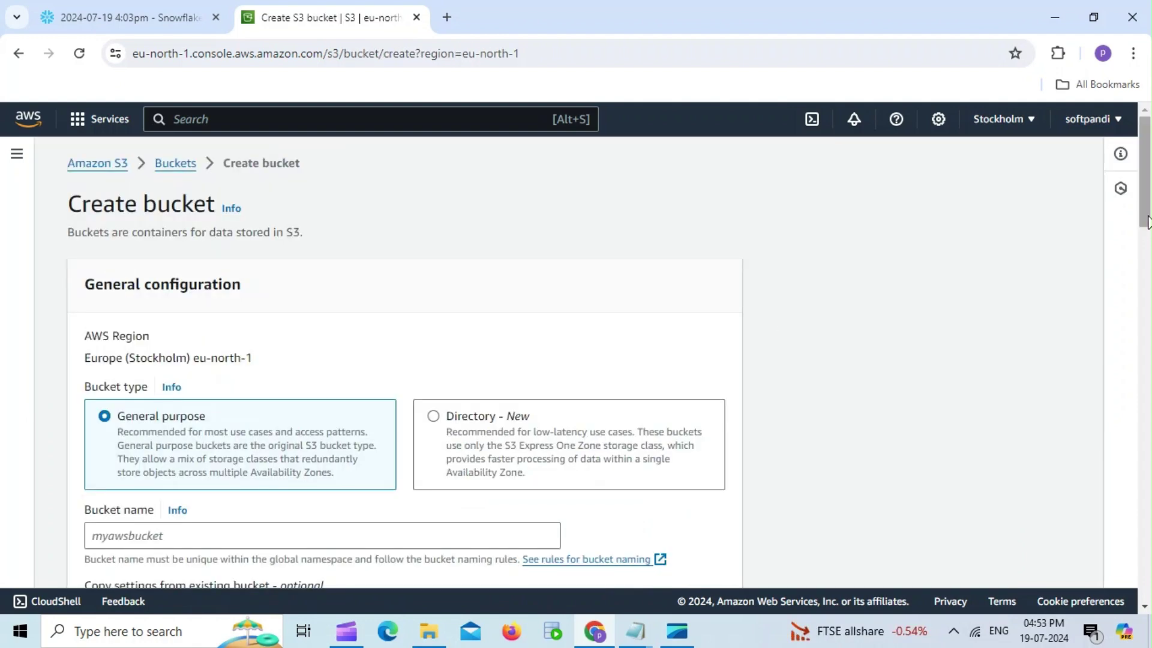
scroll(1147, 222, "down", 5)
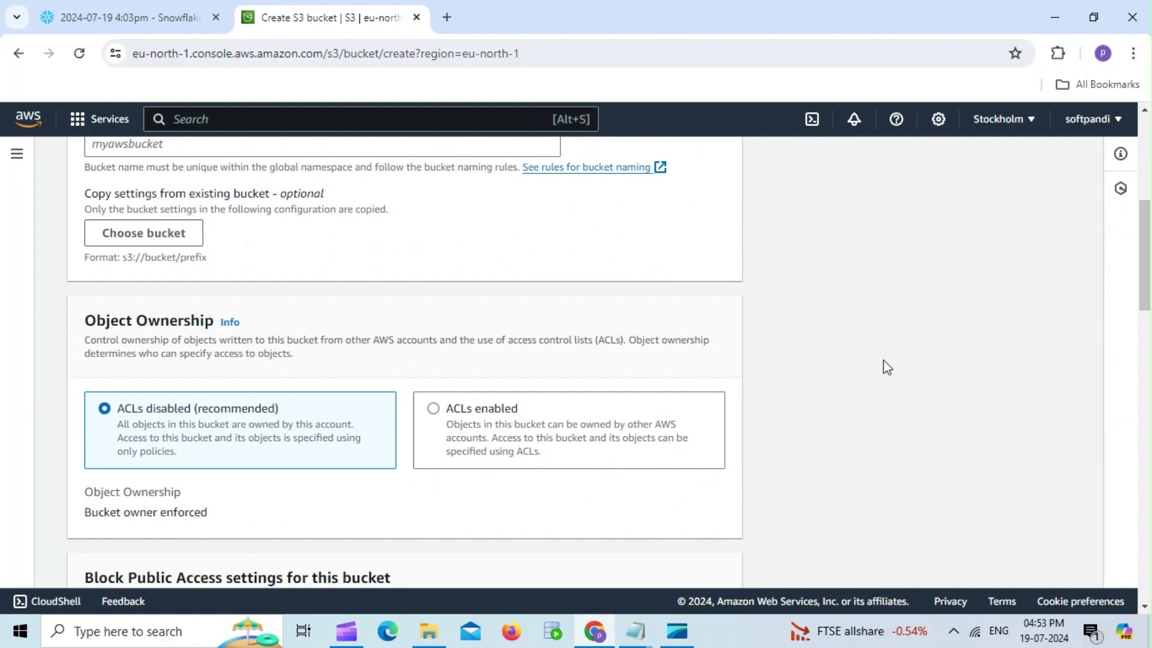
scroll(1146, 300, "up", 3)
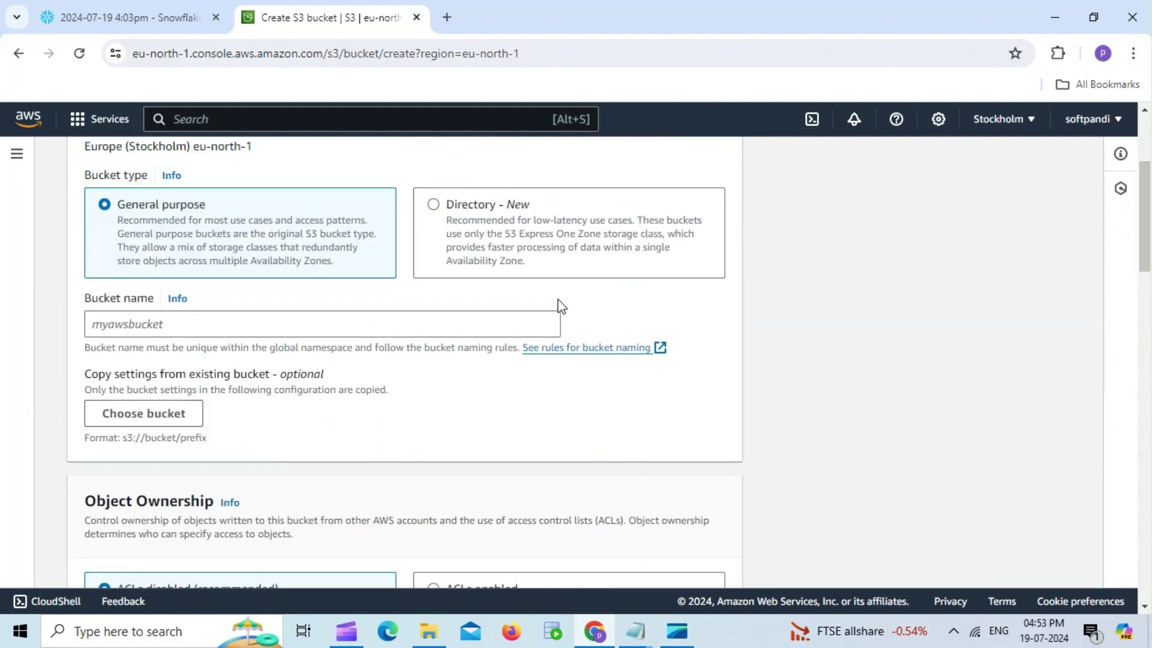
left_click(369, 324)
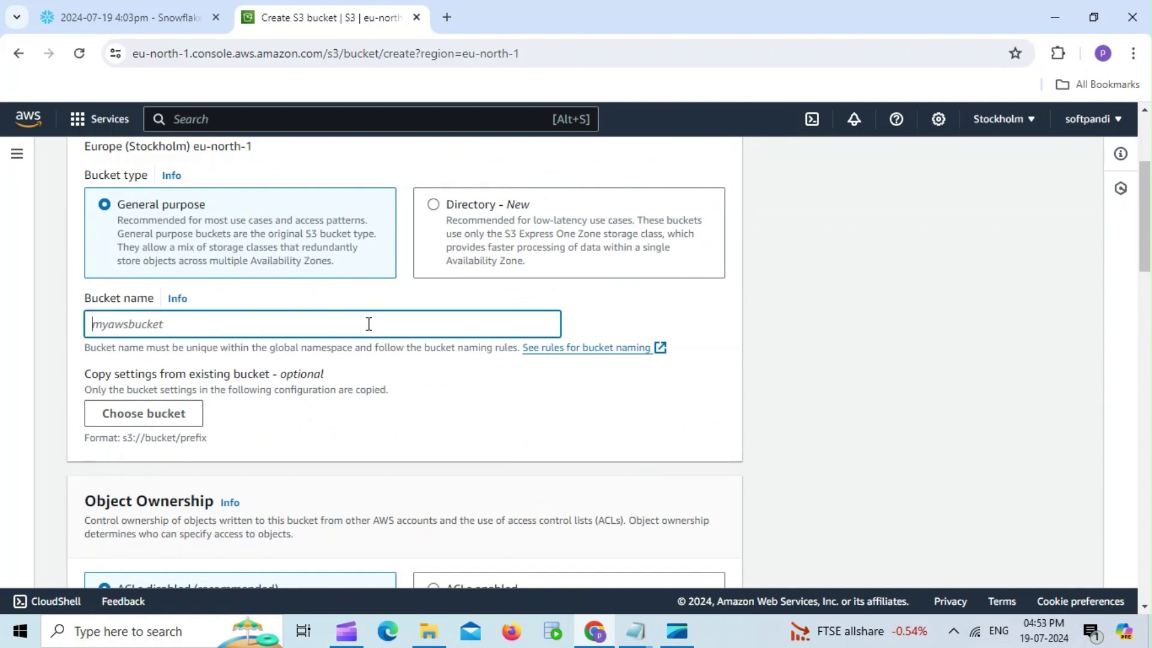
type("july")
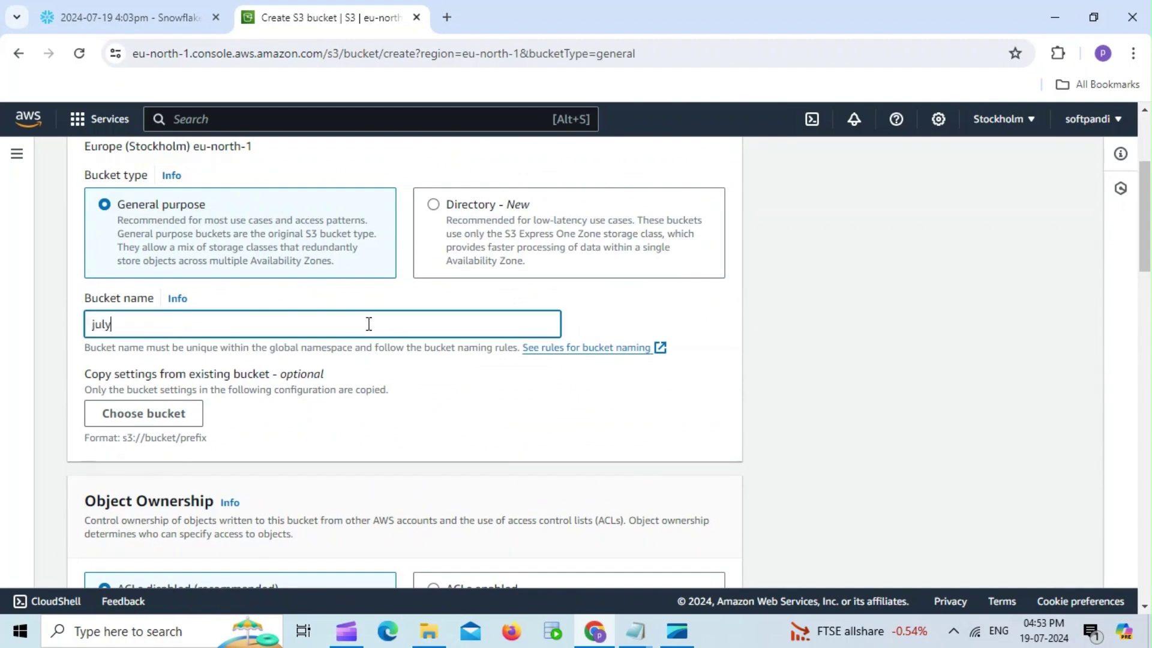
type("buv")
type("ket12345")
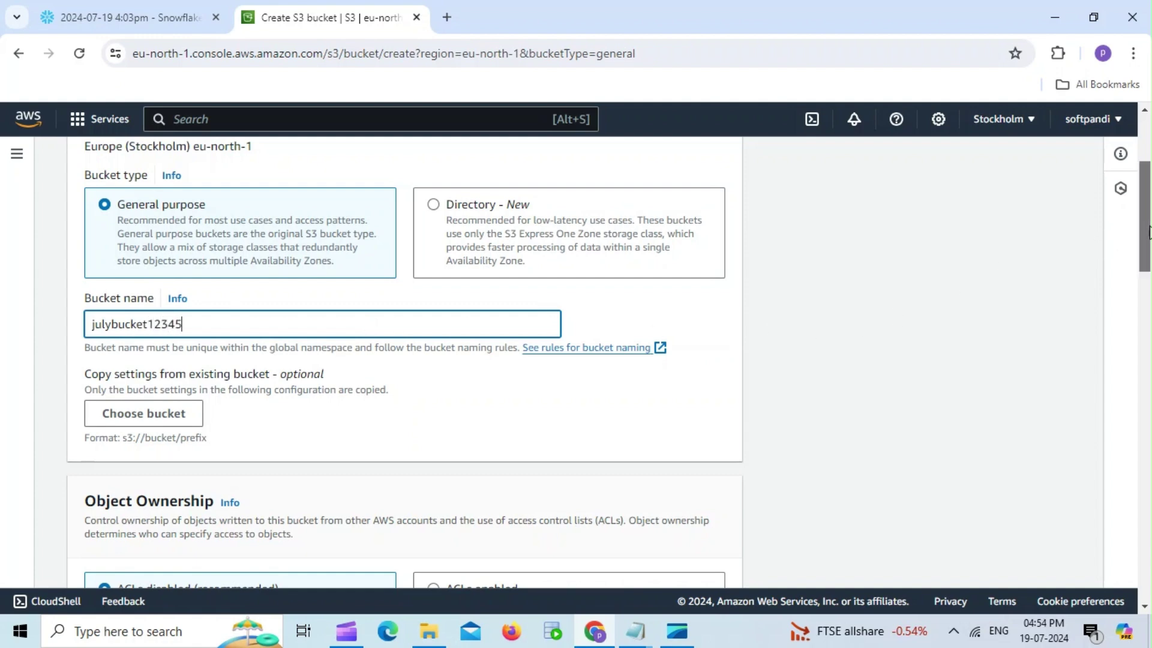
- Turn off Block all public access, acknowledge that the bucket may become public, and create the bucket
left_click_drag(1147, 231, 1143, 373)
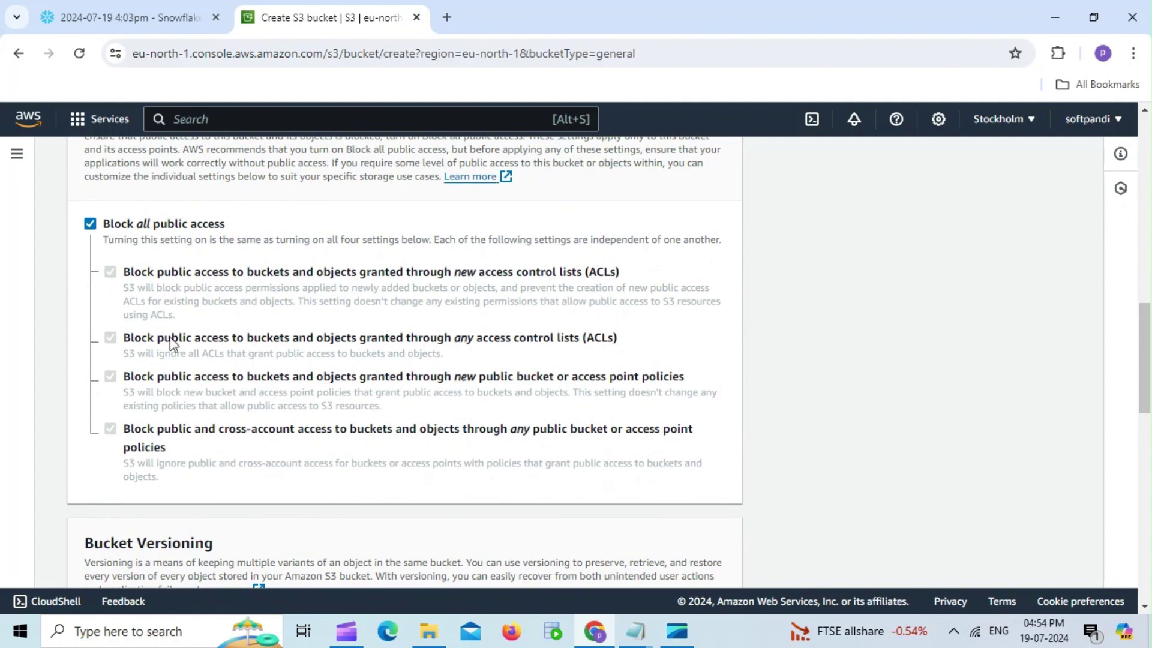
left_click(90, 224)
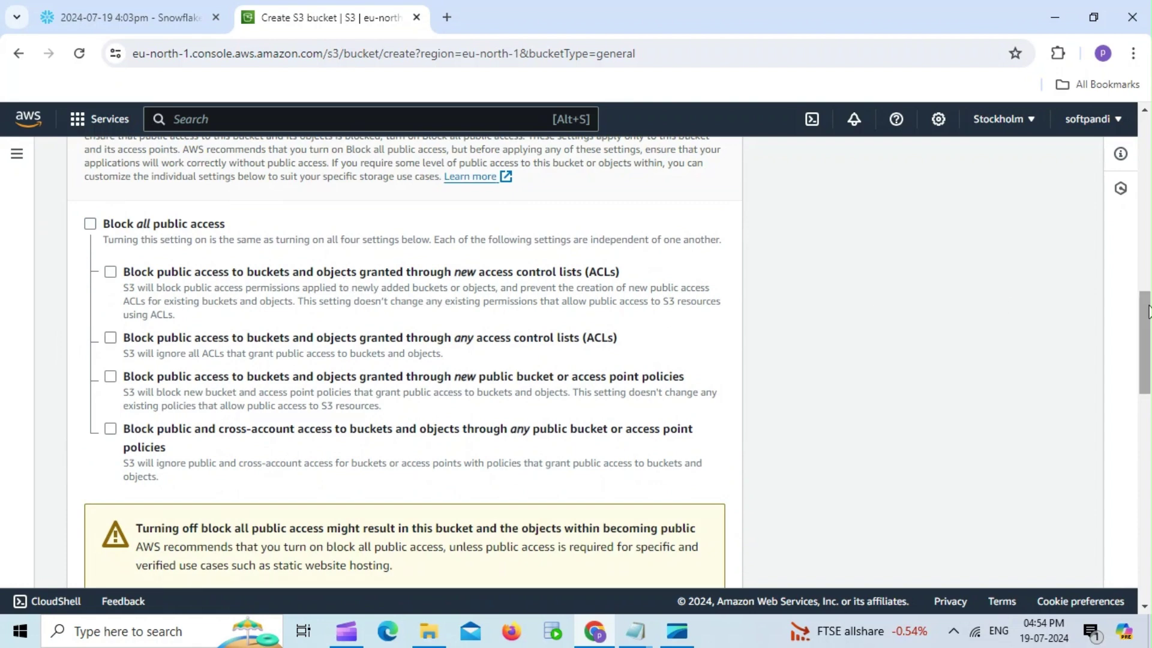
scroll(1148, 310, "down", 5)
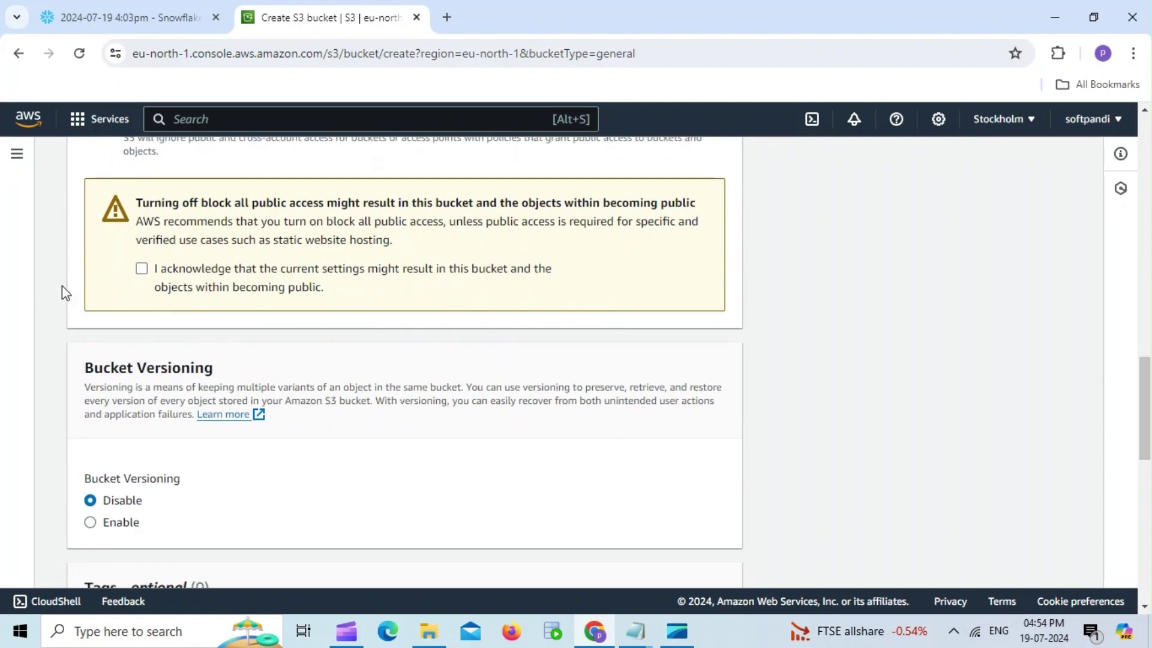
left_click(142, 268)
scroll(1149, 414, "down", 10)
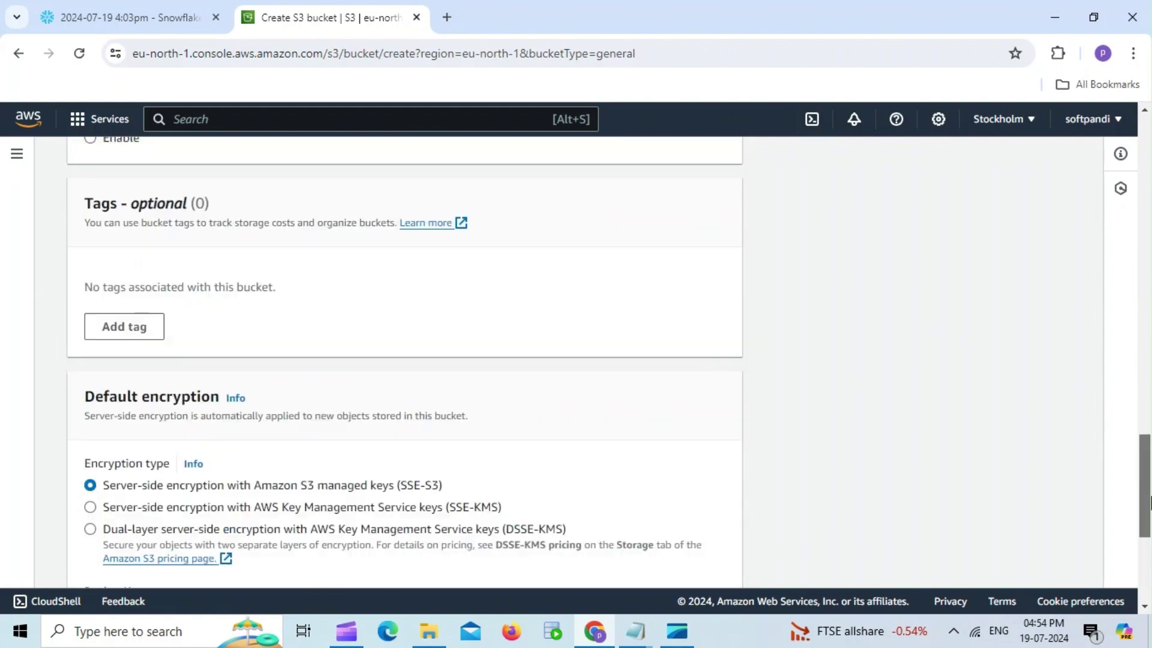
left_click(682, 570)
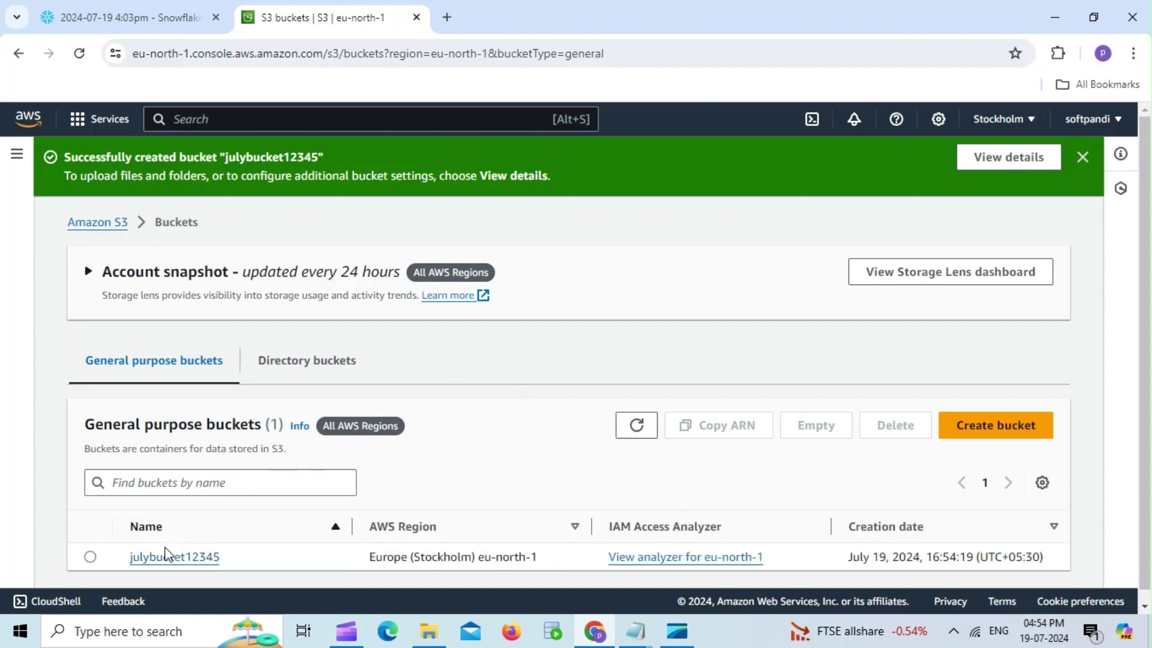
- Open the julybucket12345 bucket and create a folder named S3_FOLDER in it without specifying an encryption key
left_click(161, 558)
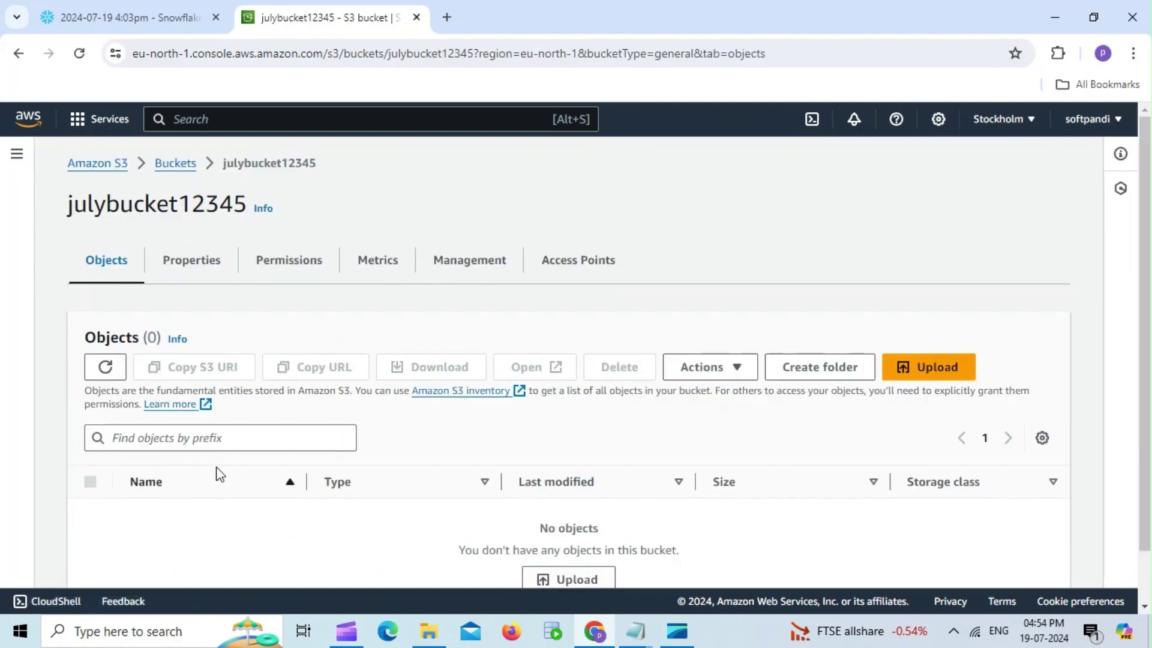
left_click(803, 369)
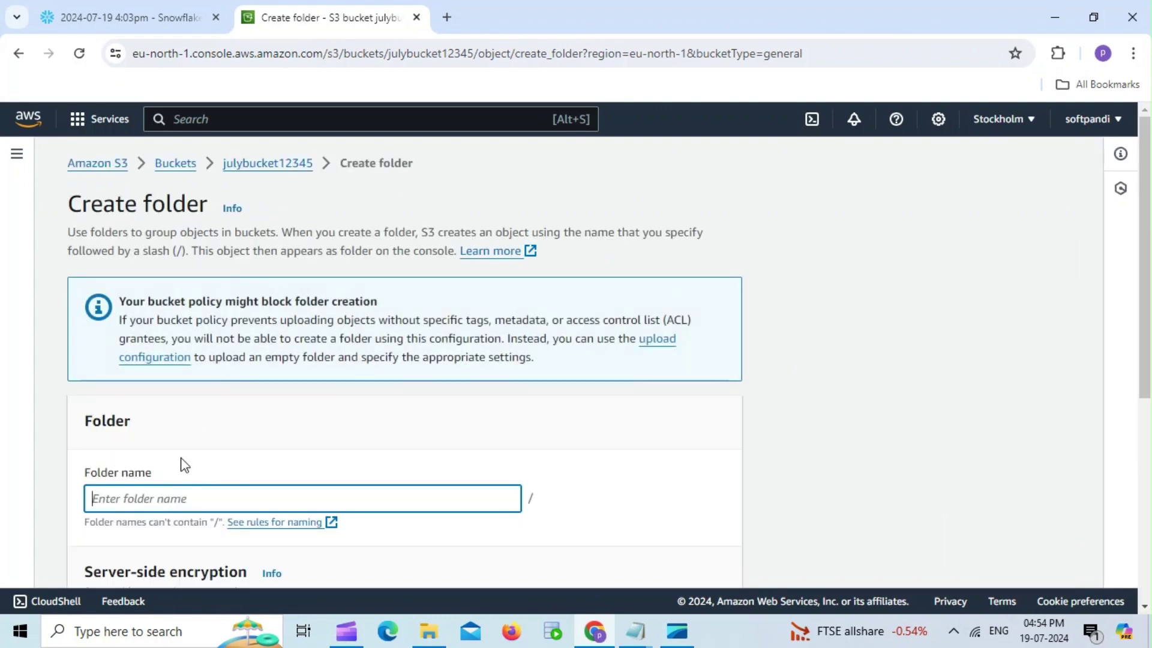
type("S")
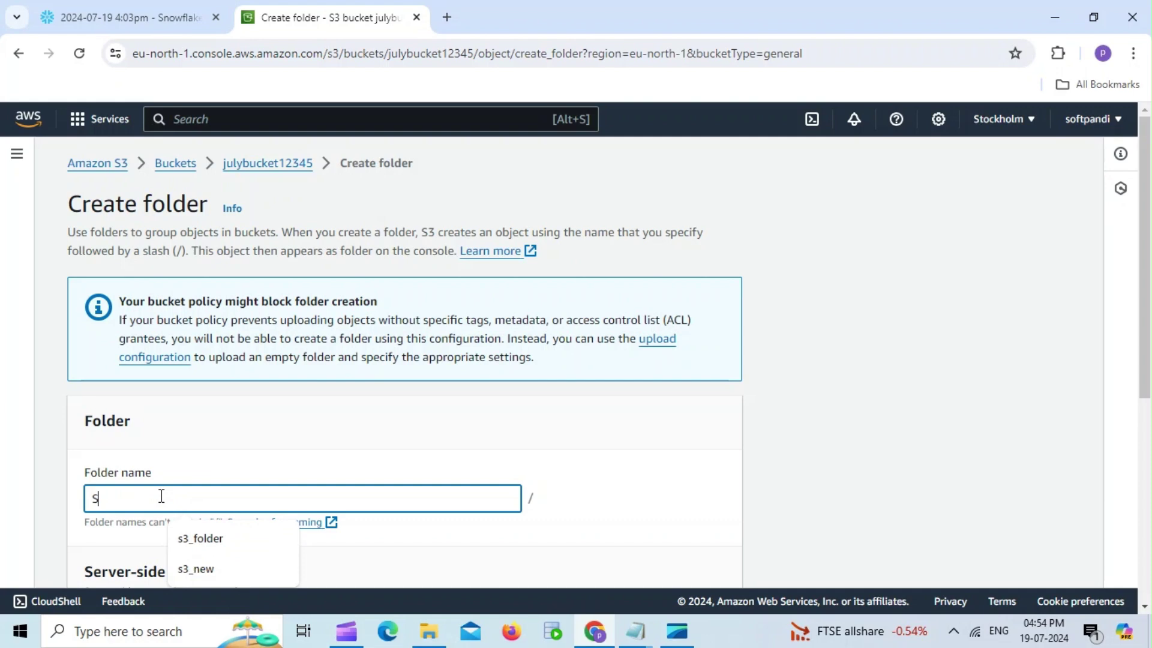
type("3_FOLDER")
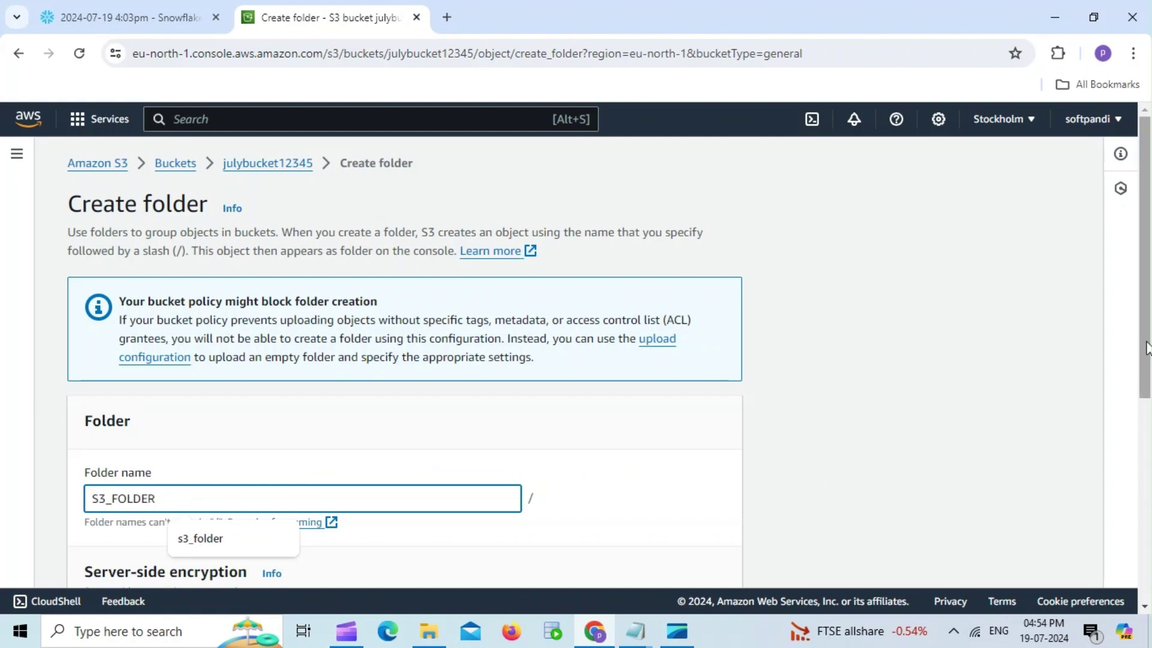
scroll(1150, 348, "down", 5)
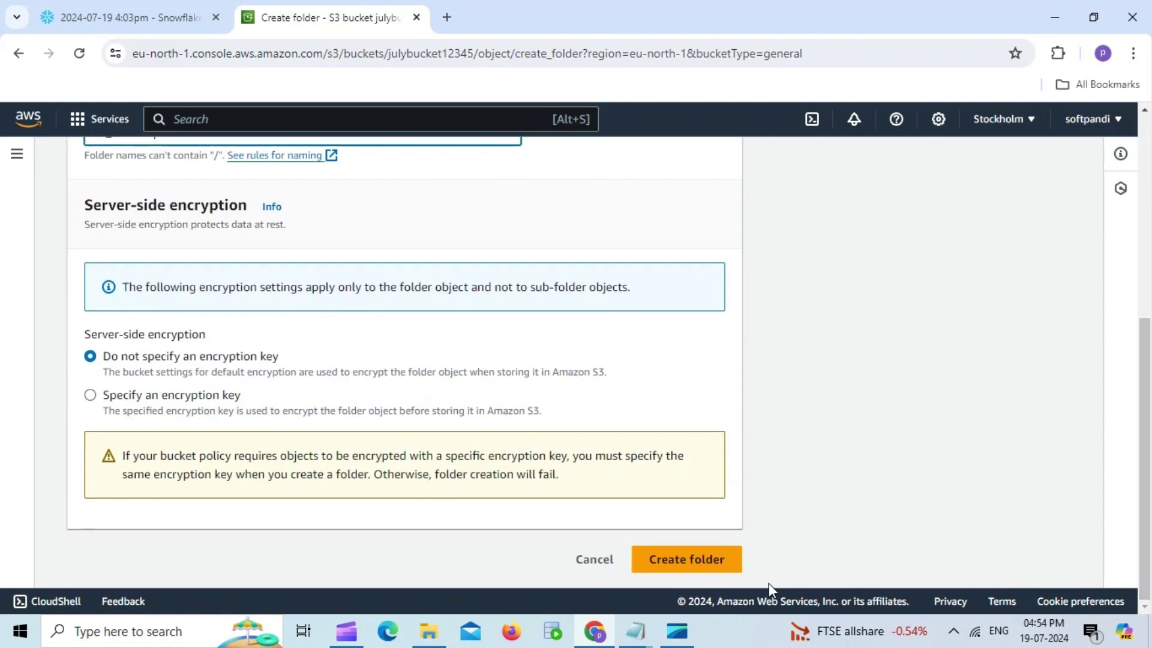
left_click(719, 567)
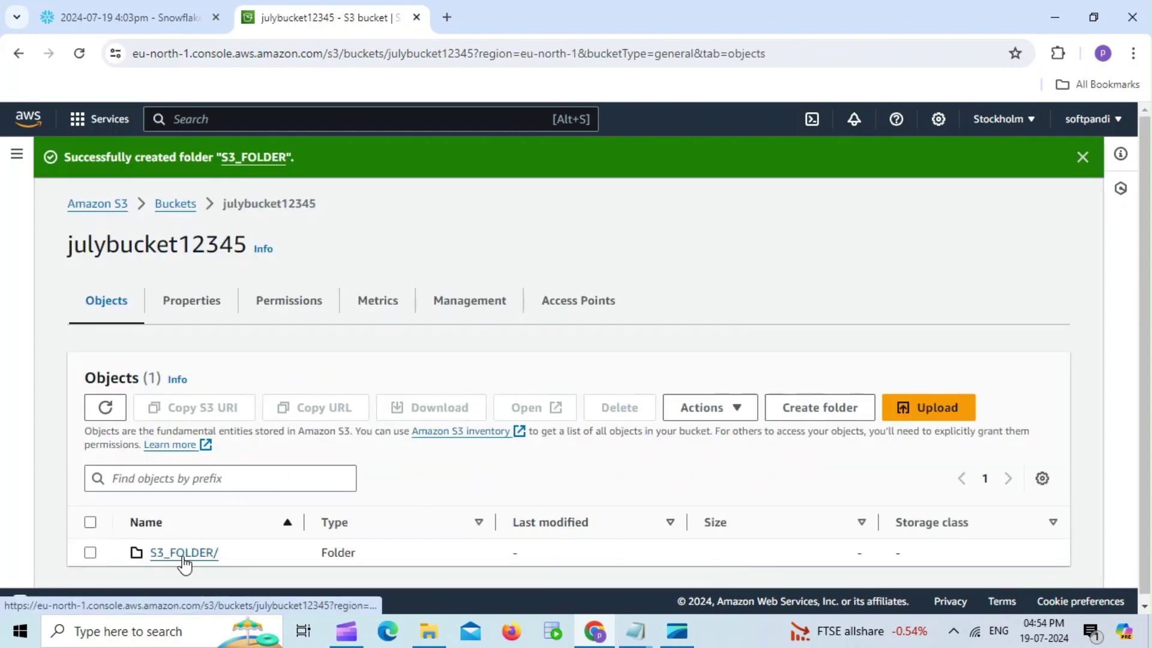
- Upload the Emp.csv file from the Data_loading folder into S3_FOLDER, and close the upload status page
left_click(184, 555)
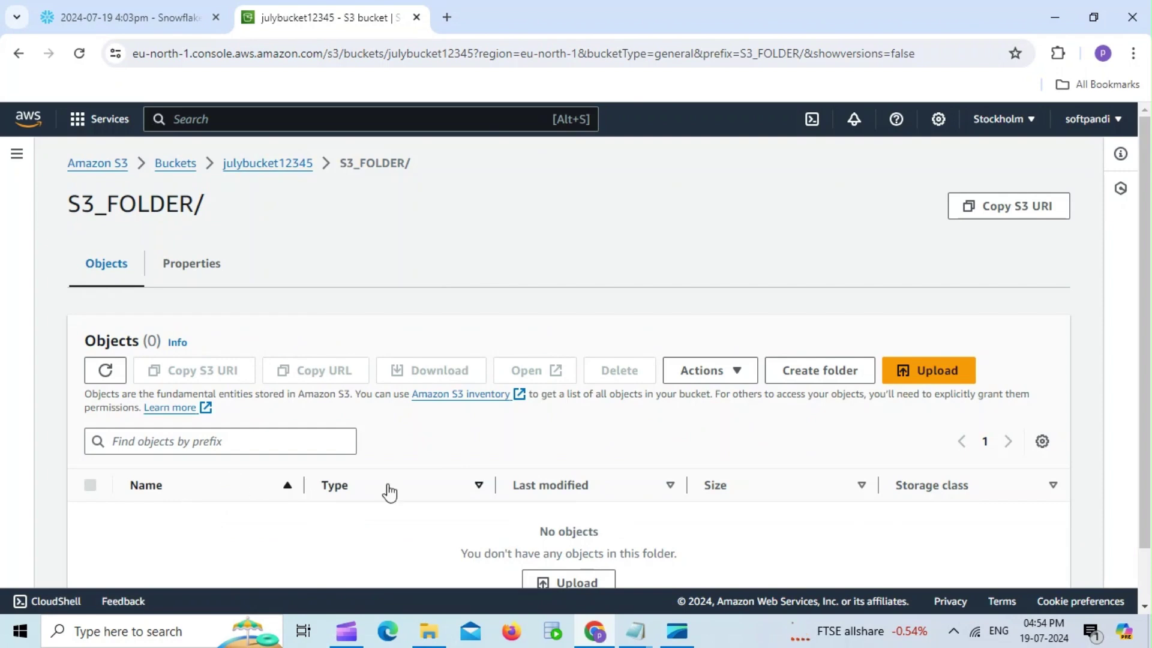
left_click(937, 371)
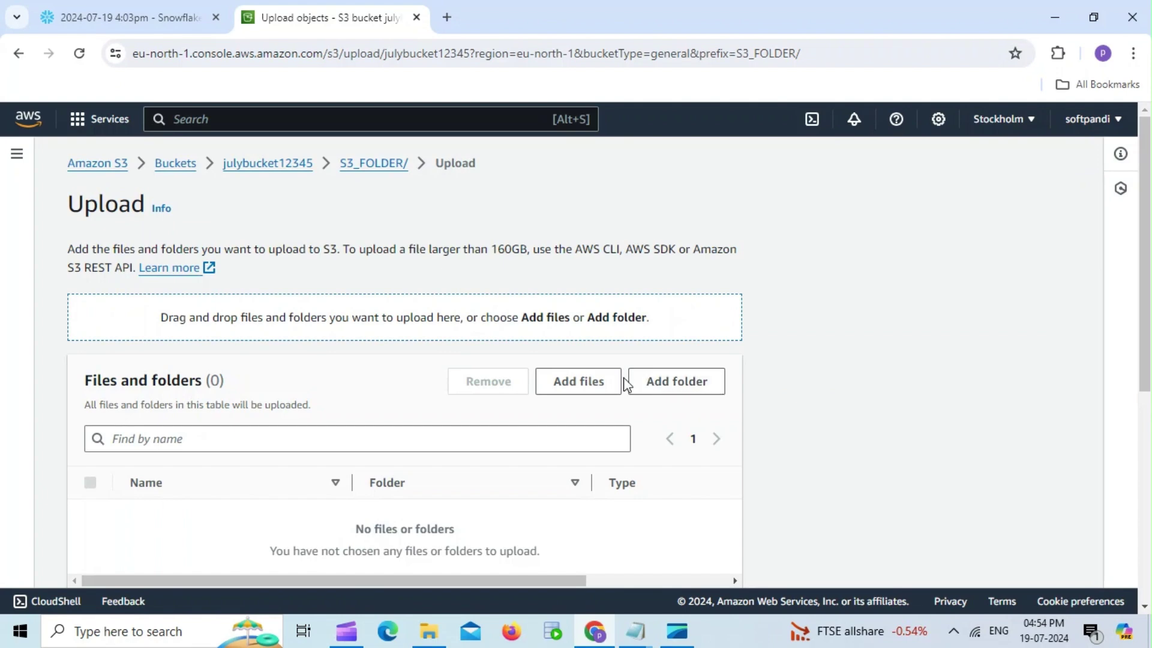
left_click(600, 386)
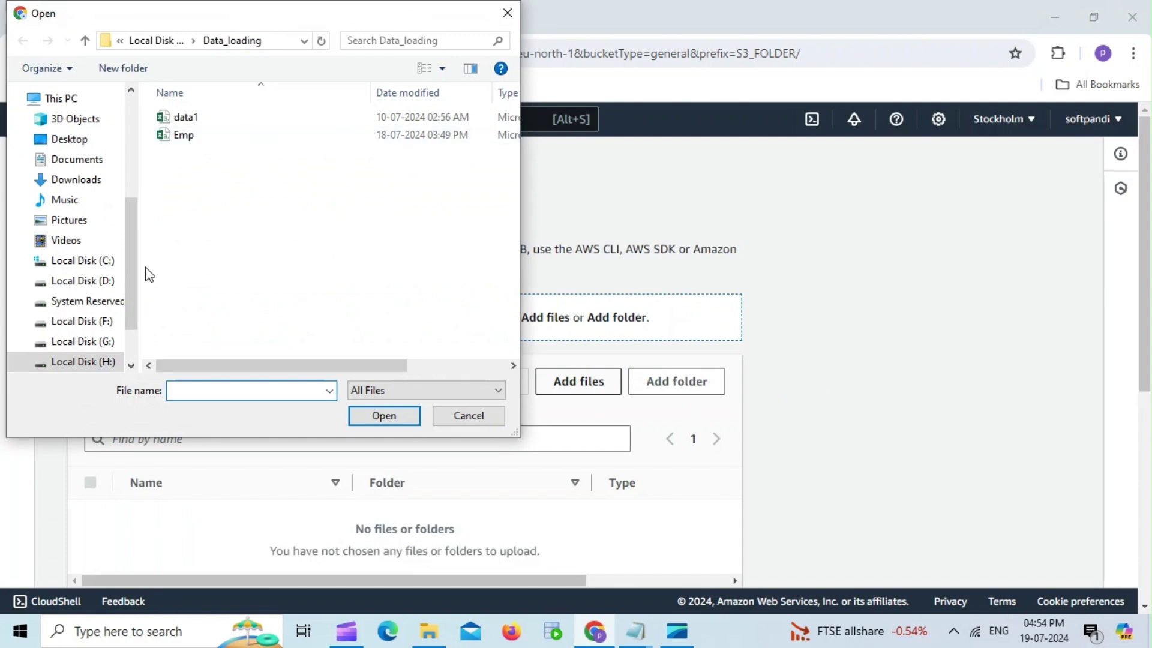
left_click(186, 138)
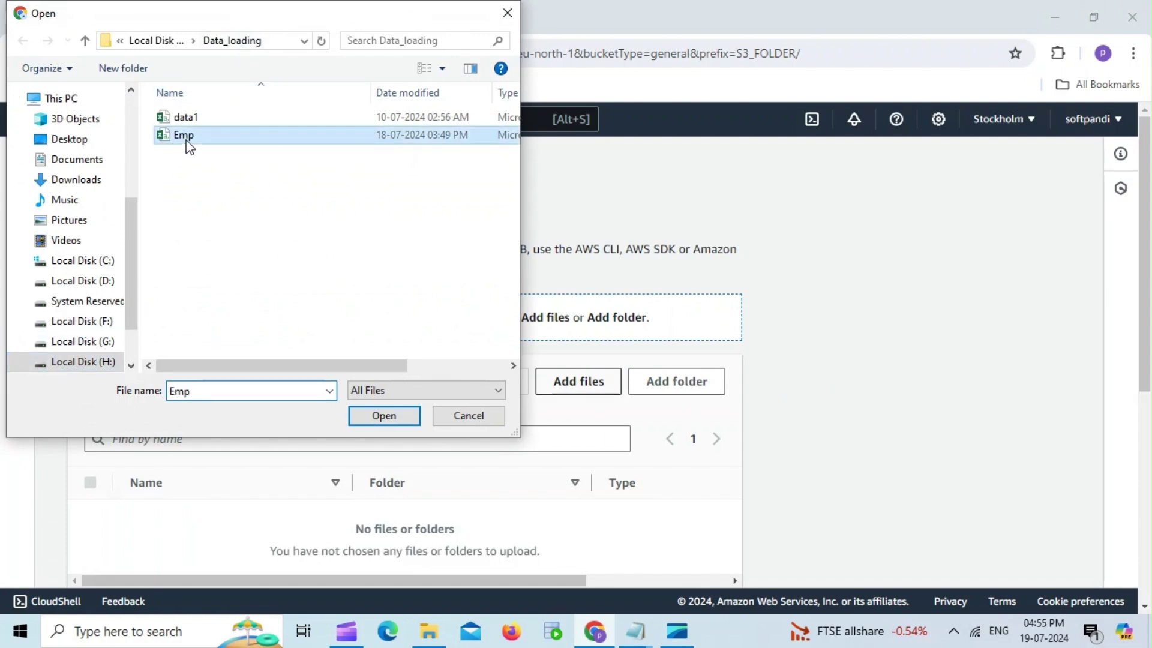
left_click(391, 422)
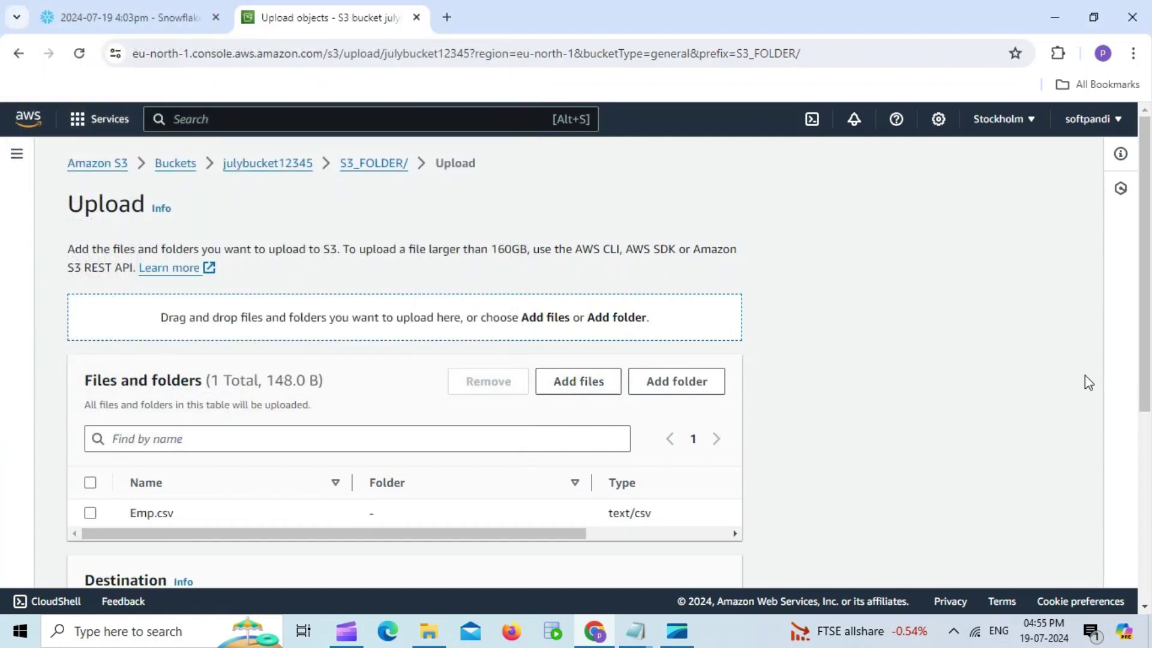
scroll(1074, 384, "down", 5)
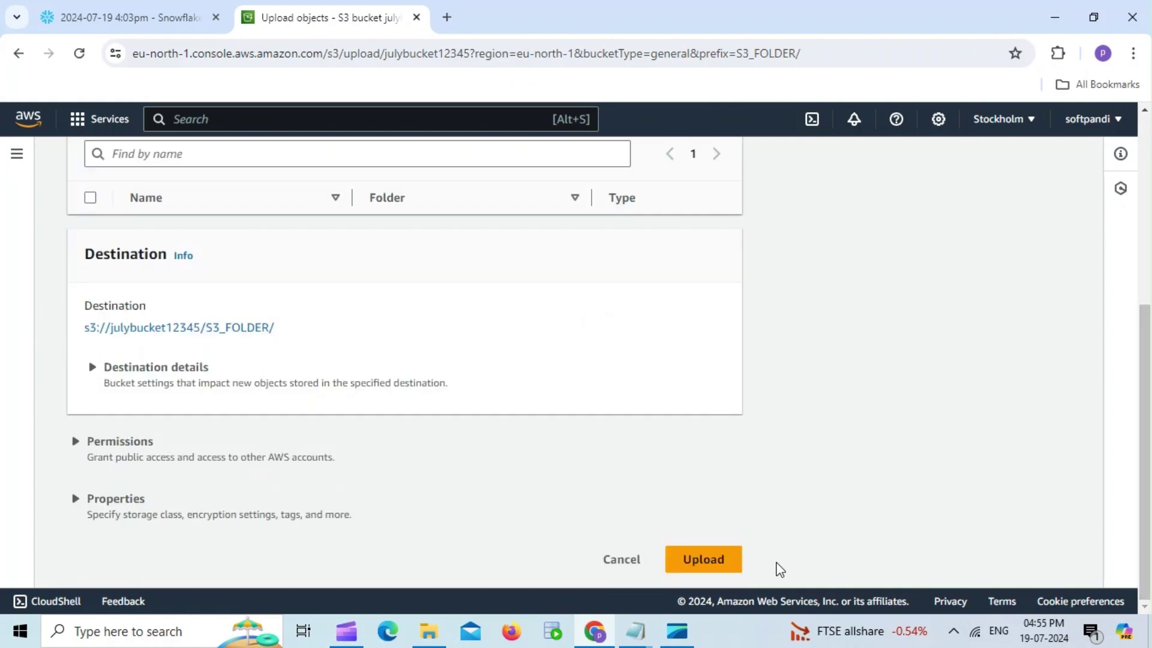
left_click(736, 567)
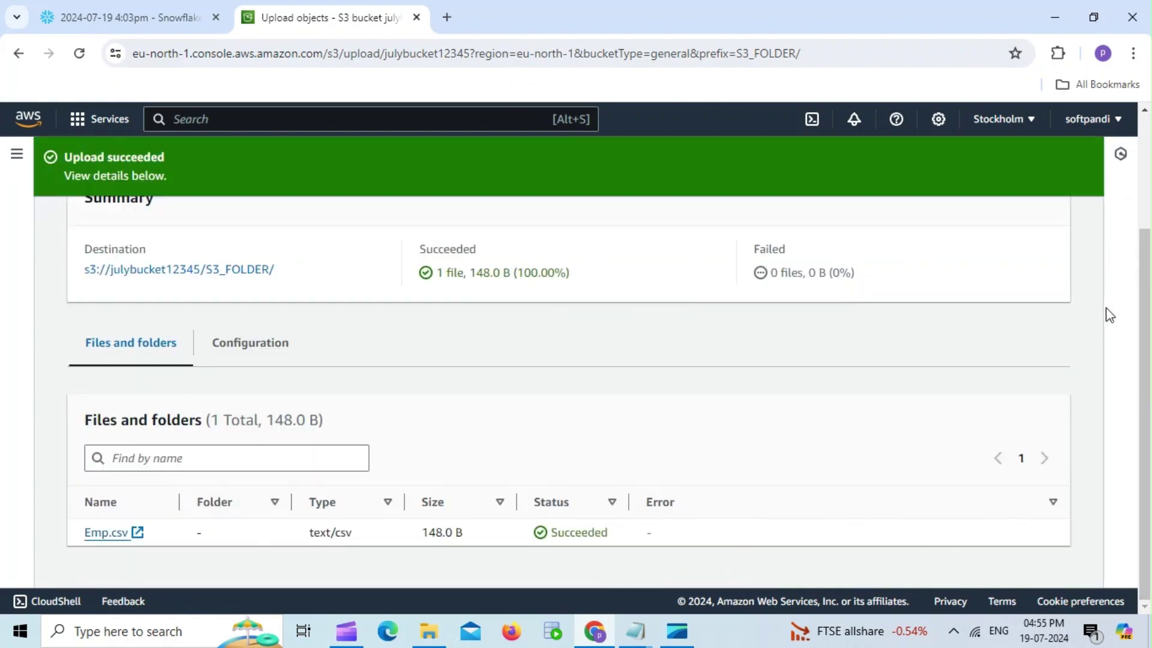
scroll(1056, 252, "up", 3)
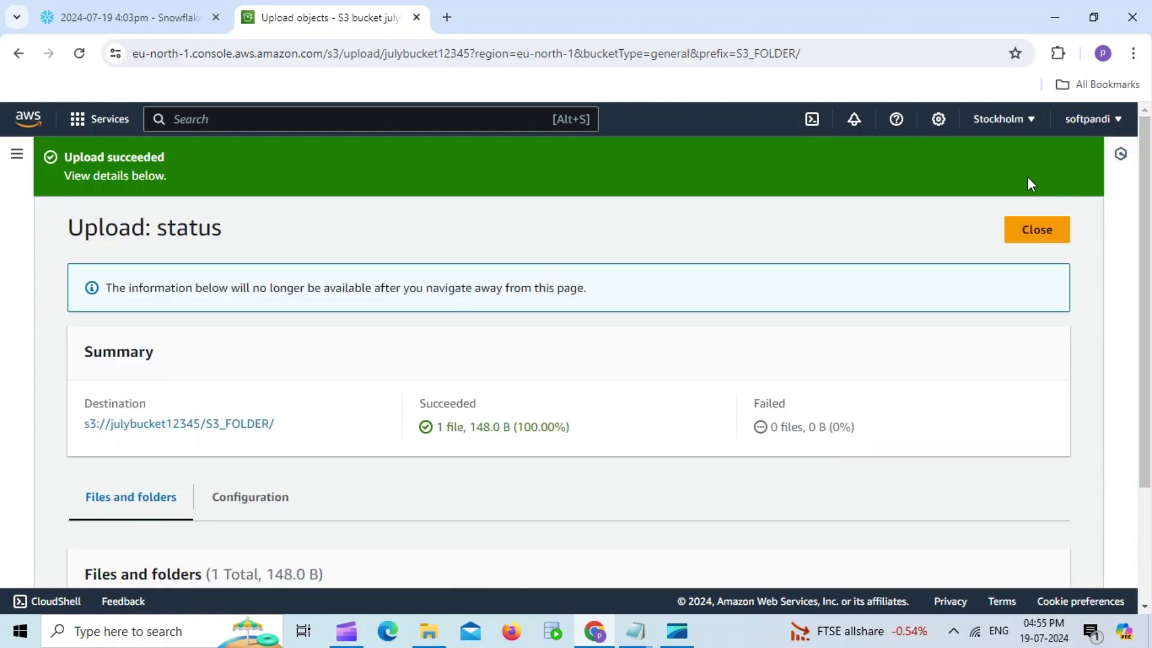
left_click(1037, 232)
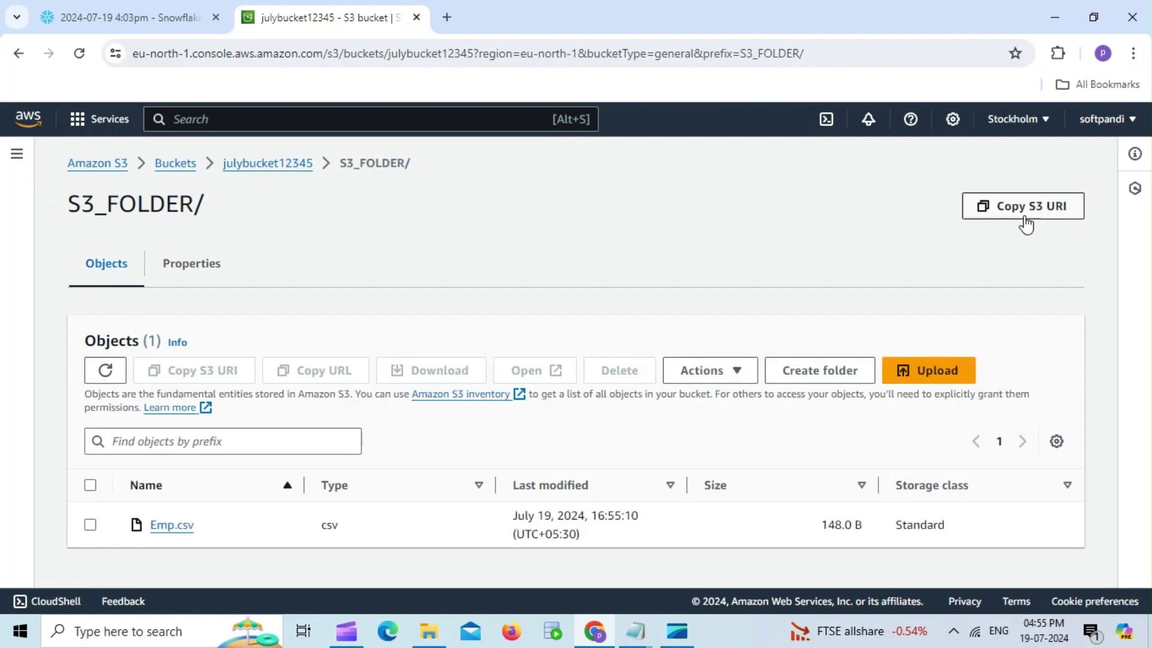
- Copy the S3 URI of S3_FOLDER, paste it into the blank Notepad note followed by empty lines, and return to the AWS console
left_click(1027, 215)
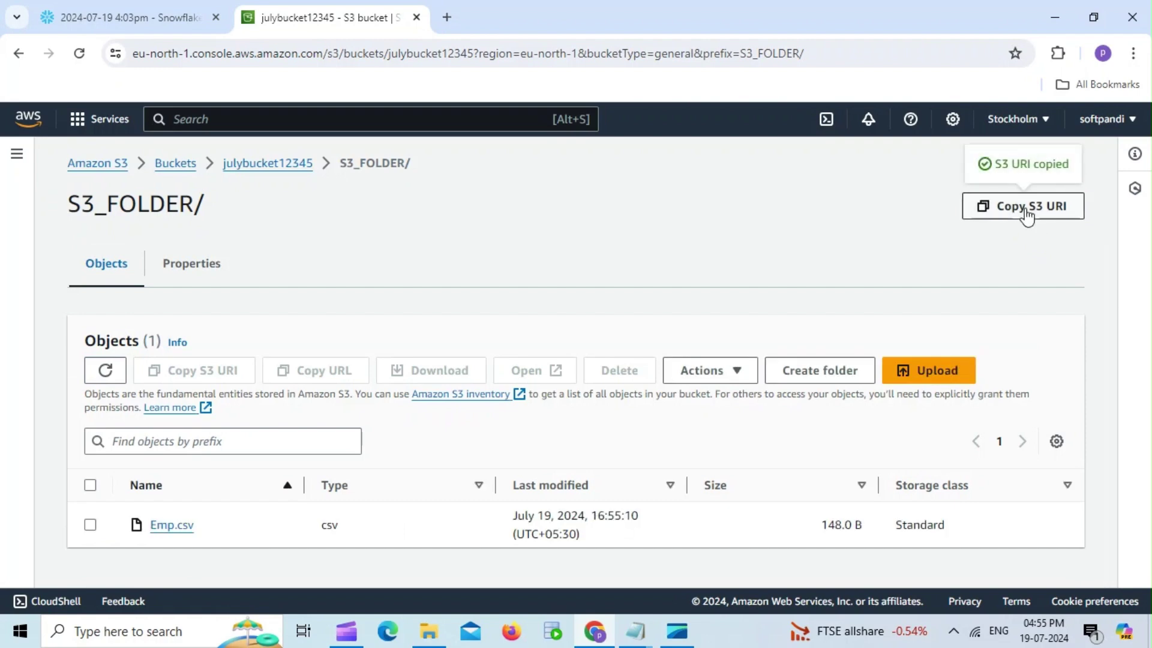
mouse_move(651, 634)
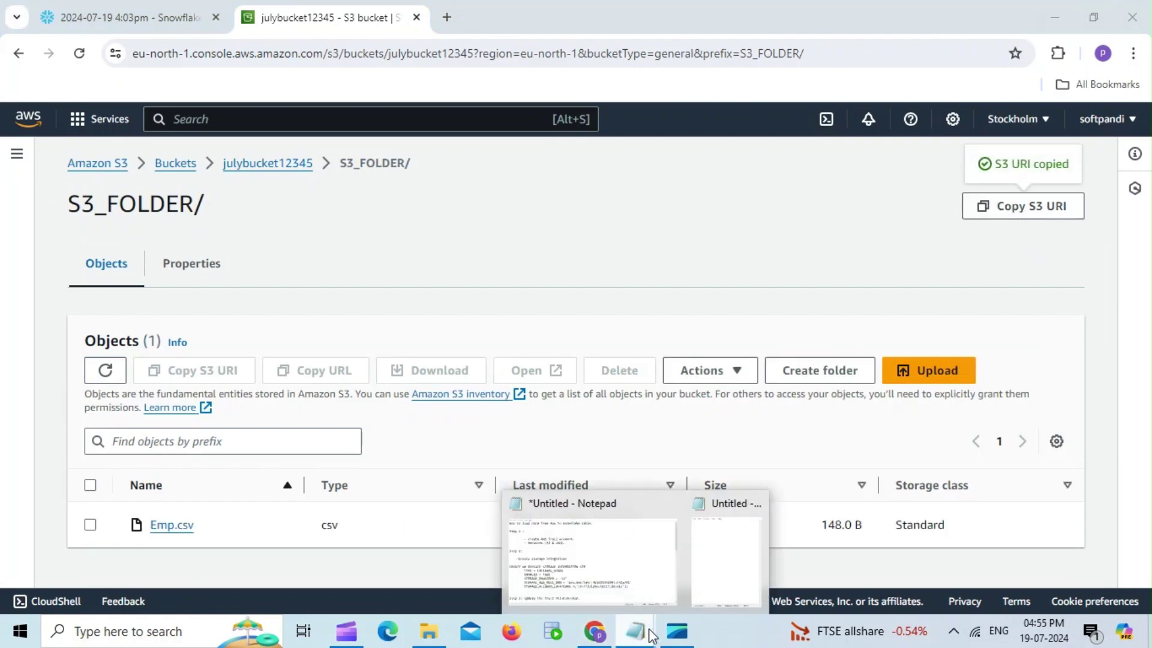
left_click(720, 559)
type("s3://julybucket12345/S3_FOLDER/")
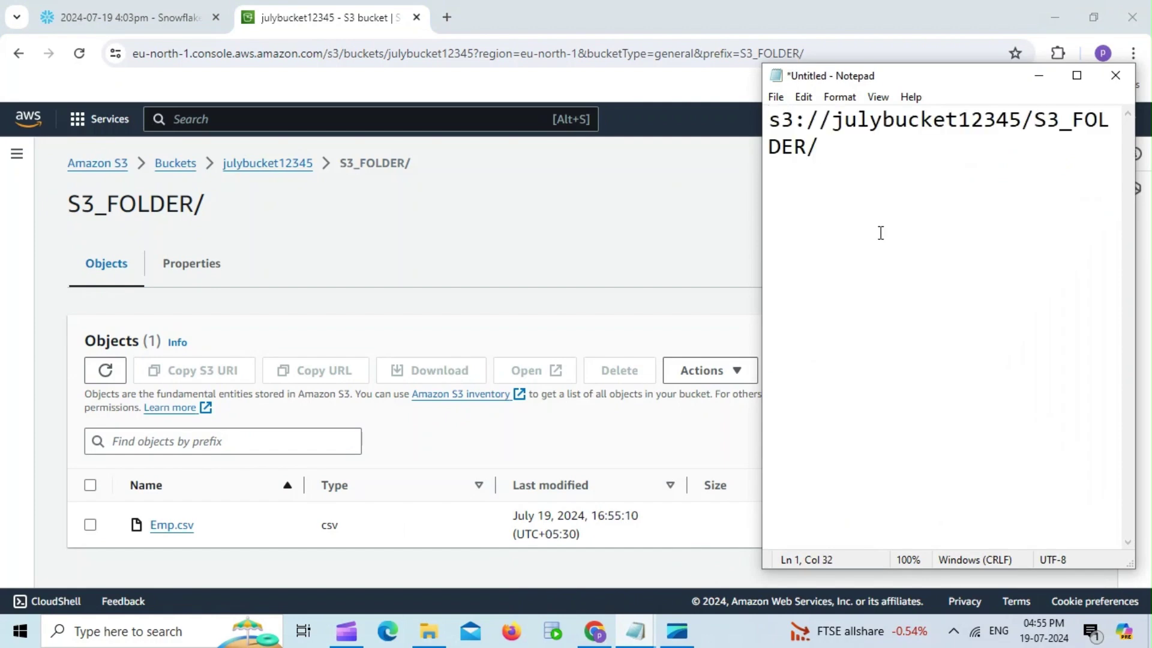
key("Return")
key("Return")
key("Return")
left_click(638, 245)
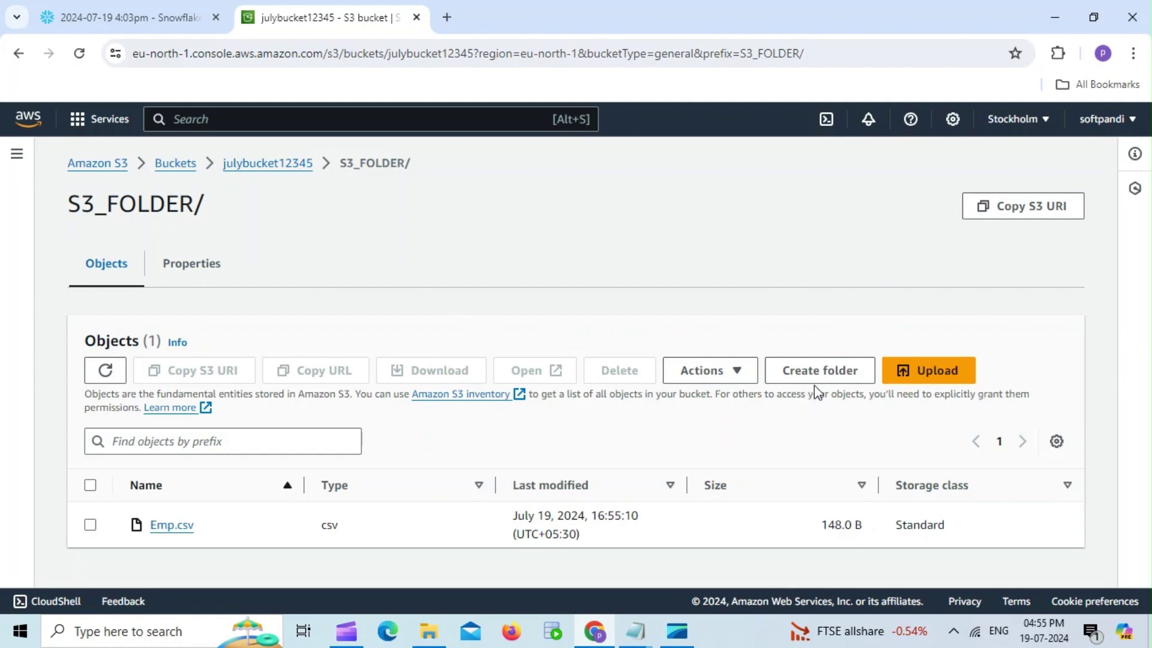
- Search the console for "IAM", open the IAM service, and show its list of roles
left_click(388, 120)
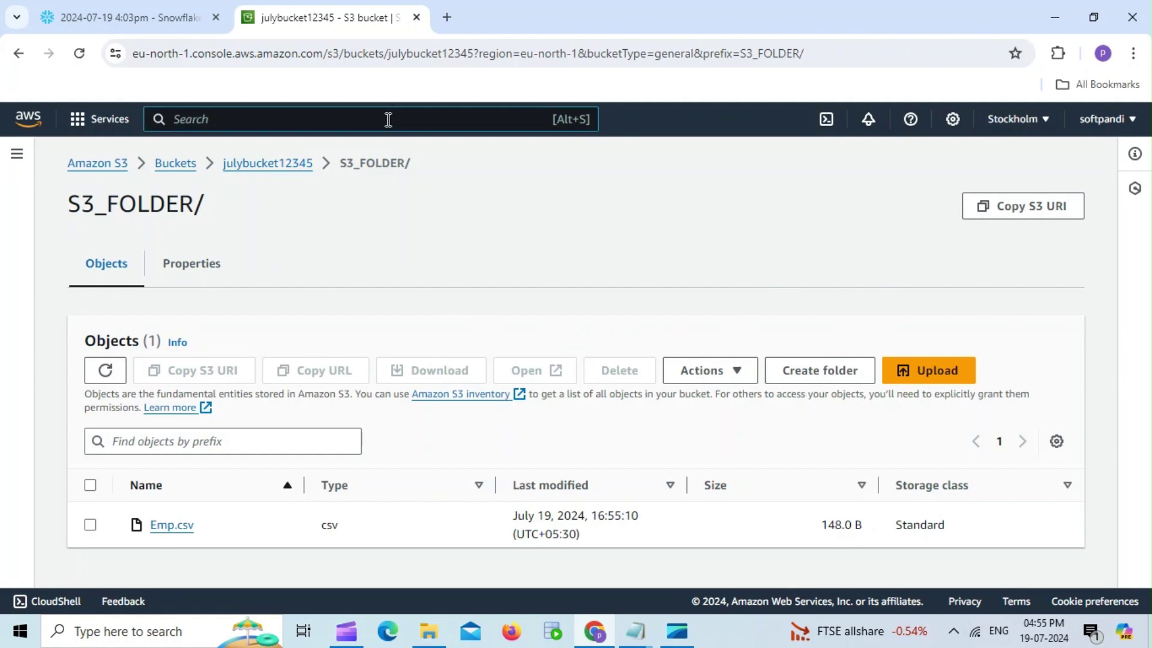
type("IAM")
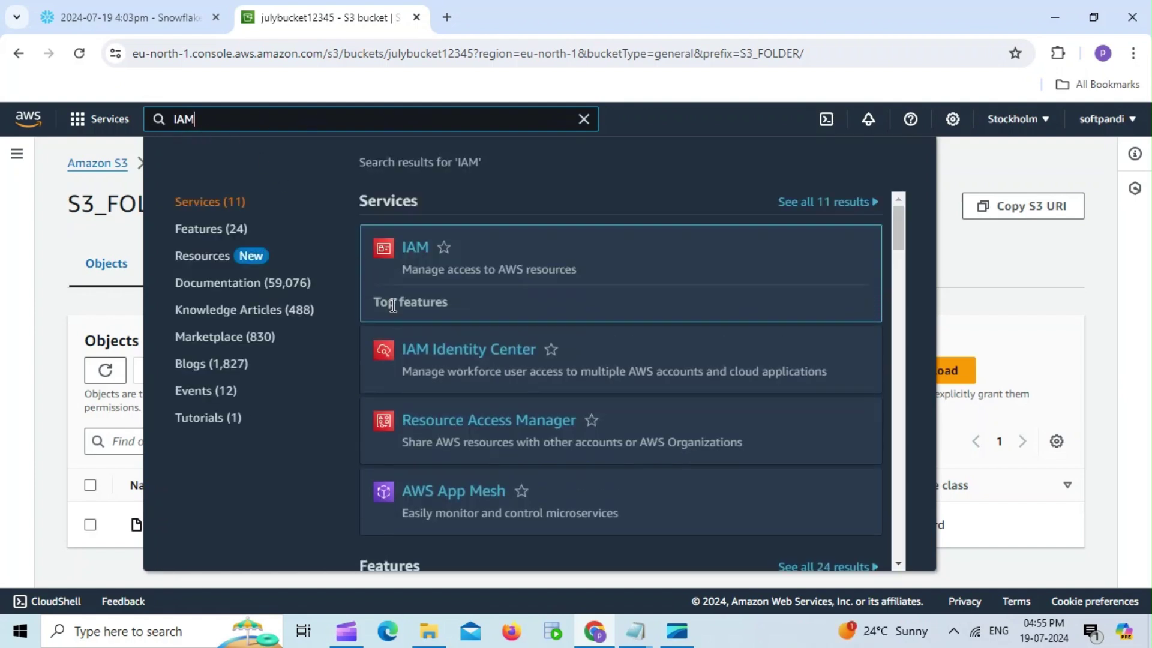
left_click(415, 257)
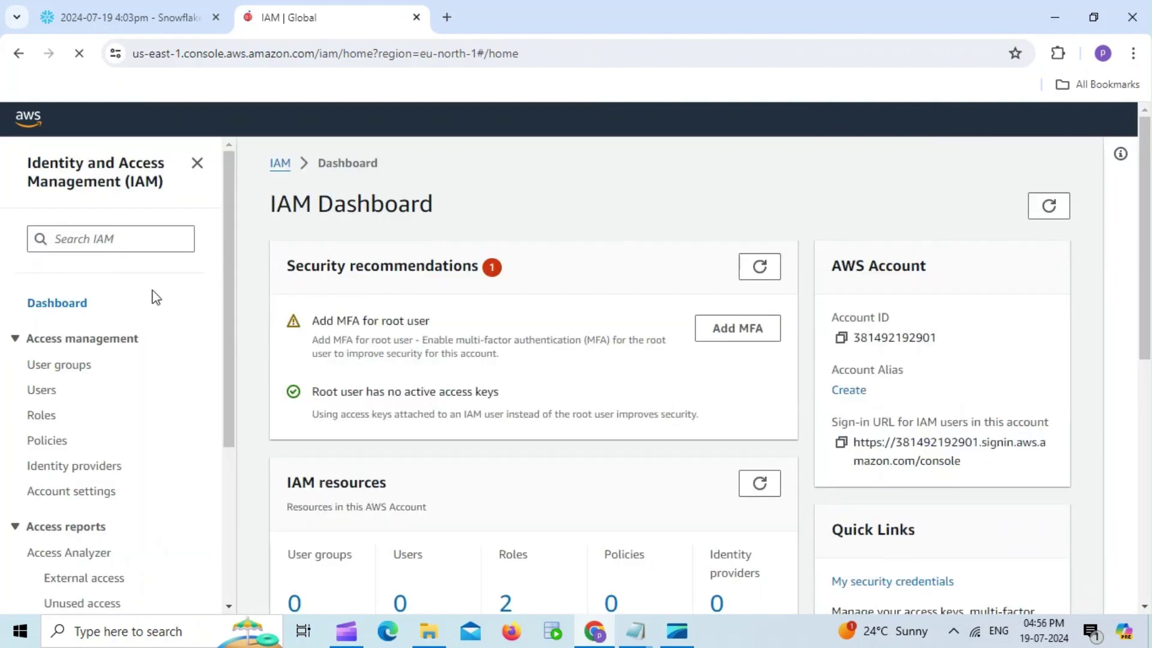
left_click(38, 420)
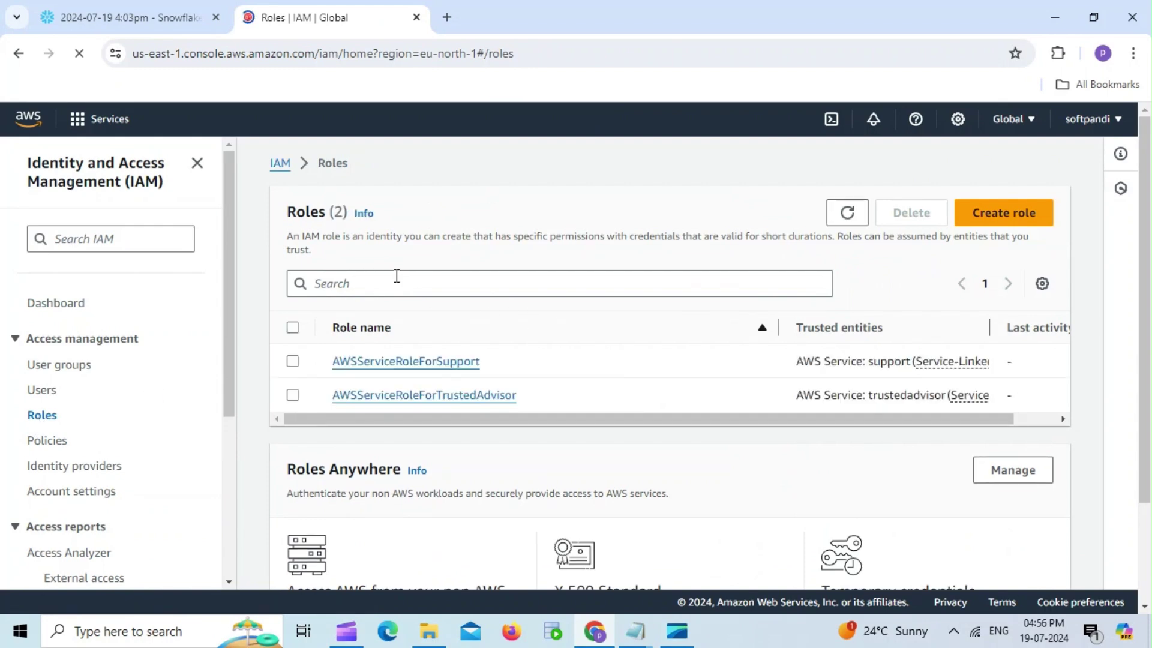
left_click(397, 277)
type("S3")
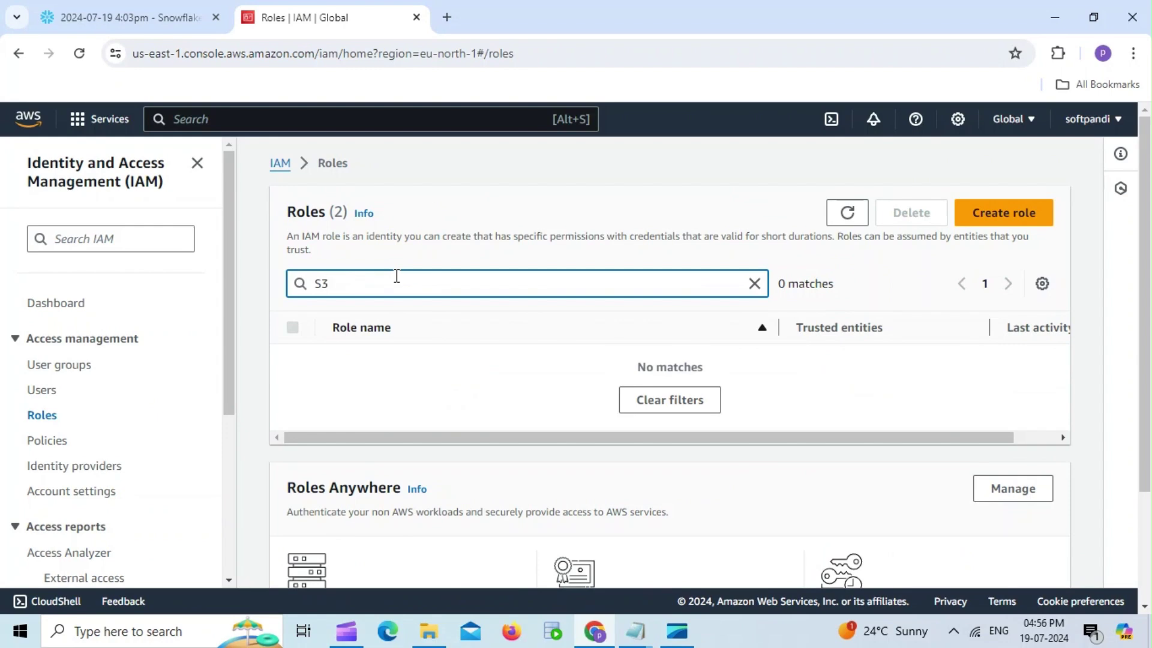
key("BackSpace")
key("BackSpace")
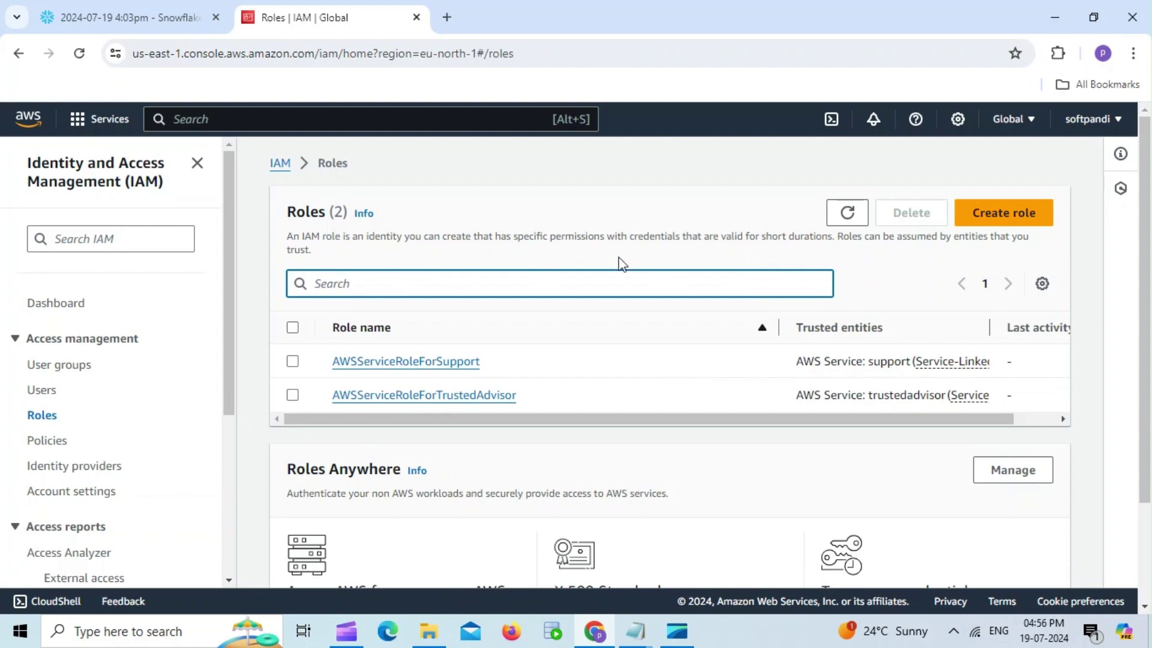
- Start a new IAM role with AWS account as the trusted entity type, keeping This account selected, and proceed to its permissions
left_click(1017, 219)
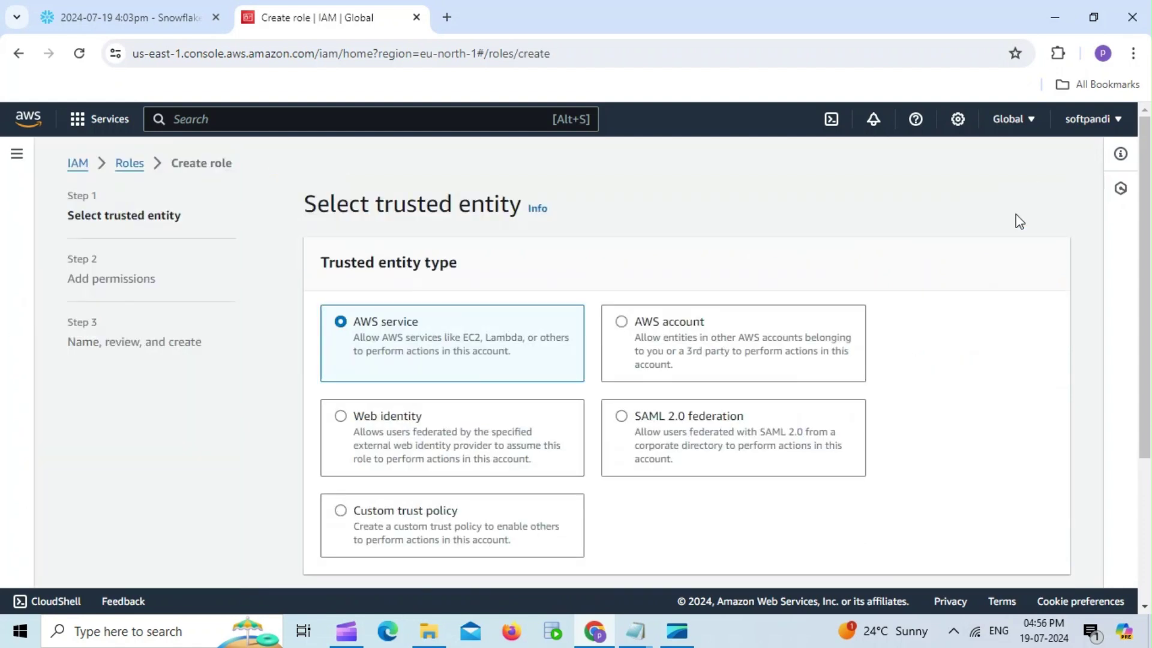
left_click(621, 322)
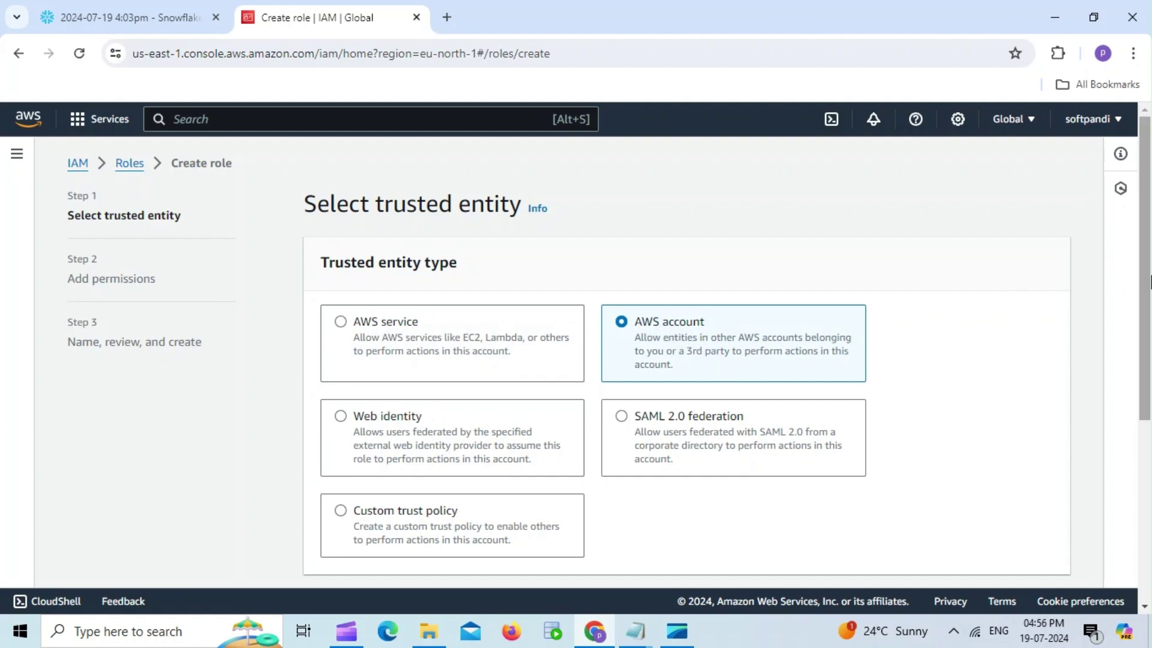
scroll(1147, 284, "down", 5)
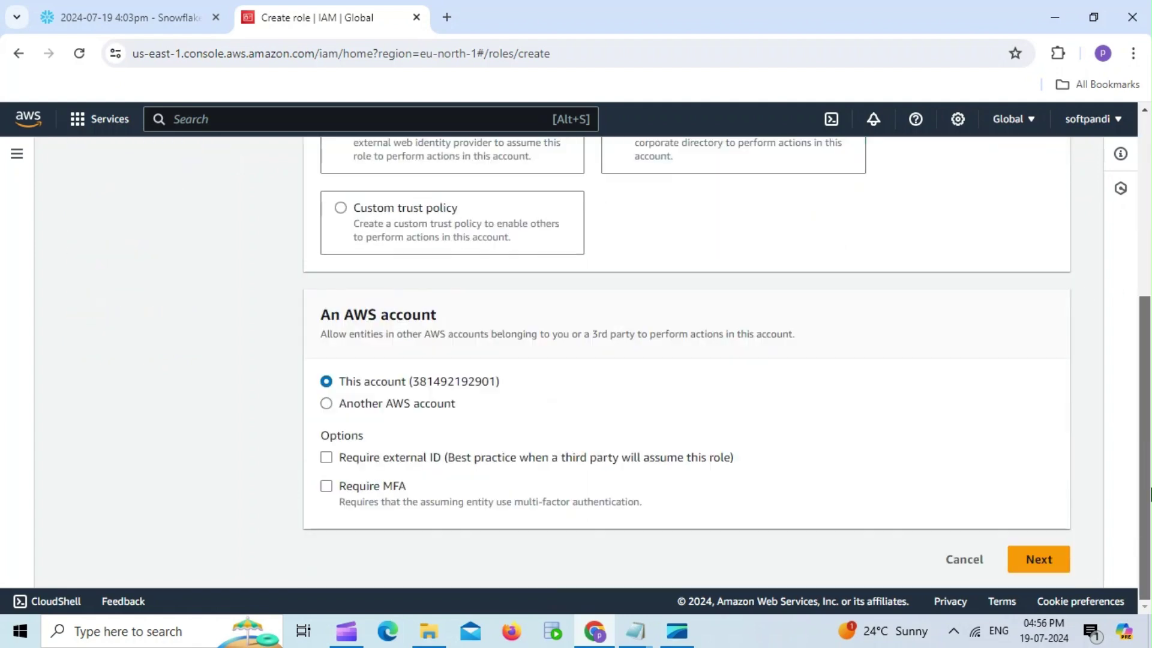
left_click(1058, 571)
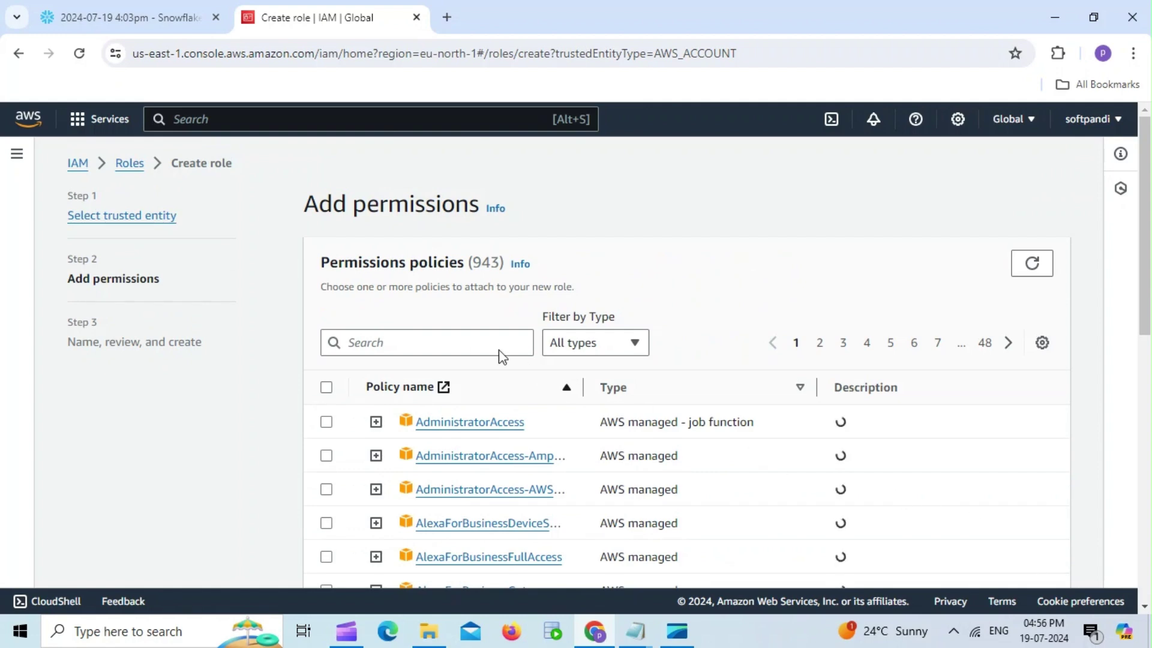
- Filter the permissions policies by "S3", select AmazonS3FullAccess for the role, and proceed to the review stage
left_click(461, 343)
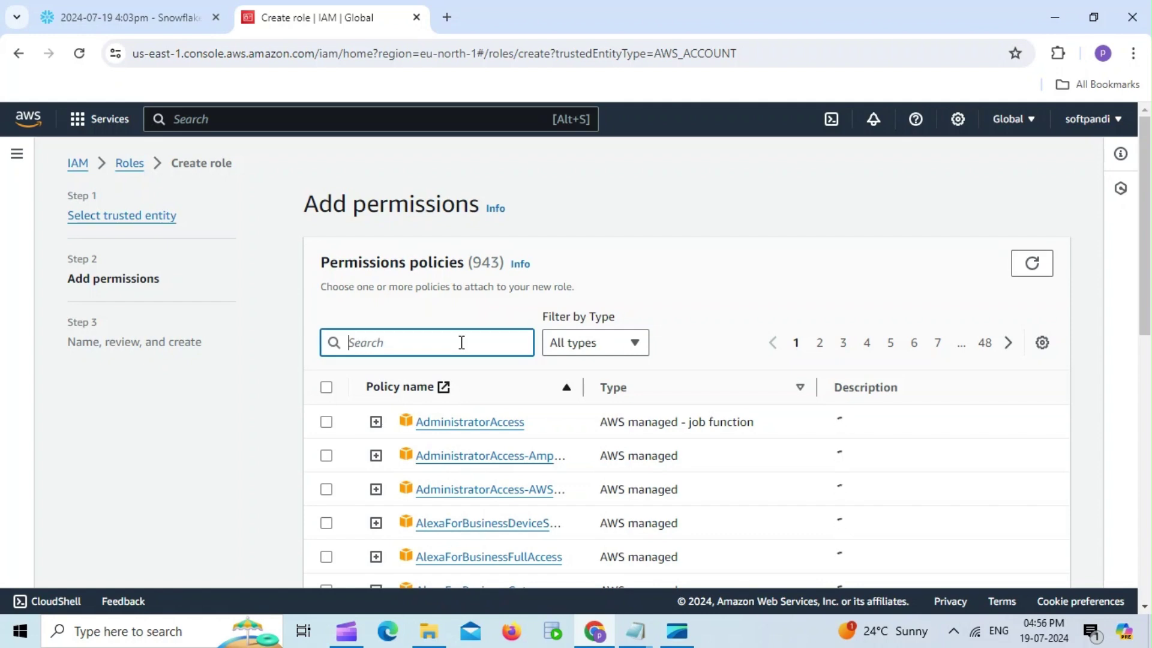
type("S3")
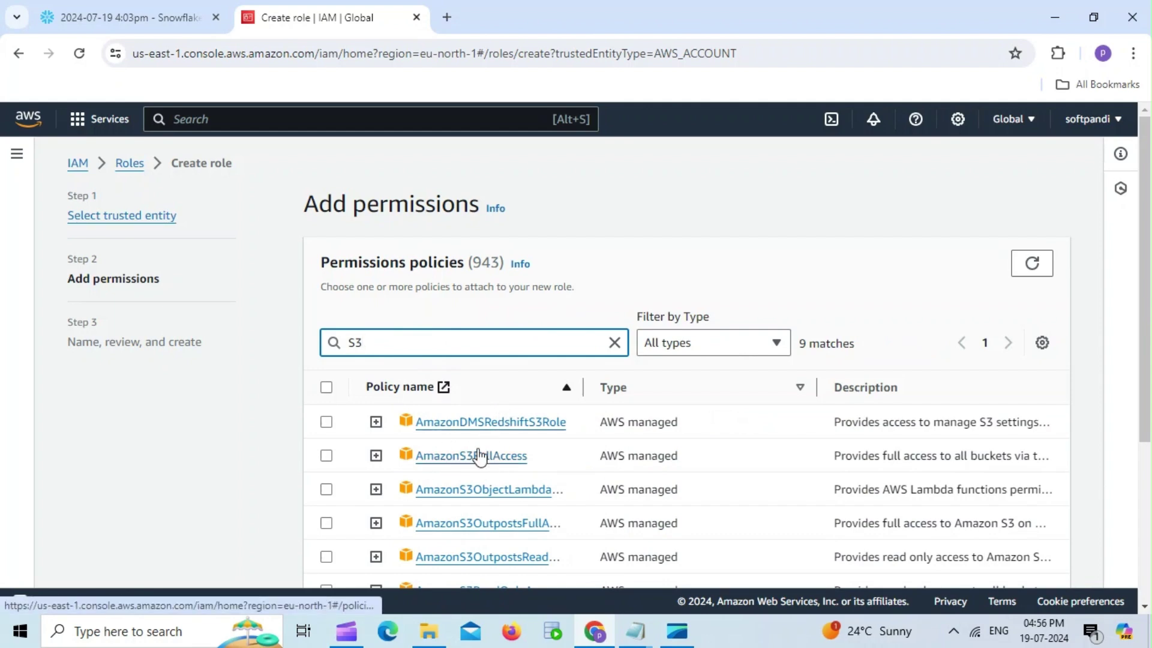
left_click(328, 460)
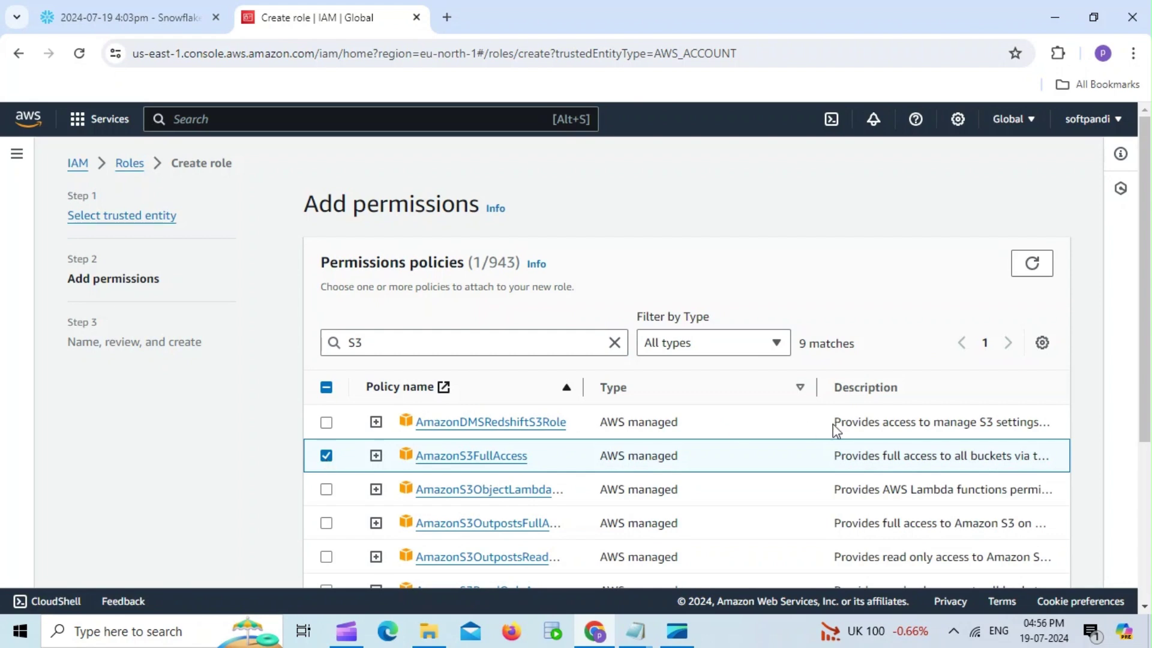
left_click_drag(1146, 379, 1148, 516)
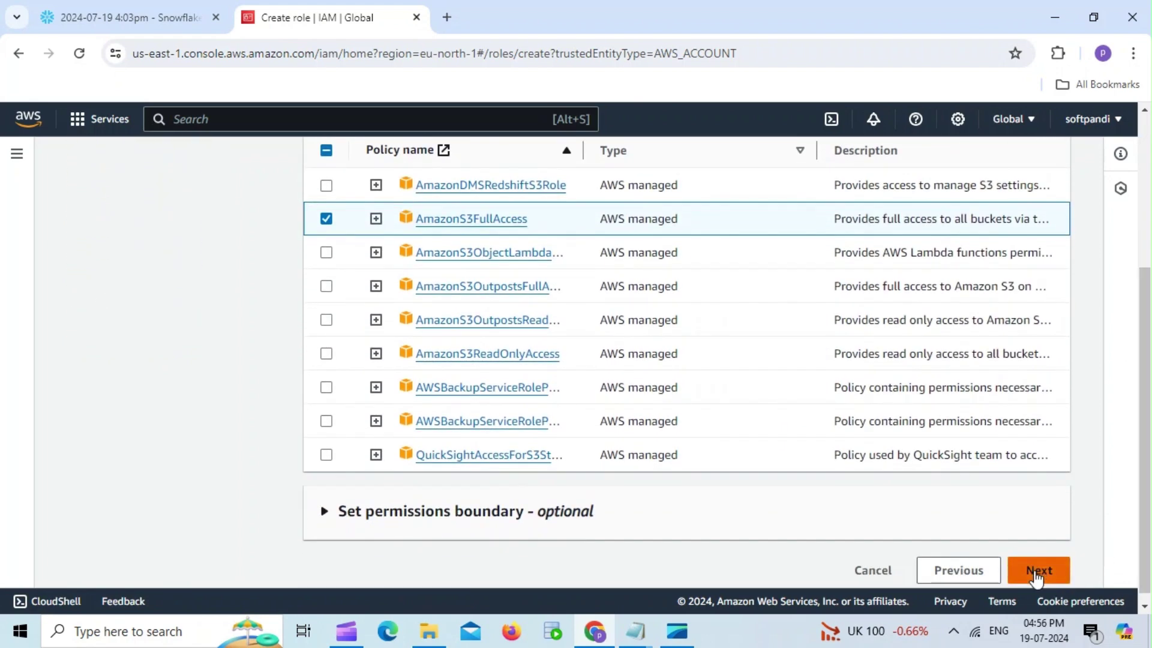
left_click(1036, 571)
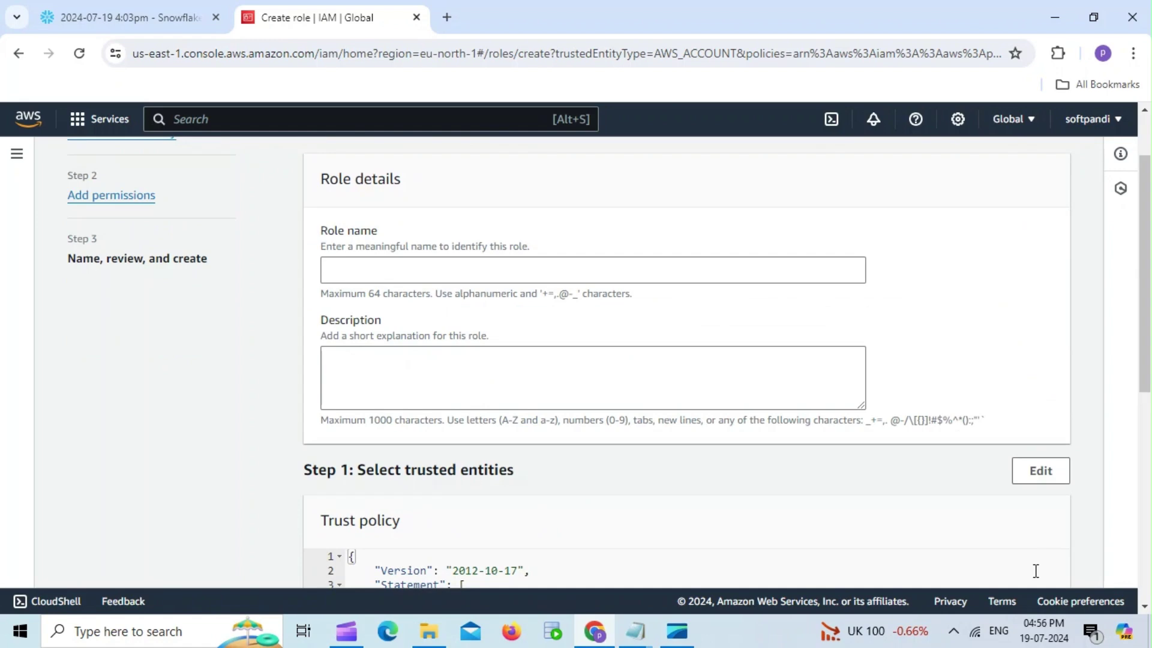
- Name the role R1, create it without tags, and dismiss the creation notice
left_click(436, 275)
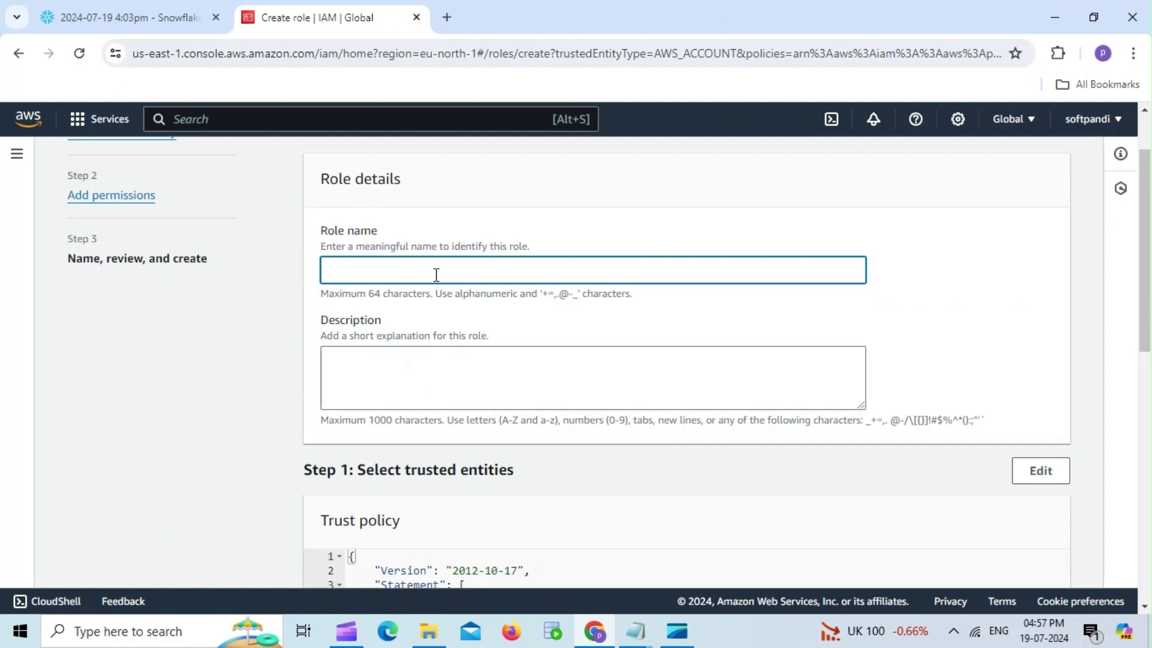
type("R1")
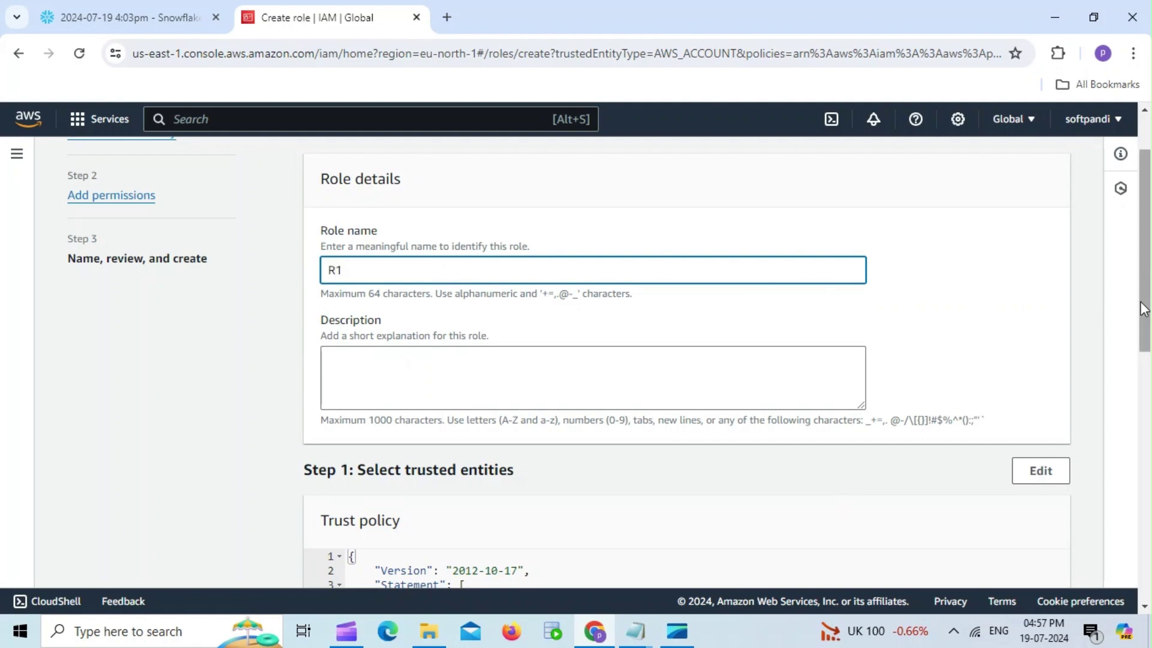
left_click_drag(1143, 309, 1149, 567)
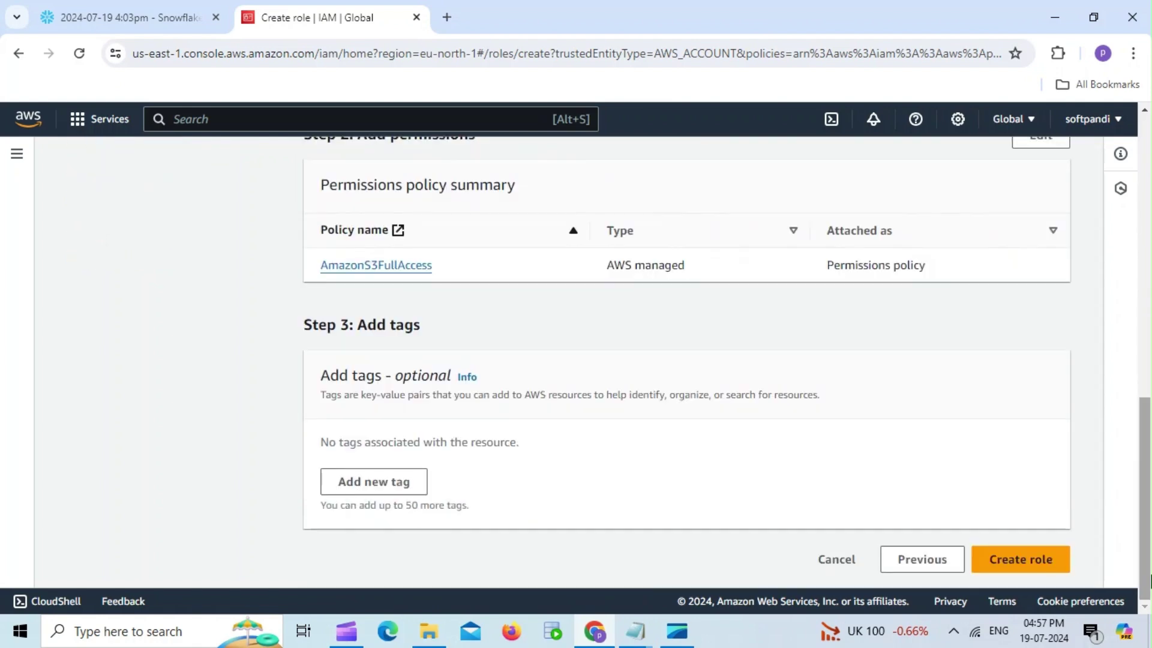
left_click(1033, 564)
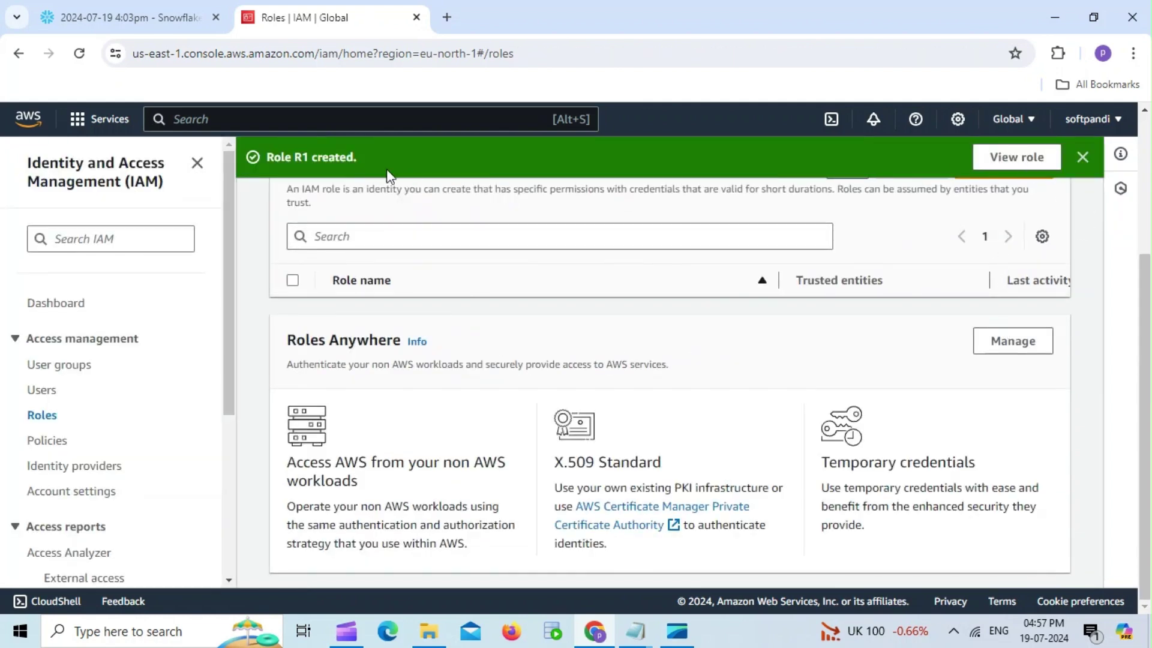
left_click(1083, 157)
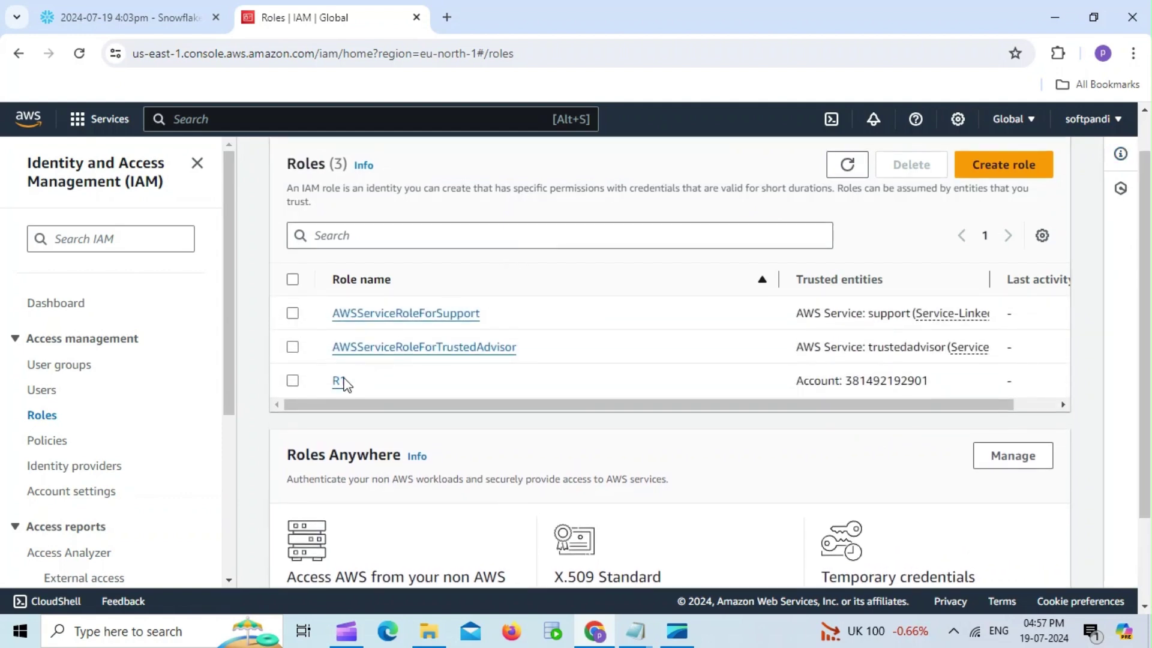
- Open the R1 role, copy its ARN, and paste it into the Notepad notes below the S3 folder path
left_click(337, 383)
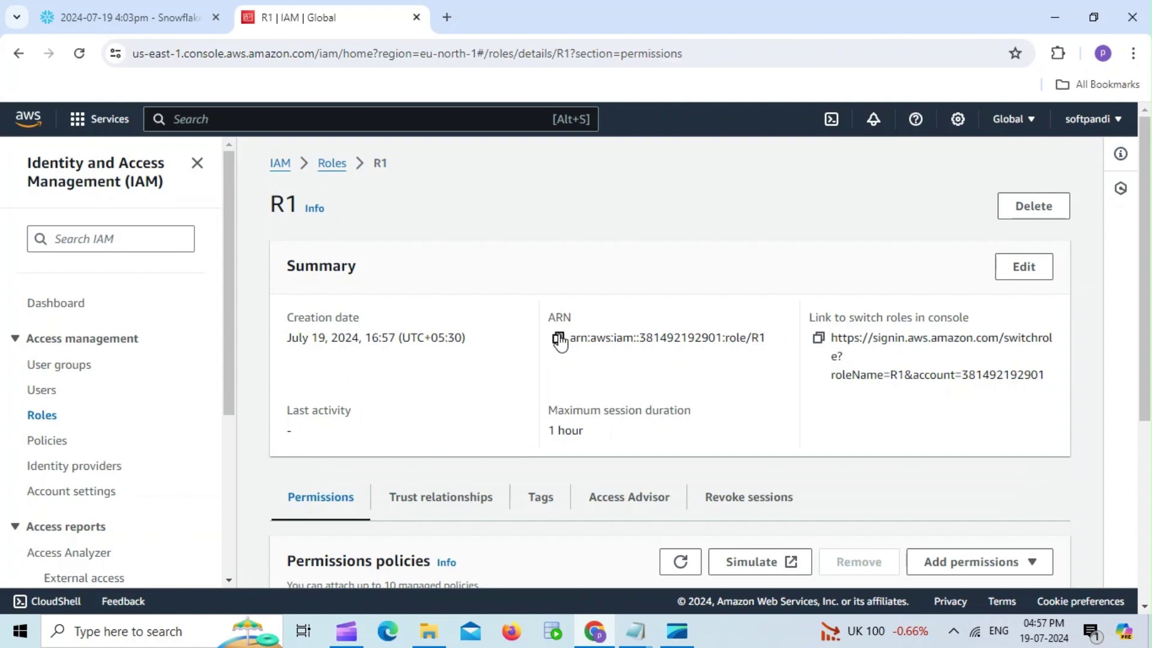
left_click(557, 338)
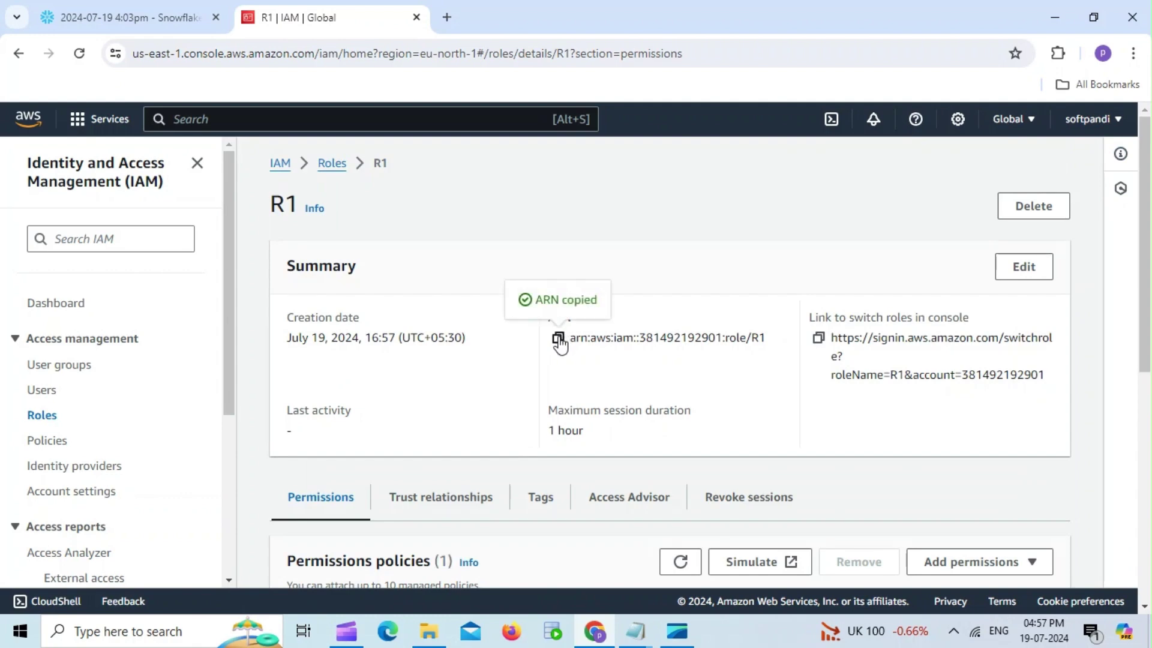
mouse_move(636, 631)
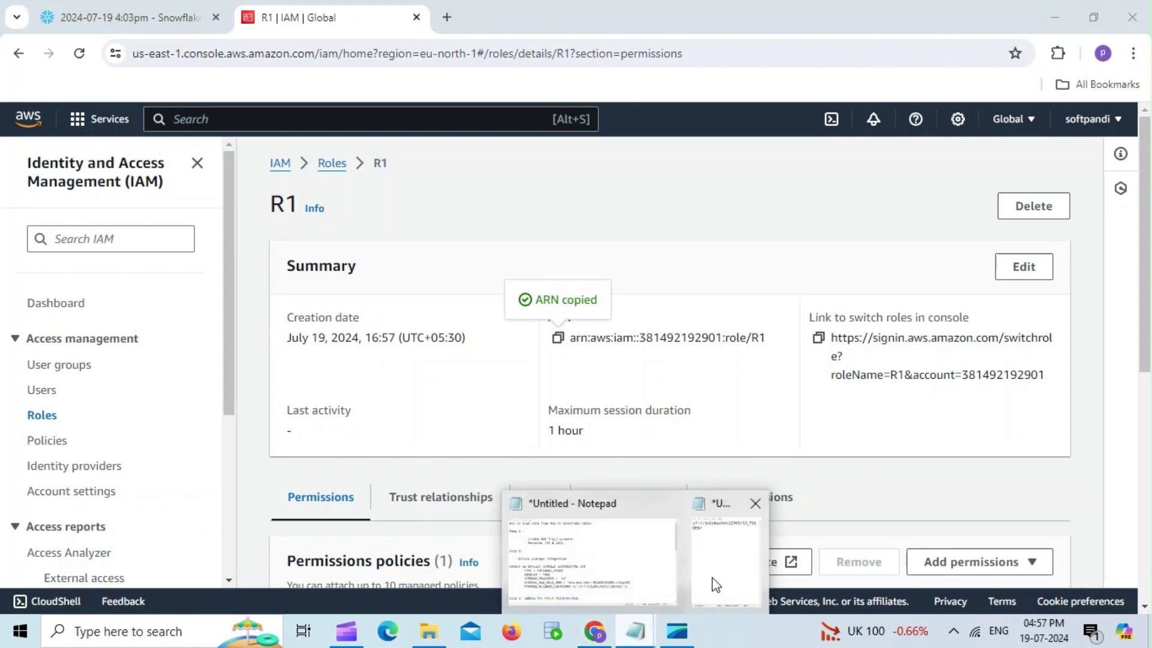
left_click(715, 585)
key("ctrl+v")
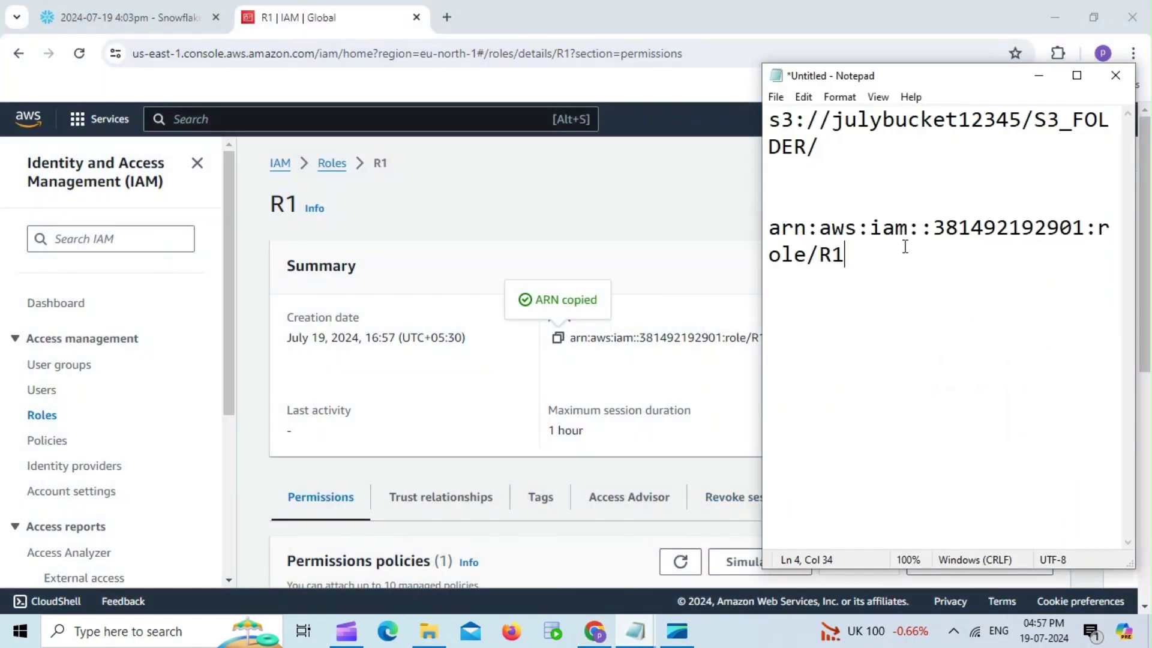
left_click(632, 225)
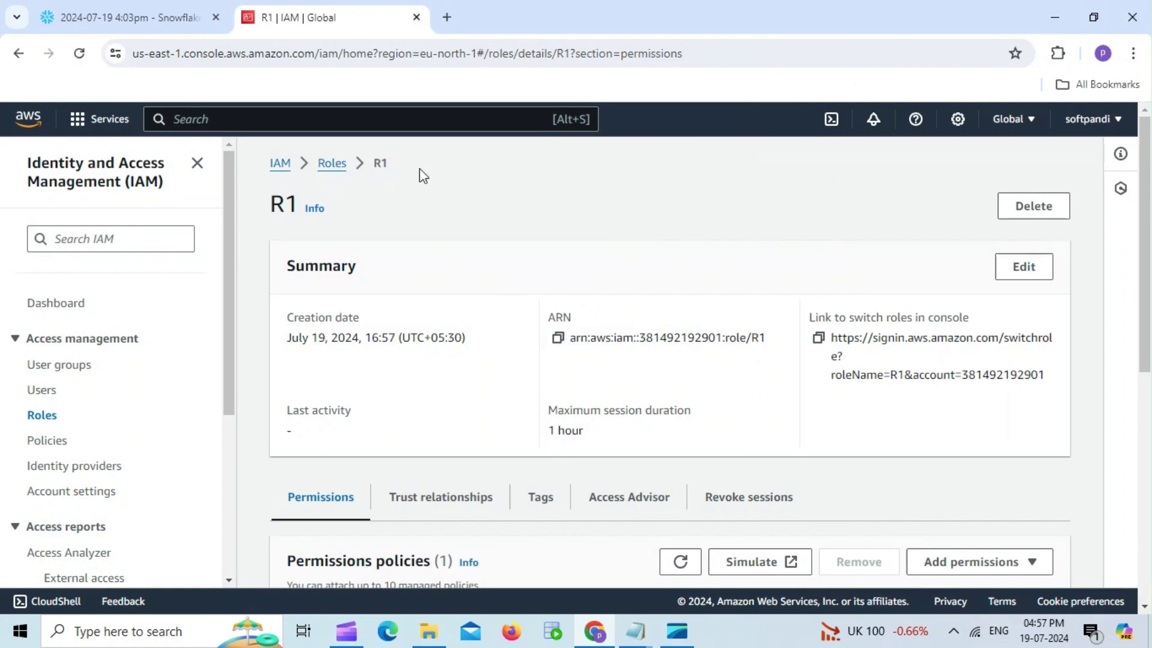
- Copy the CREATE OR REPLACE STORAGE INTEGRATION STG statement from the Notepad guide into the empty Snowflake worksheet
mouse_move(634, 636)
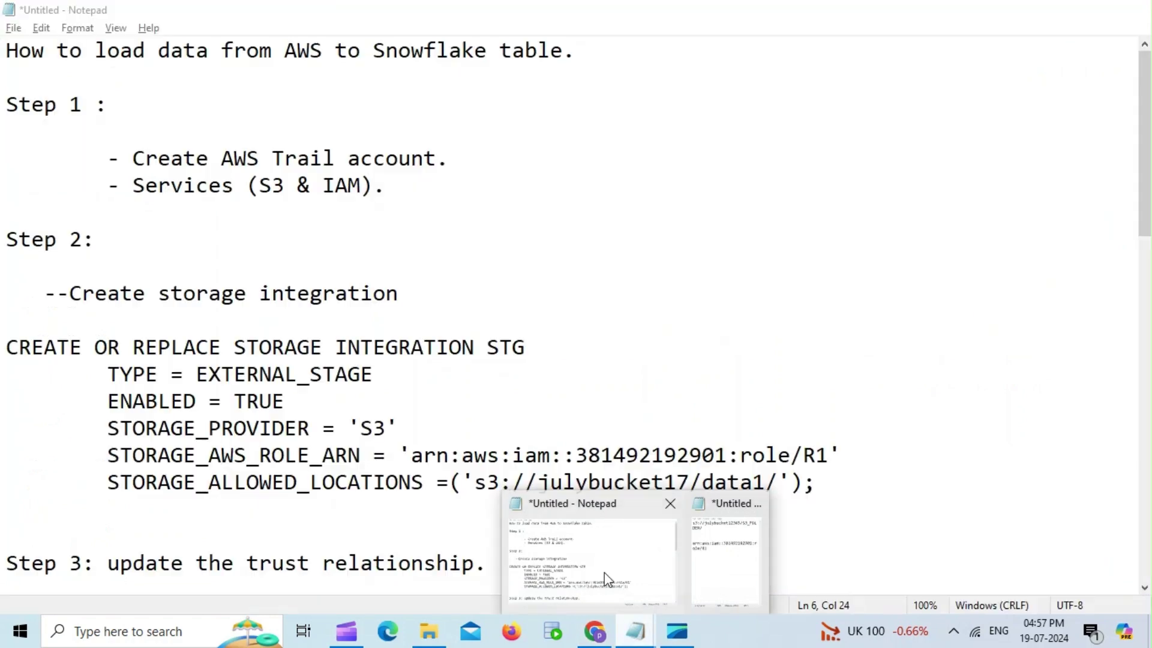
left_click(603, 572)
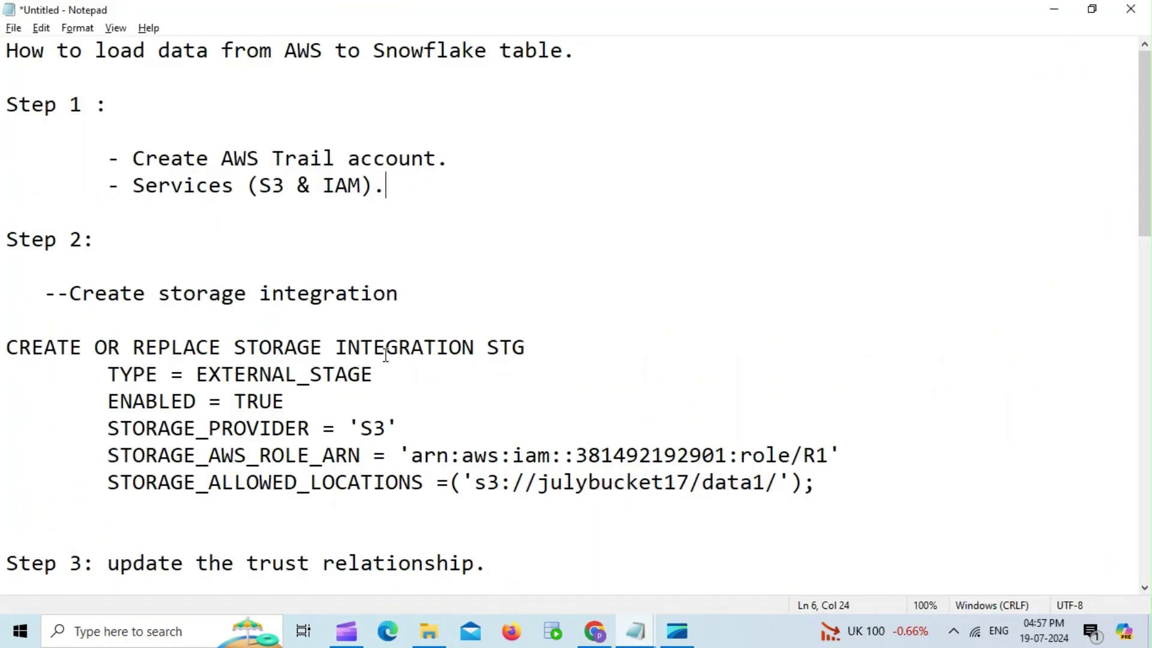
left_click_drag(12, 348, 852, 491)
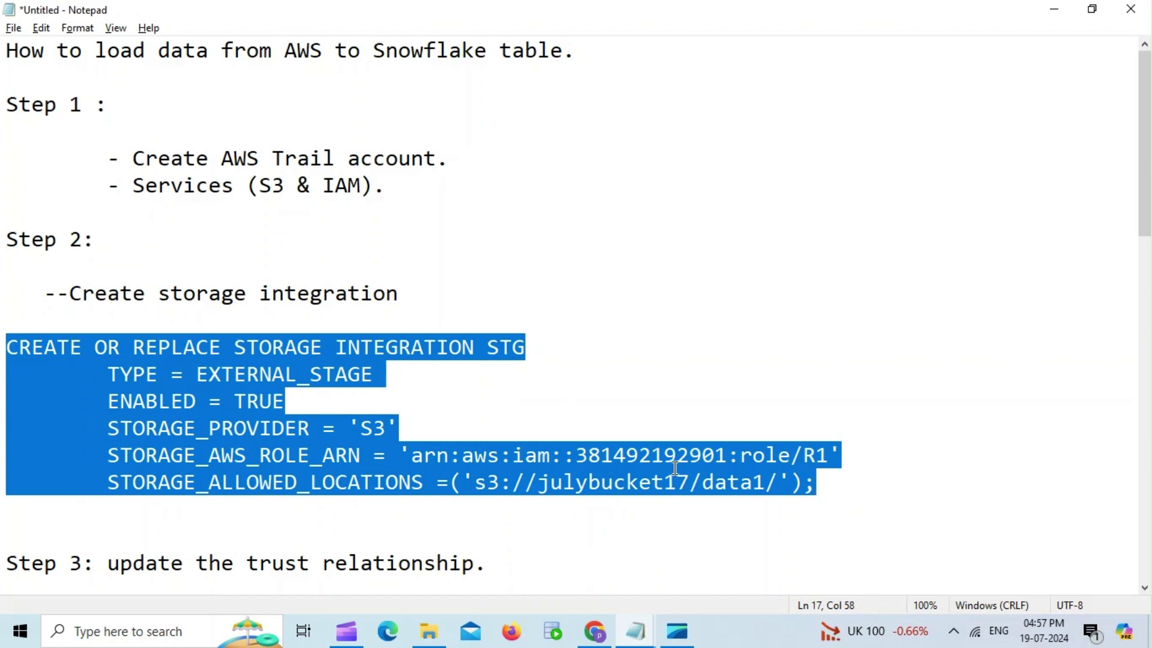
left_click(594, 631)
left_click(165, 14)
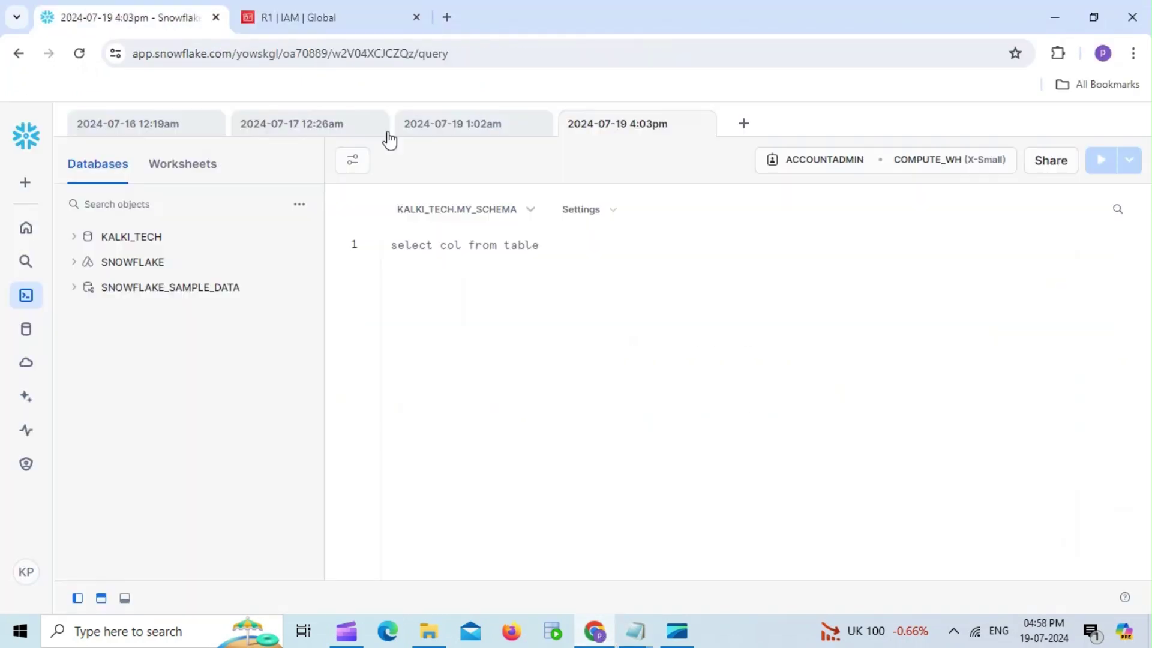
key("ctrl+v")
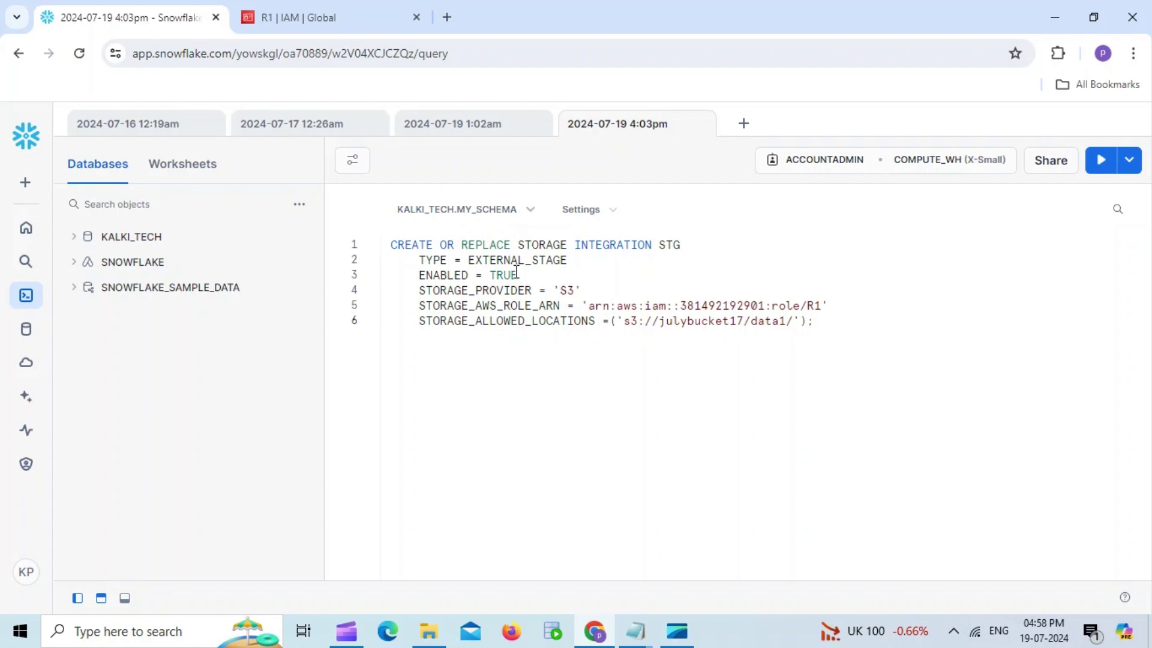
- Review the statement's ENABLED, STORAGE_PROVIDER and STORAGE_AWS_ROLE_ARN settings, comparing the role ARN with the one saved in Notepad
left_click_drag(518, 275, 422, 279)
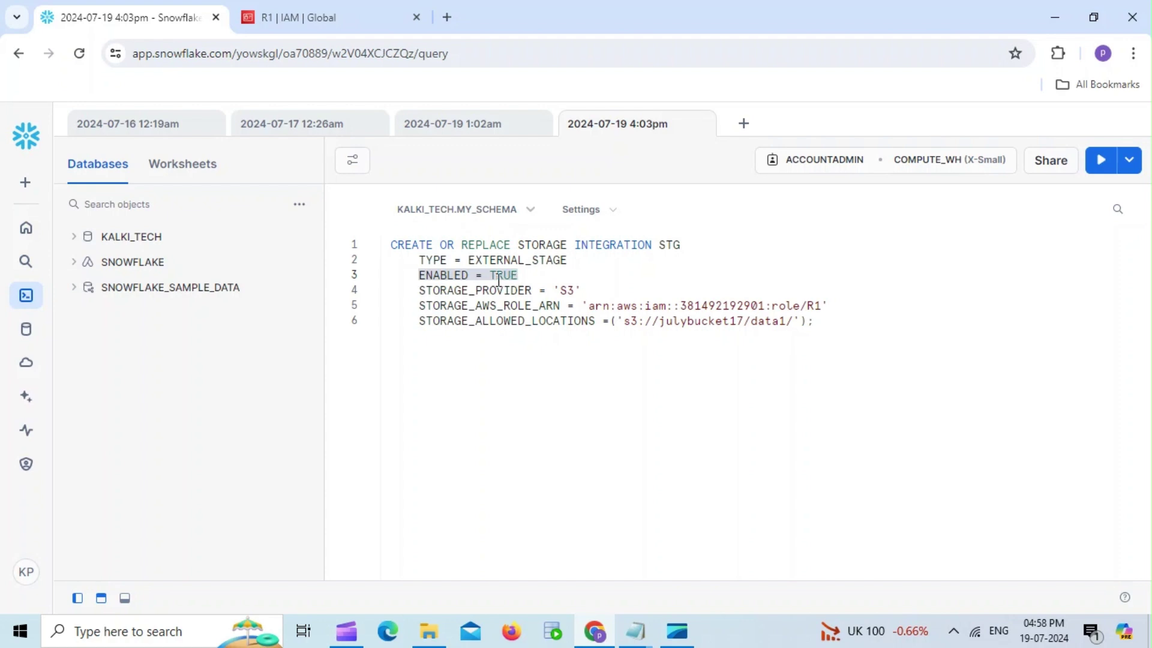
left_click(521, 277)
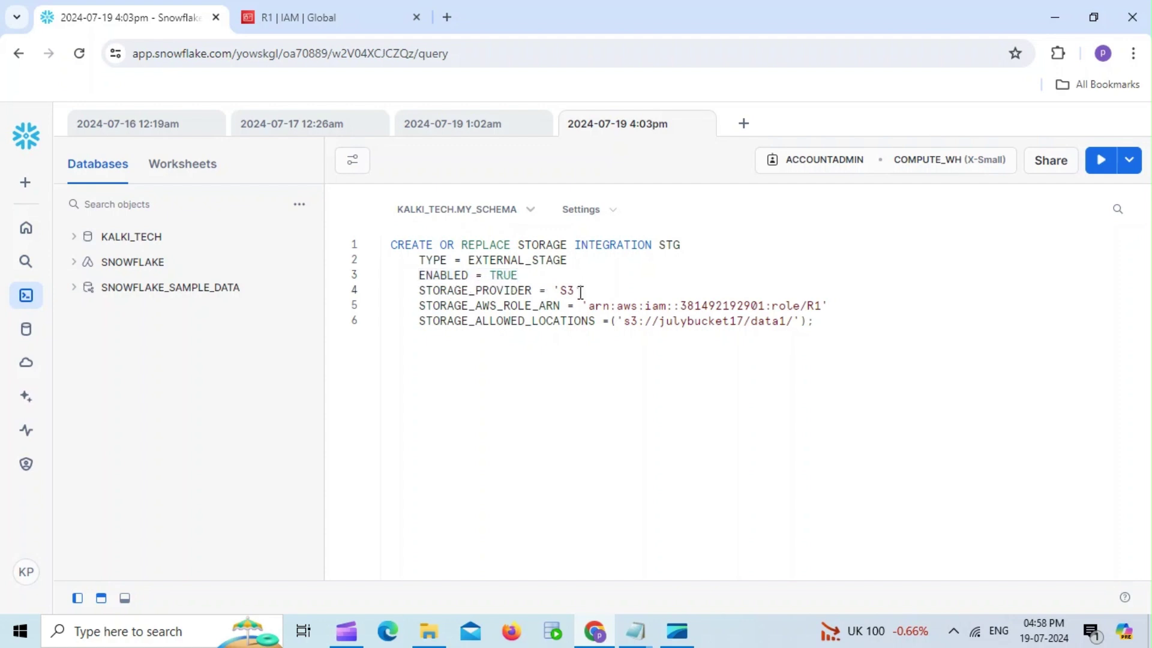
left_click_drag(574, 292, 559, 293)
left_click(822, 306)
left_click_drag(823, 305, 590, 308)
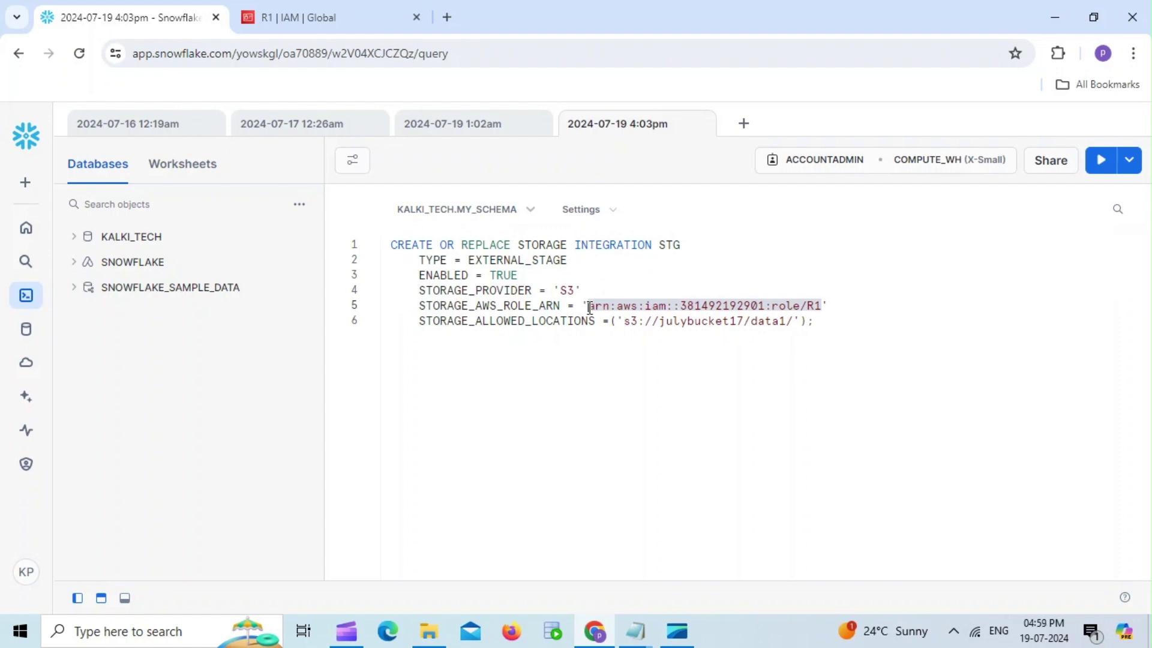
left_click(634, 631)
left_click(710, 591)
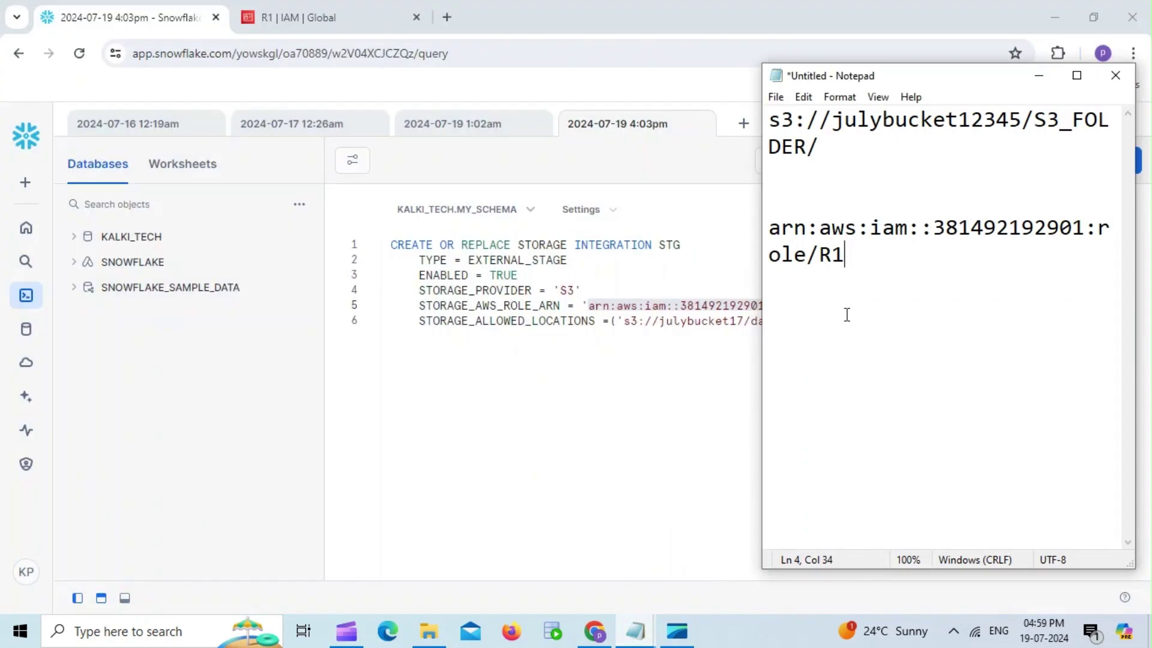
left_click_drag(851, 266, 774, 229)
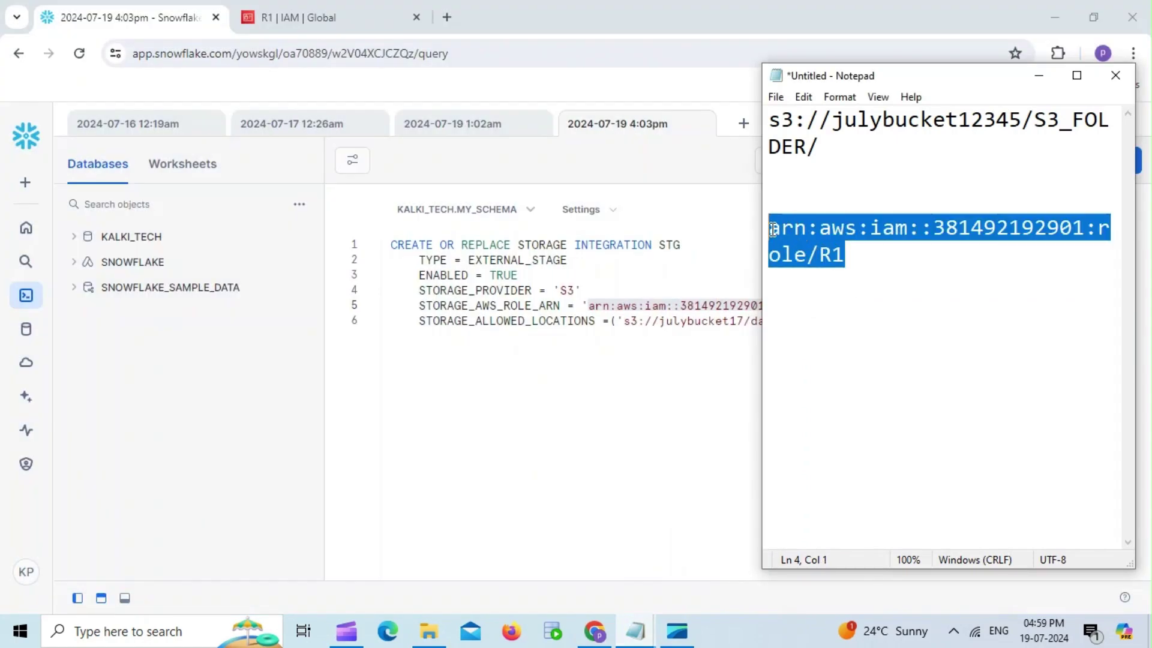
left_click(701, 306)
double_click(737, 308)
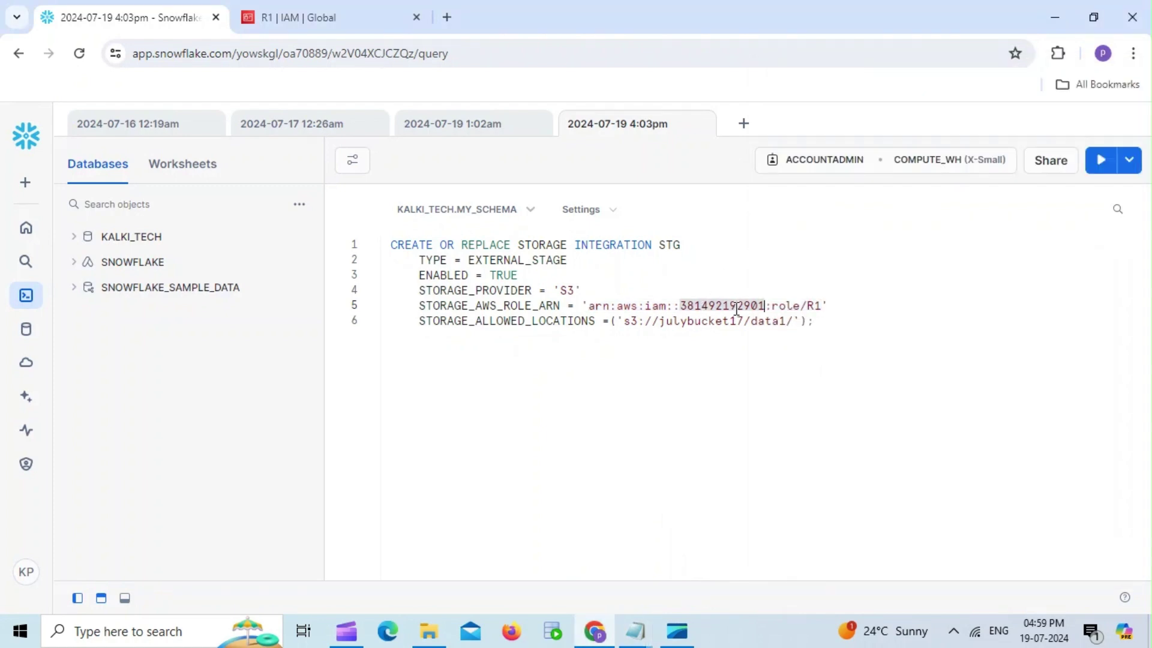
left_click(822, 306)
left_click_drag(821, 306, 588, 307)
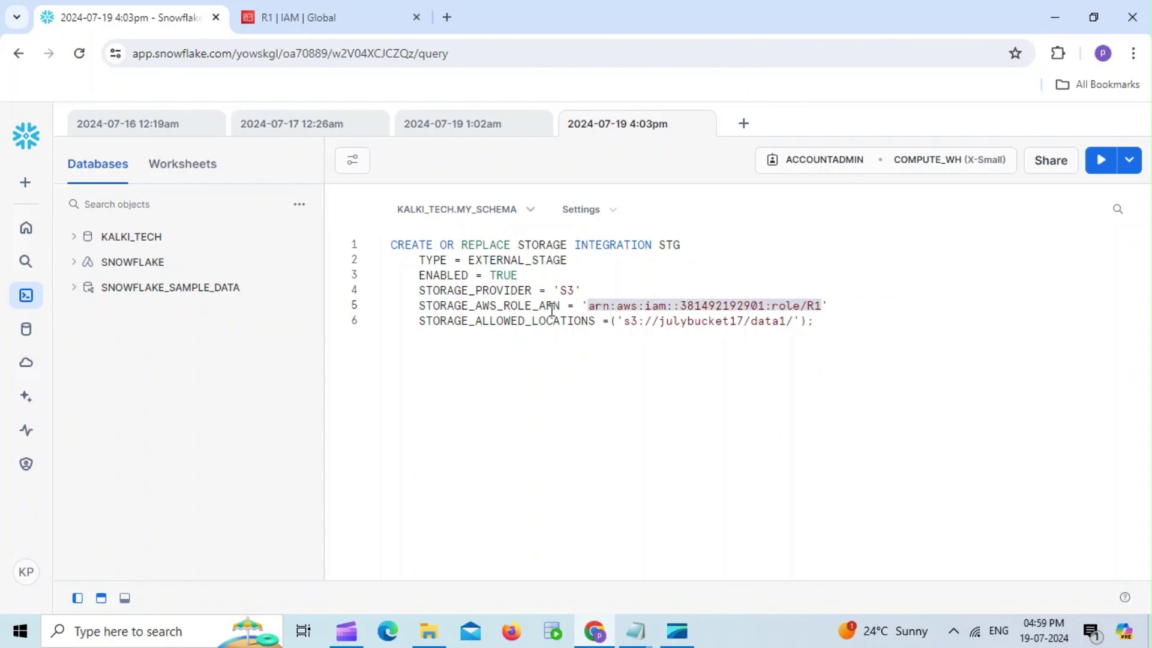
key("Right")
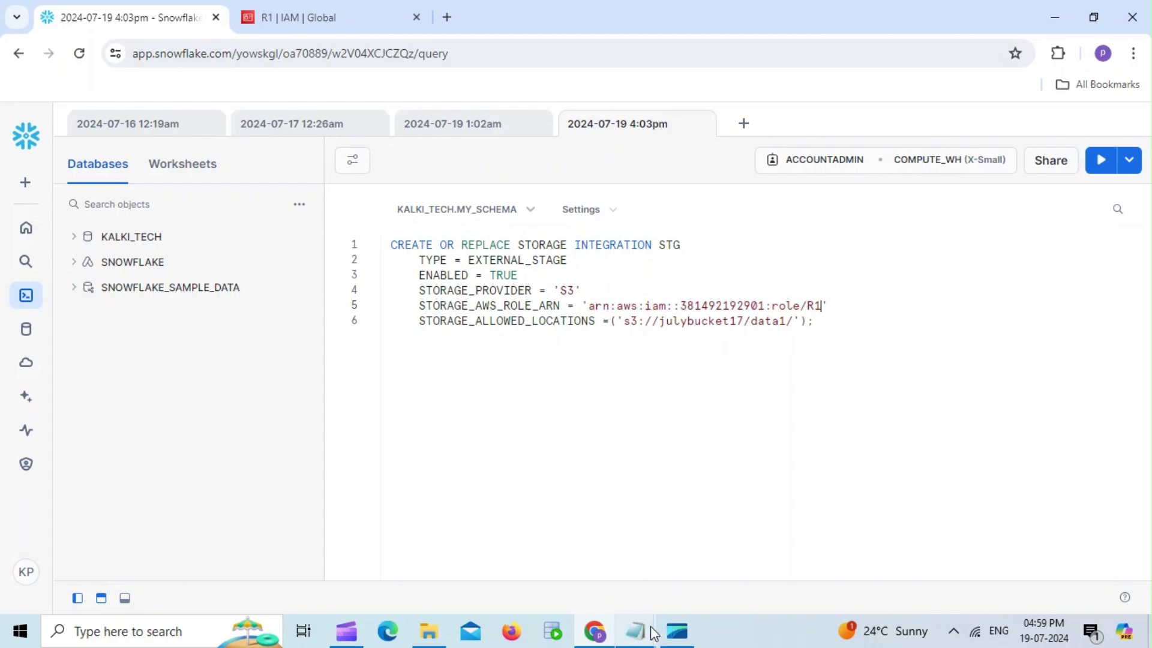
- Replace the STORAGE_ALLOWED_LOCATIONS path with s3://julybucket12345/S3_FOLDER/, copied from the Notepad notes
left_click_drag(488, 394, 581, 331)
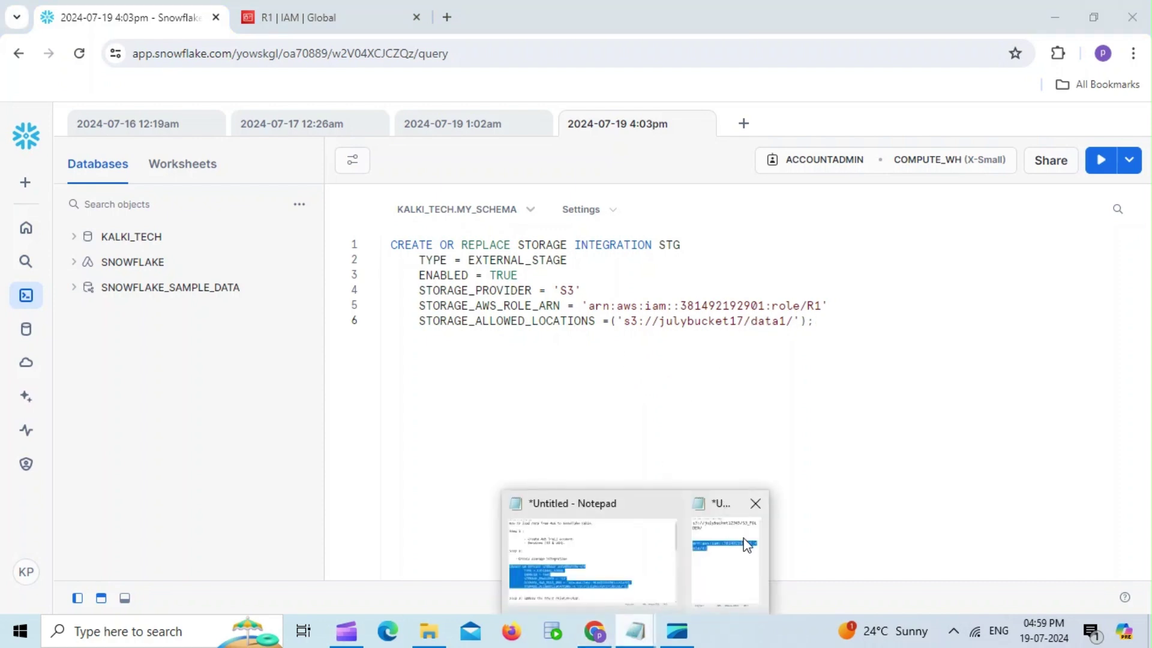
left_click(747, 543)
left_click_drag(820, 146, 760, 118)
key("ctrl+c")
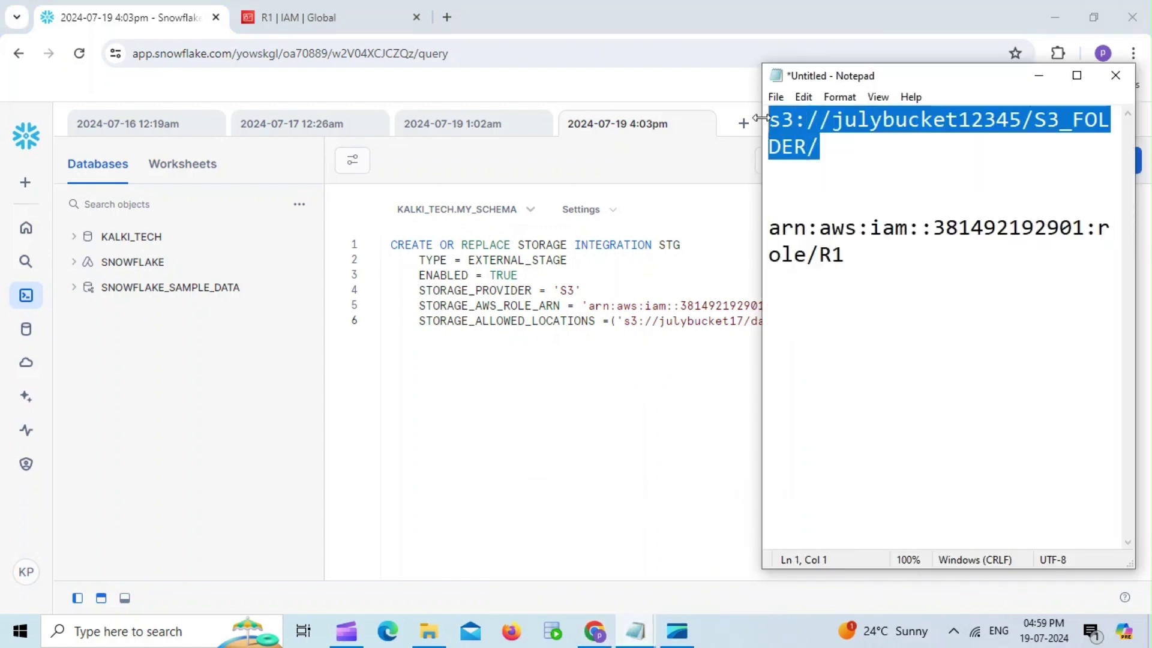
left_click(655, 304)
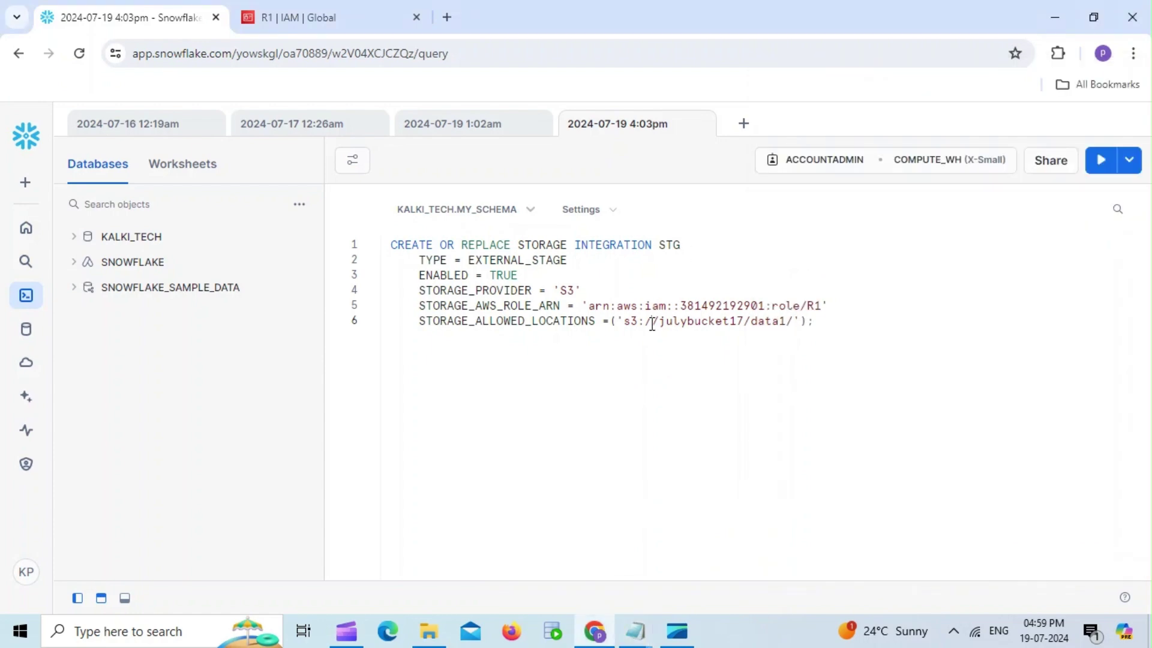
left_click_drag(796, 323, 625, 322)
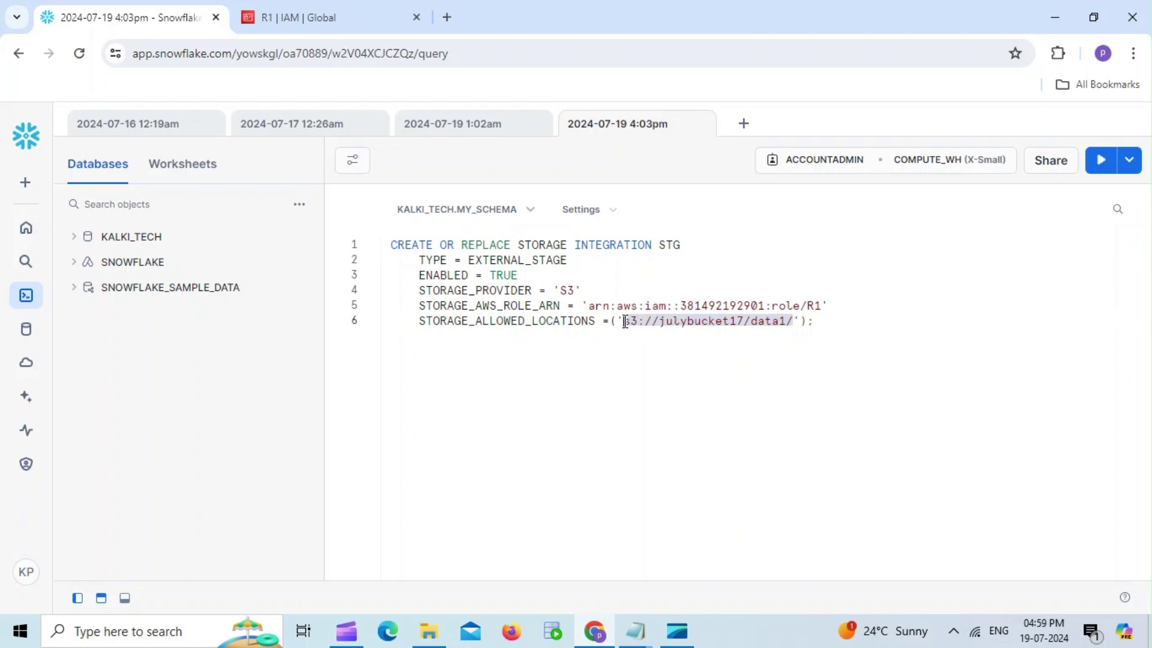
key("ctrl+v")
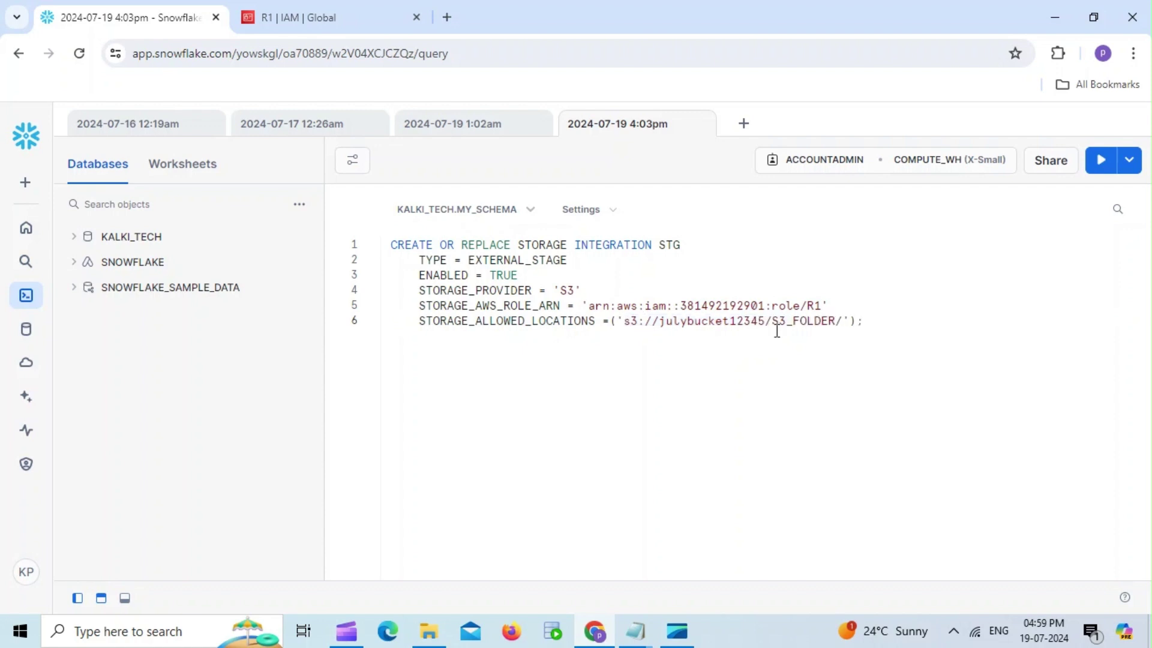
- Run the whole CREATE OR REPLACE STORAGE INTEGRATION STG statement and hide the results
left_click_drag(866, 321, 386, 244)
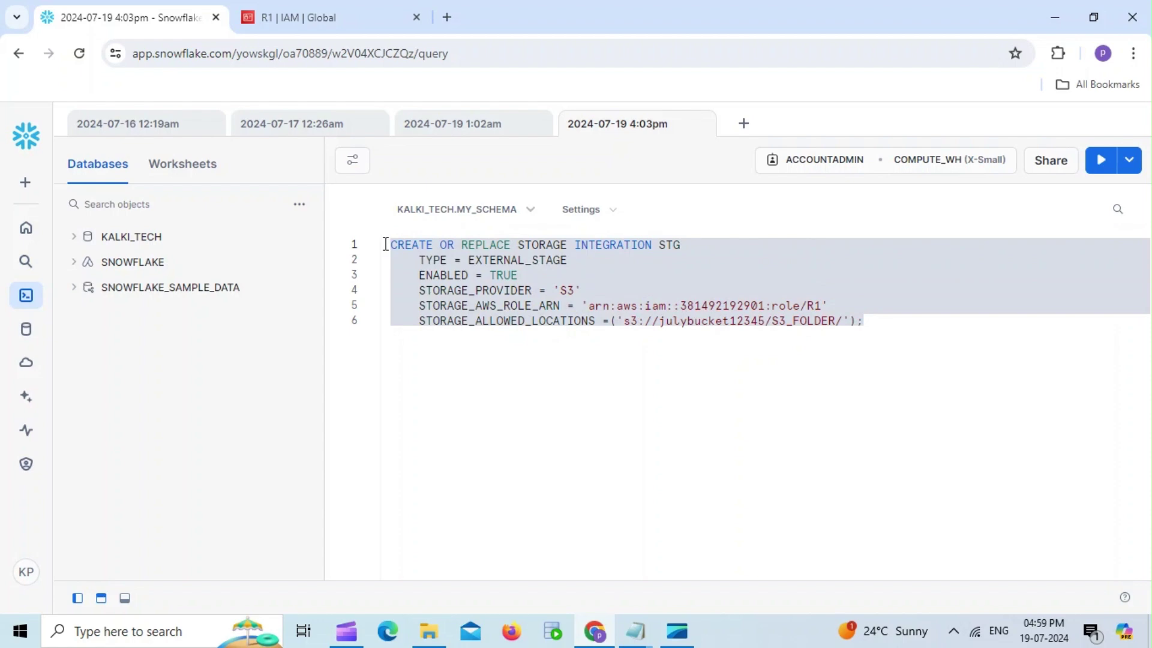
key("ctrl+Return")
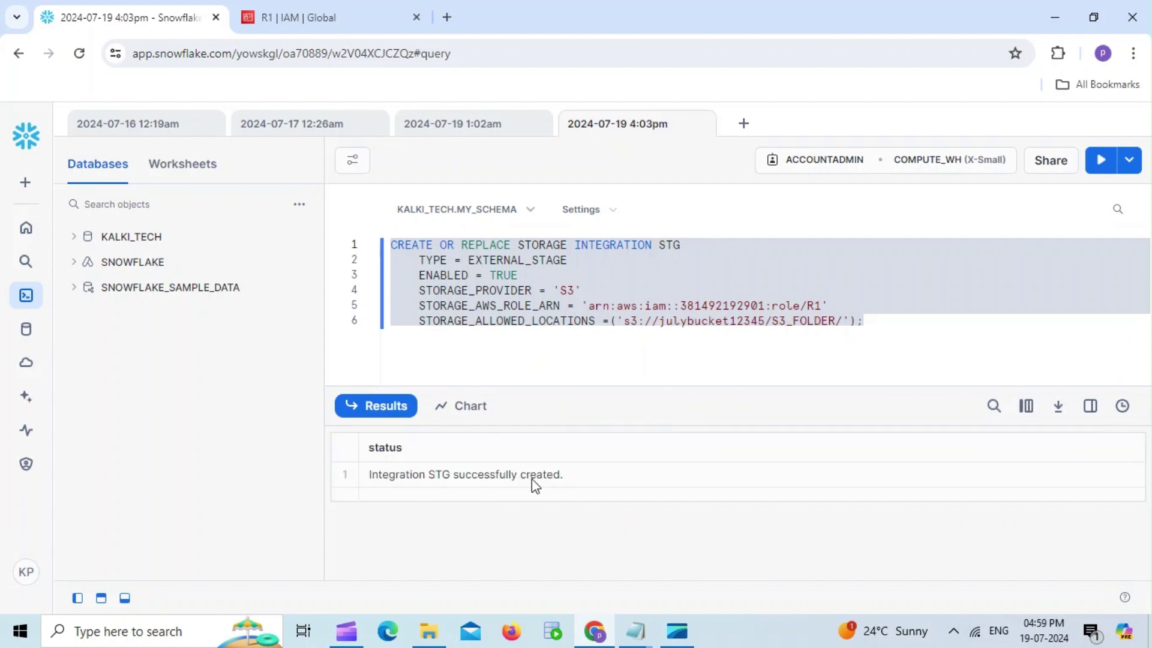
left_click(386, 406)
left_click(533, 384)
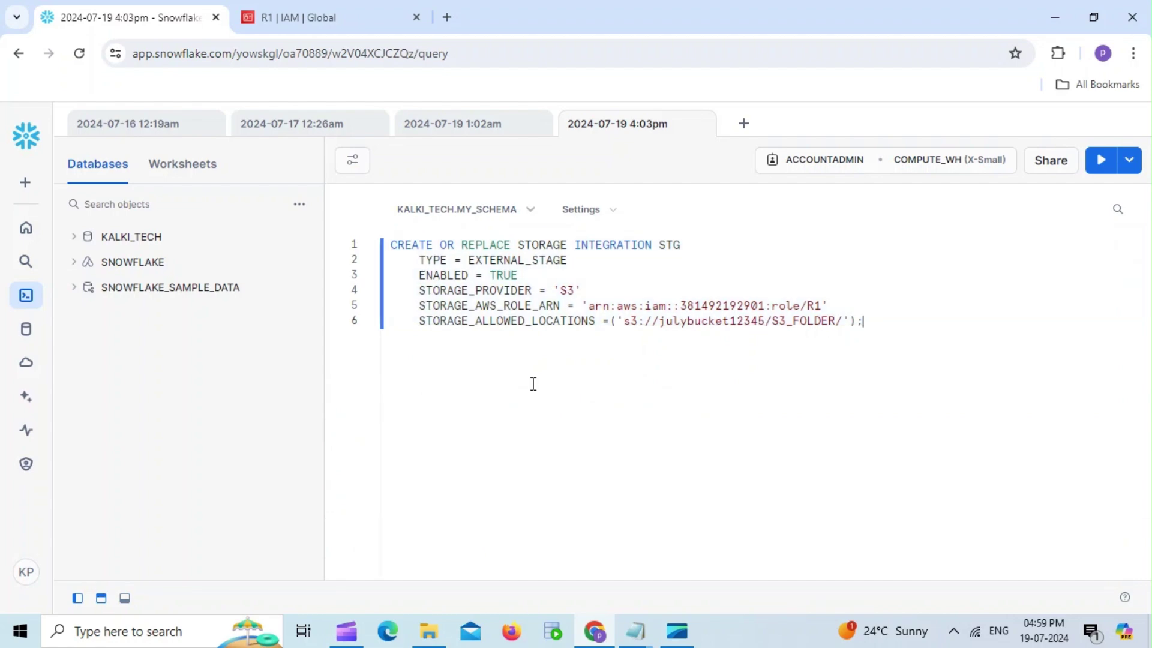
- Copy DESC STORAGE INTEGRATION STIN; from Step 3 of the Notepad guide and paste it below the integration statement in the worksheet
double_click(673, 243)
left_click(478, 405)
key("Return")
key("Return")
left_click(636, 631)
left_click(571, 549)
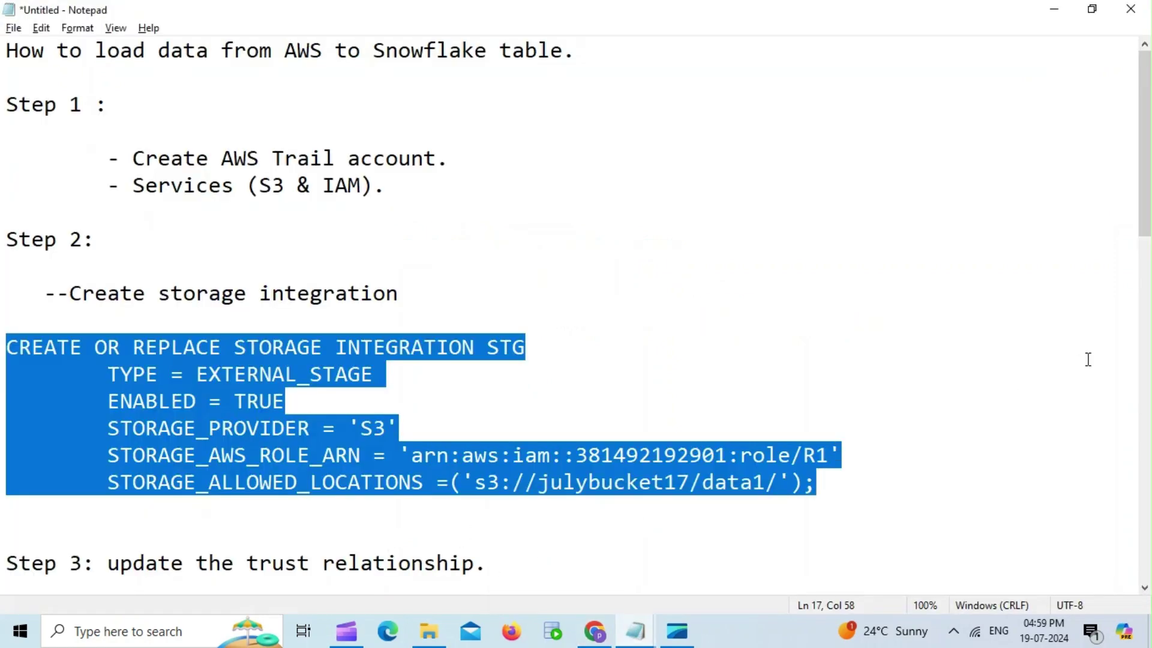
left_click_drag(1145, 208, 1147, 357)
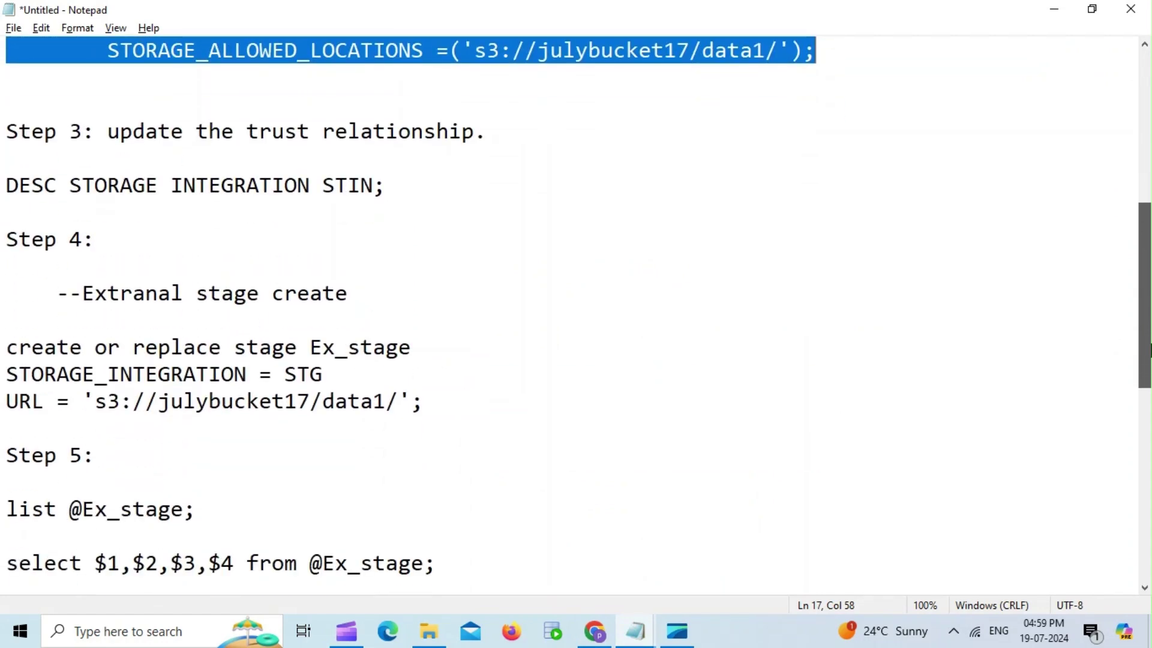
left_click_drag(409, 189, 2, 195)
key("ctrl+c")
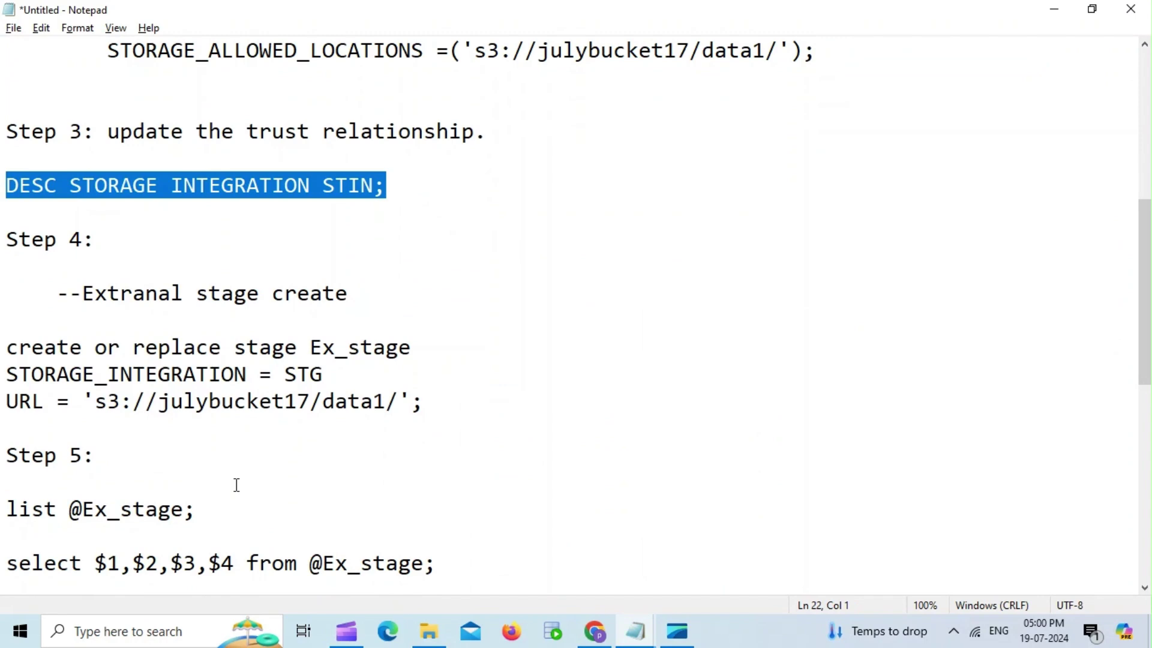
left_click(594, 636)
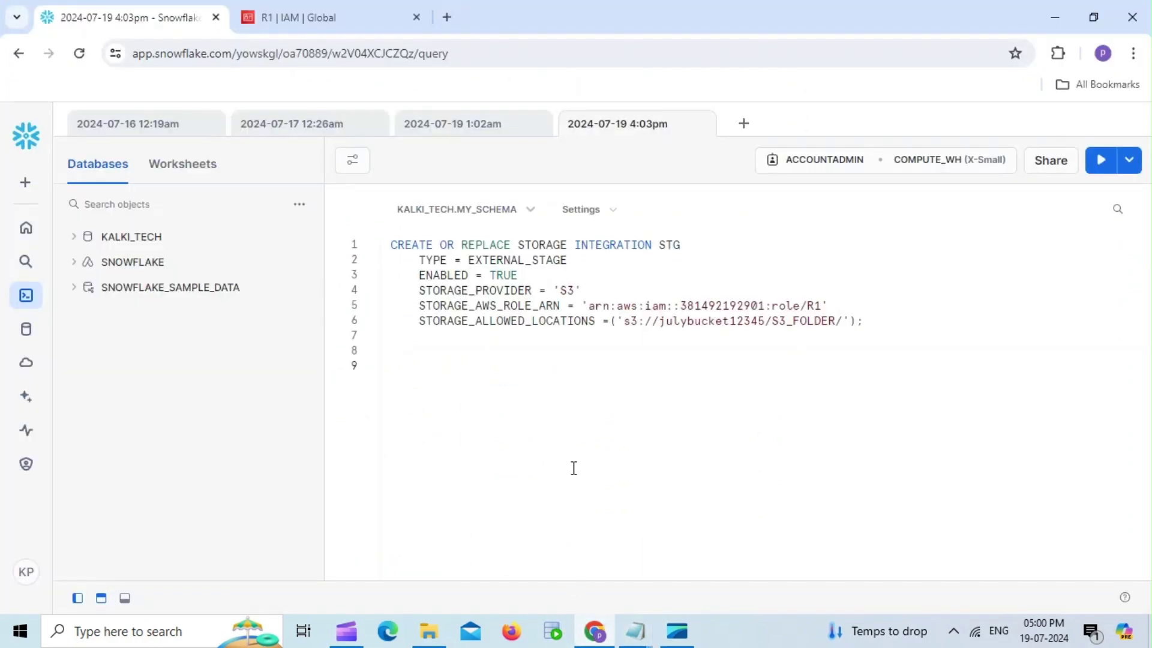
key("ctrl+v")
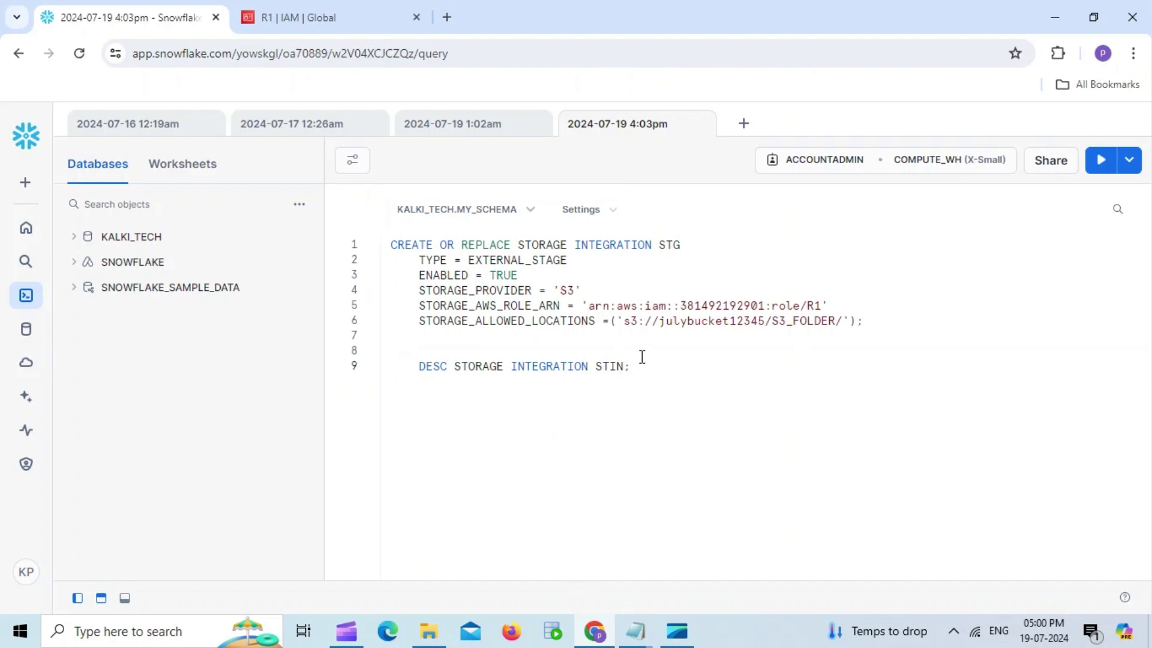
- Change the integration name in the DESC statement to STG, copied from the CREATE statement
double_click(672, 247)
key("ctrl+c")
double_click(611, 365)
key("ctrl+v")
left_click(628, 245)
left_click(678, 245)
- Run DESC STORAGE INTEGRATION STG; and inspect the ENABLED property and its default in the results
left_click(634, 360)
left_click_drag(634, 360, 422, 363)
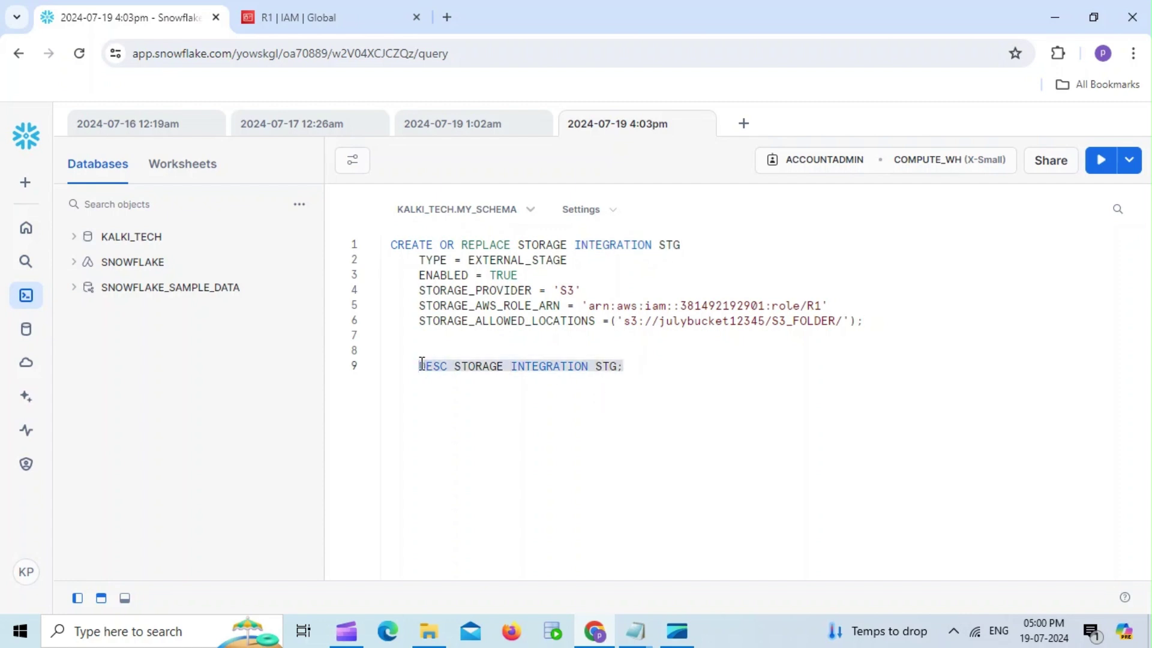
key("ctrl+Return")
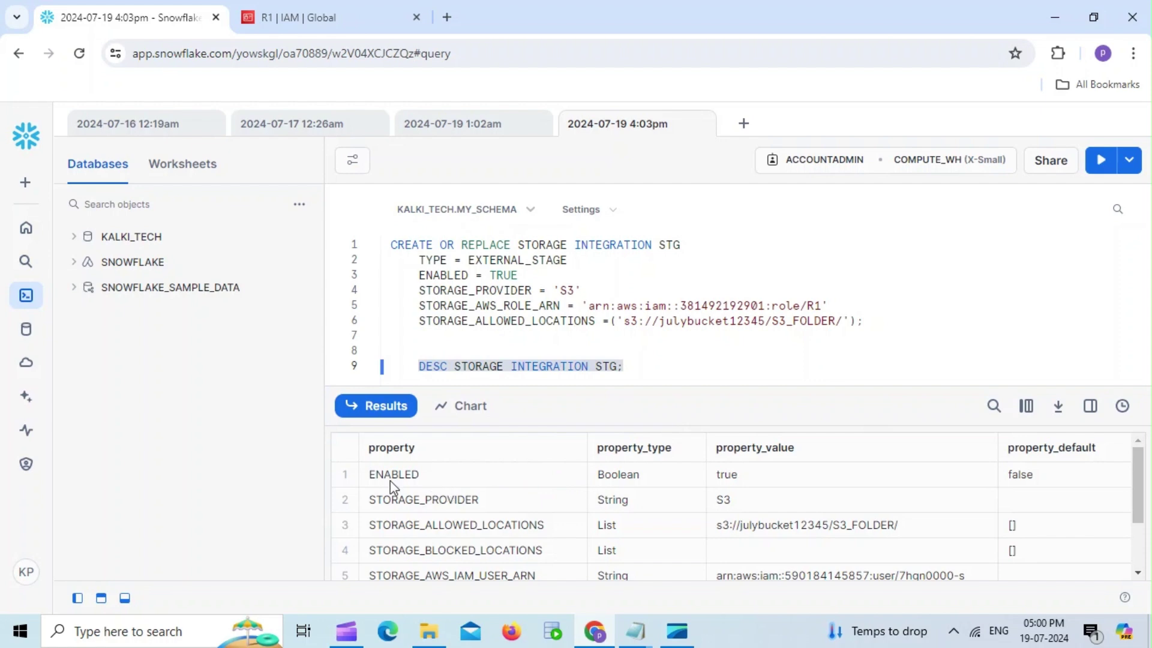
left_click(396, 481)
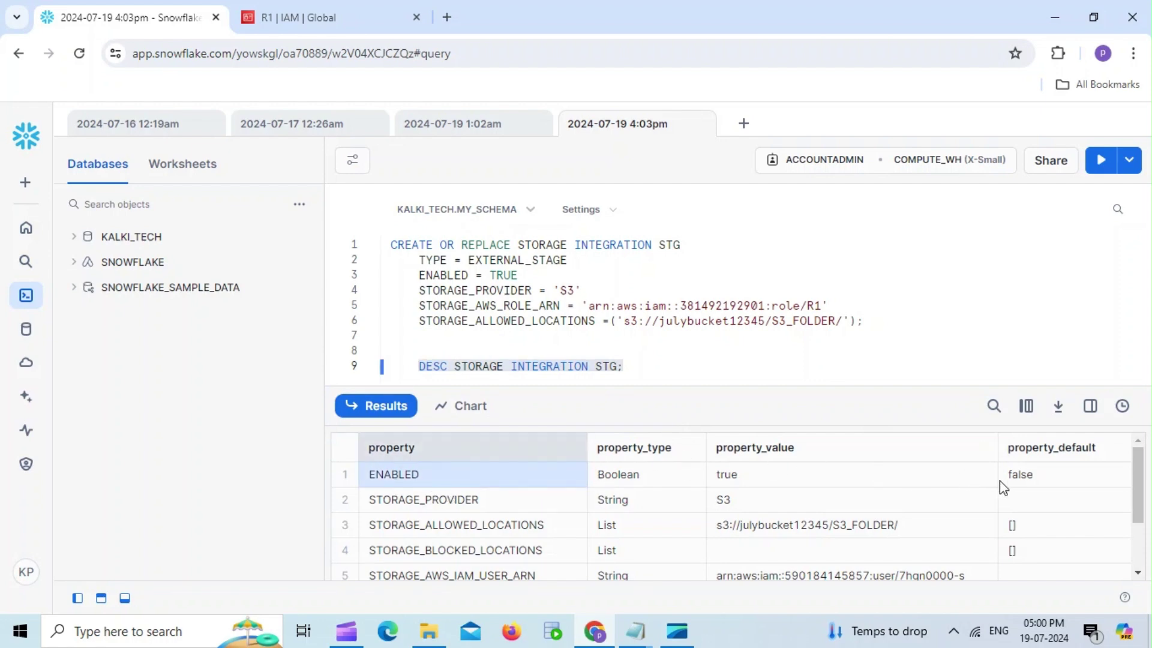
left_click(1041, 484)
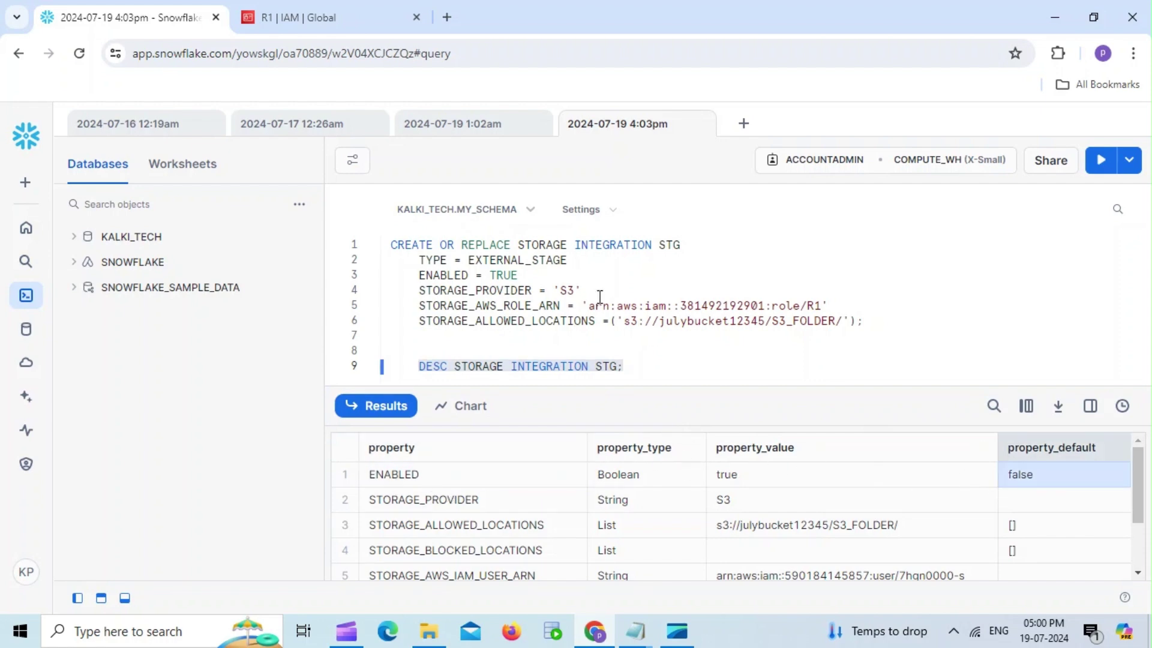
- Compare the ENABLED, allowed locations and blocked locations properties in the DESC results with the values in the integration statement
double_click(510, 274)
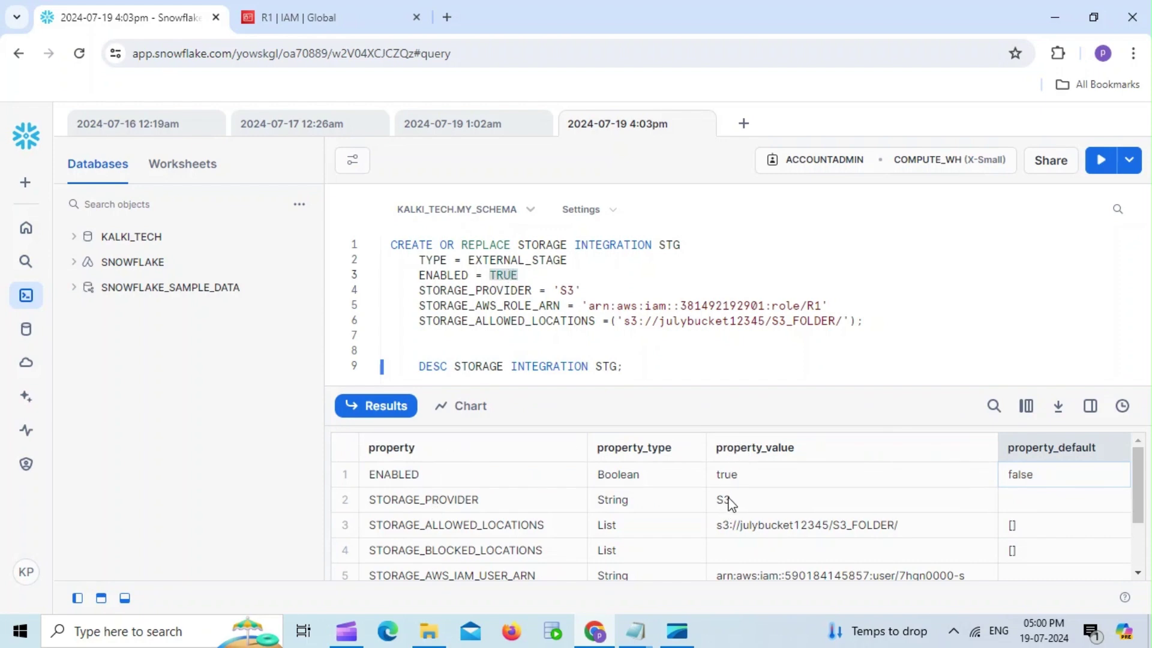
left_click(478, 534)
left_click(788, 528)
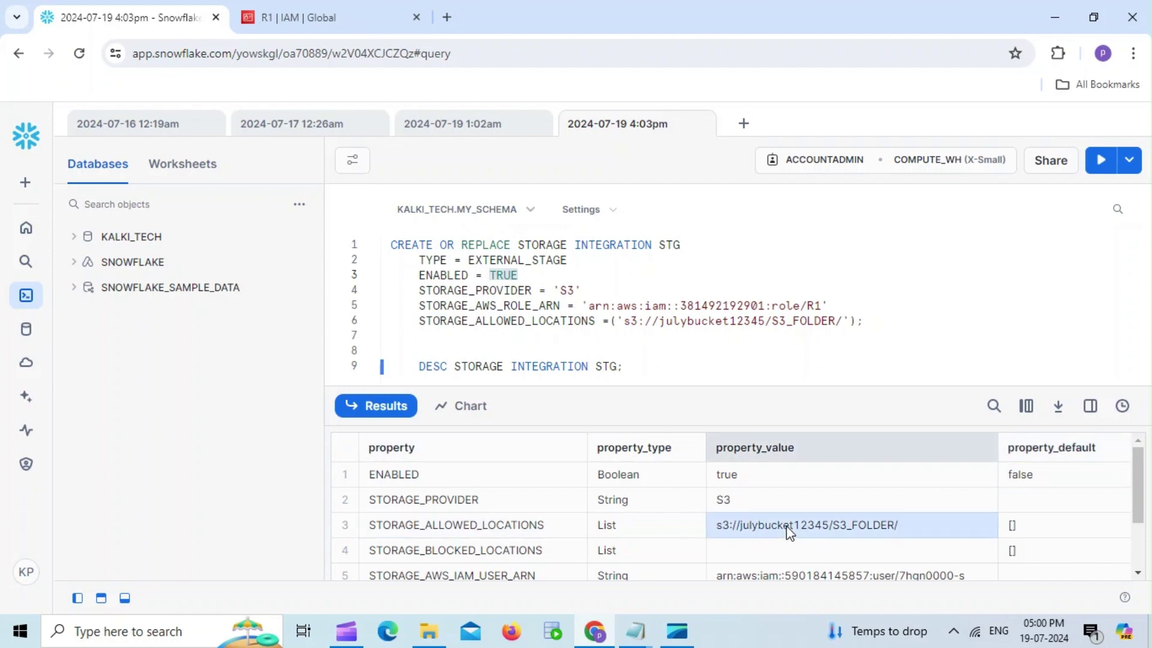
left_click(768, 560)
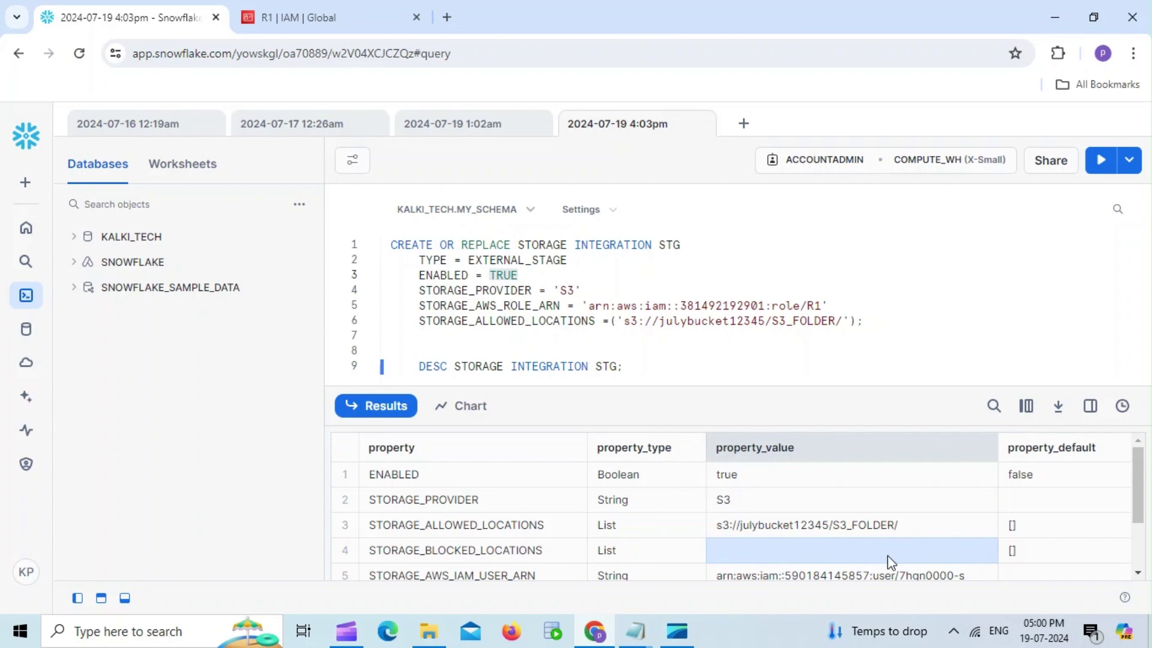
- Copy the STORAGE_AWS_IAM_USER_ARN value from the results and paste it into the Notepad notes below the R1 role ARN
left_click_drag(1138, 483, 1146, 536)
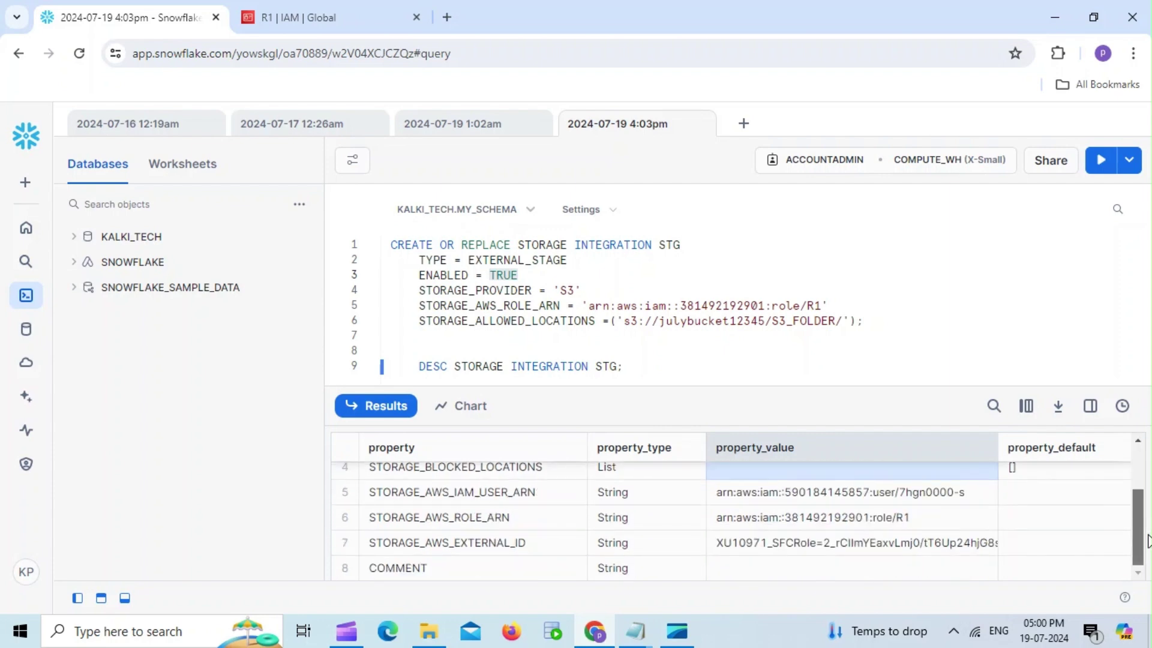
left_click(493, 499)
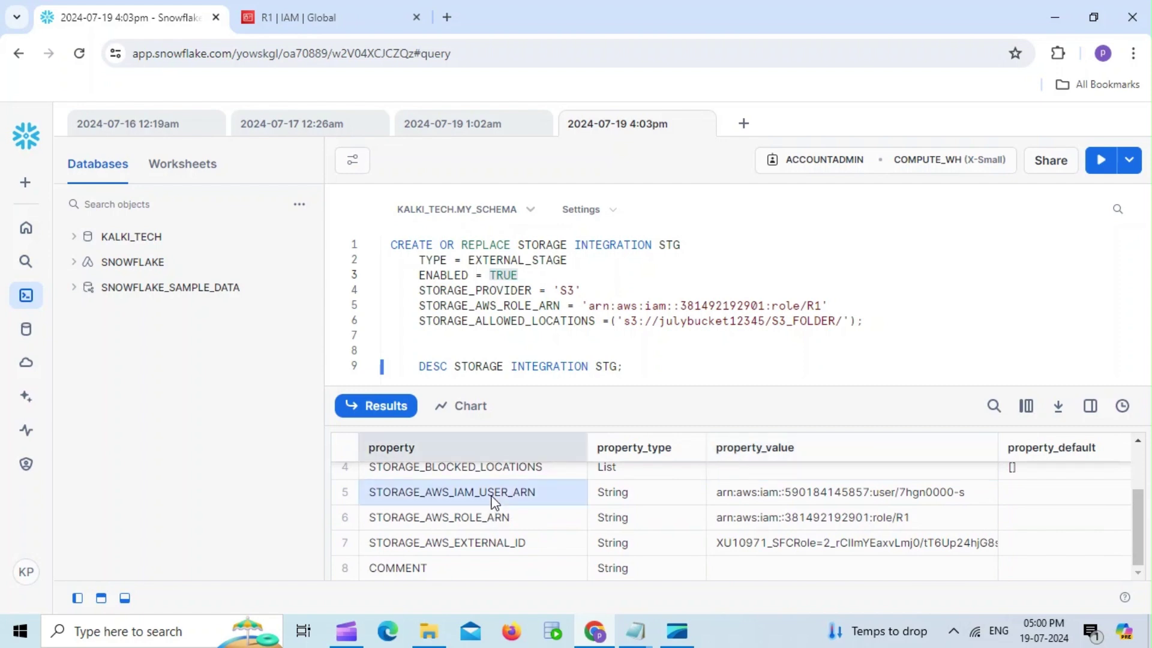
left_click(817, 499)
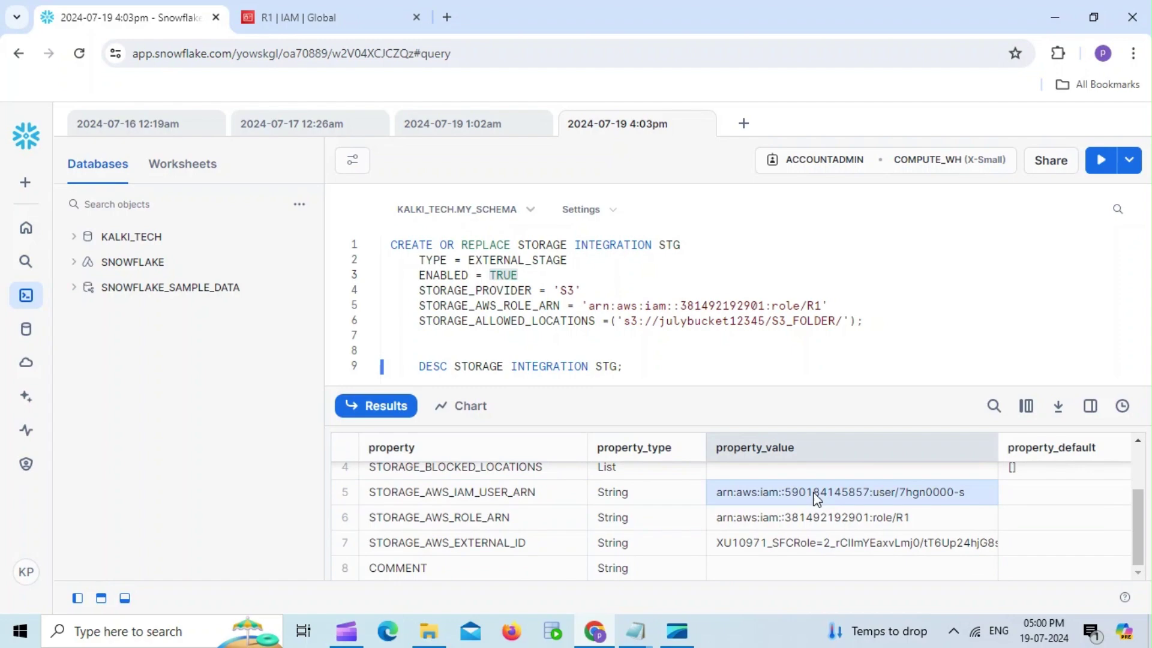
mouse_move(636, 631)
mouse_move(730, 585)
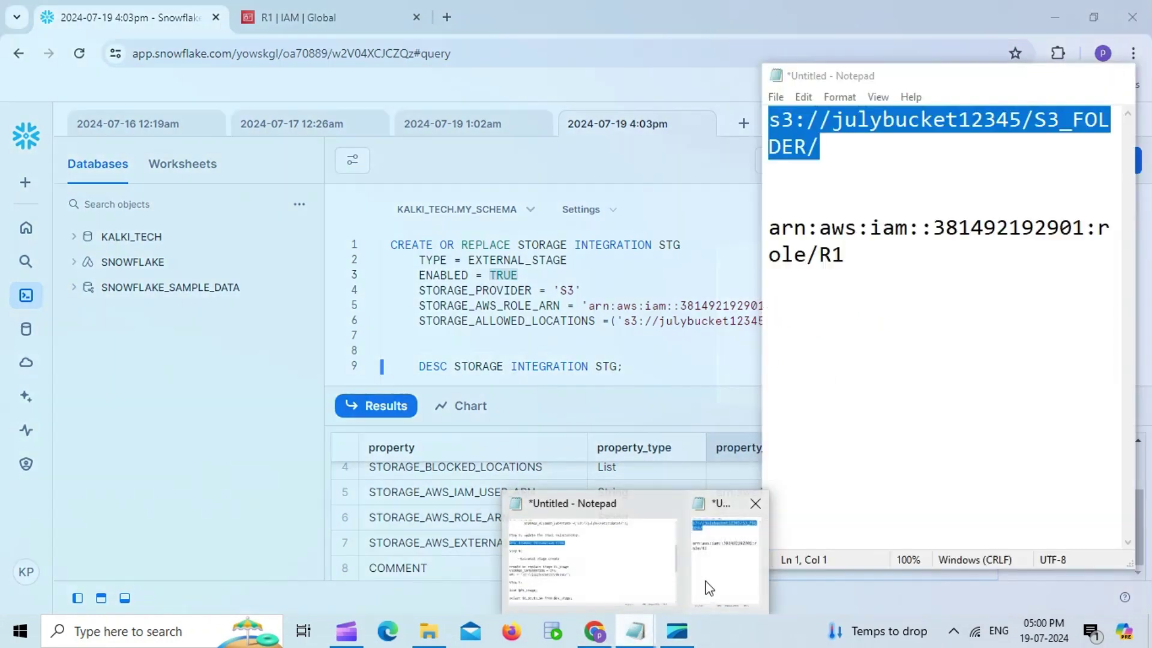
left_click(709, 588)
left_click(835, 411)
key("Return")
key("Return")
key("Return")
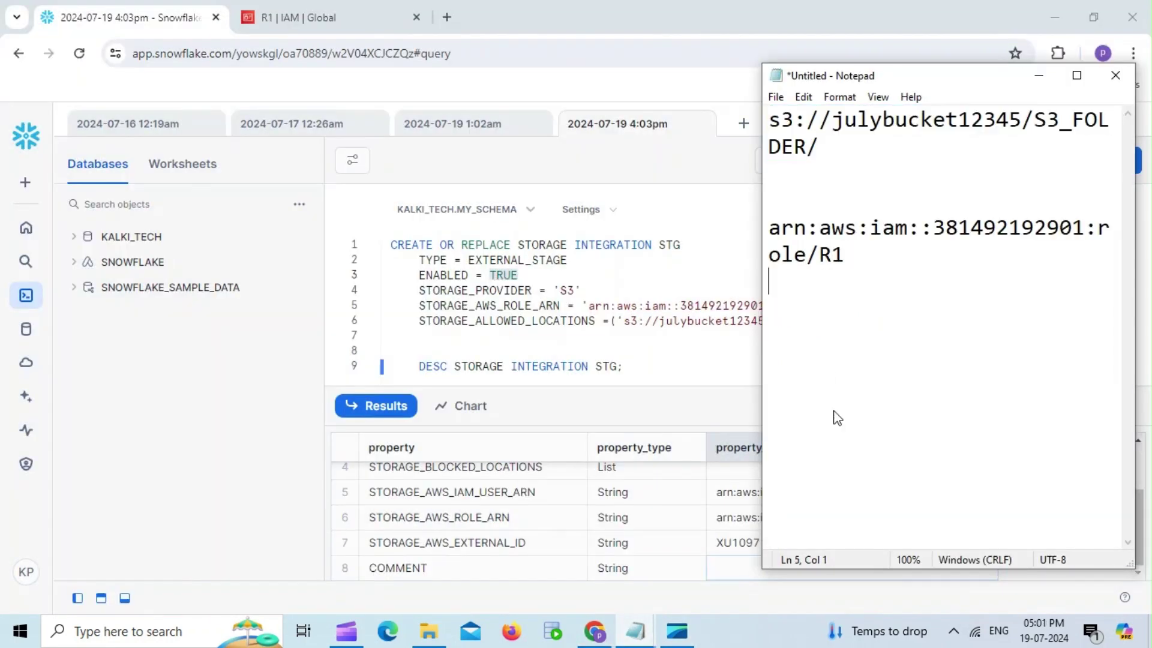
key("ctrl+v")
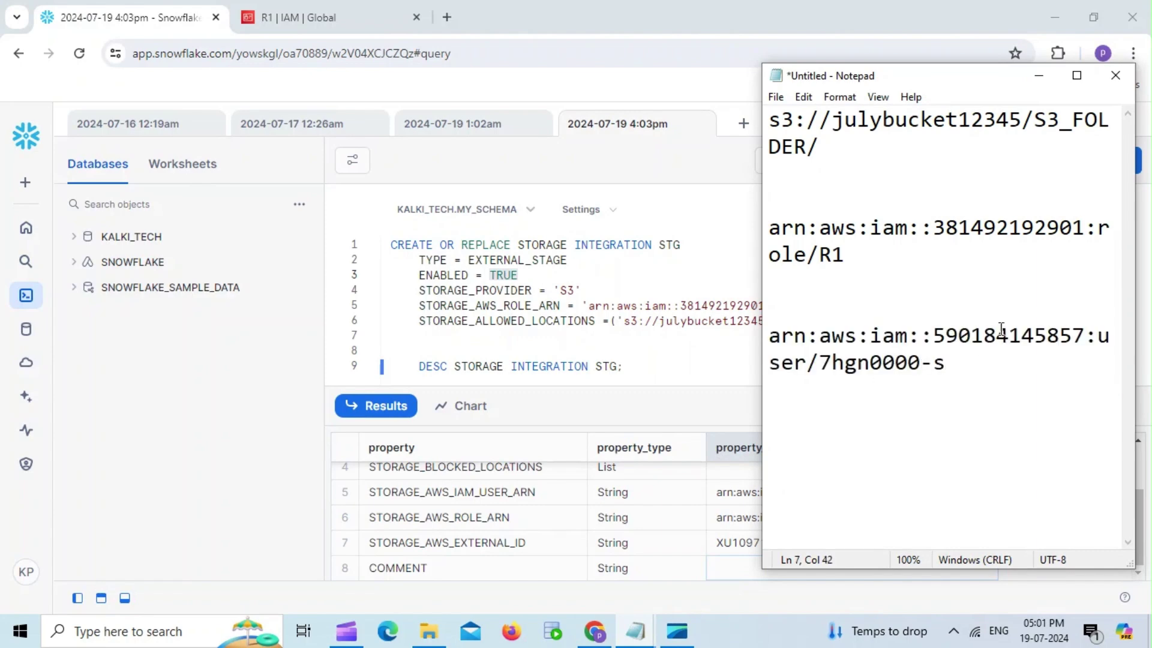
- In the AWS IAM console, replace the AWS principal in role R1's trust policy with the user ARN copied from Notepad and update the policy
left_click_drag(955, 360, 771, 336)
key("ctrl+c")
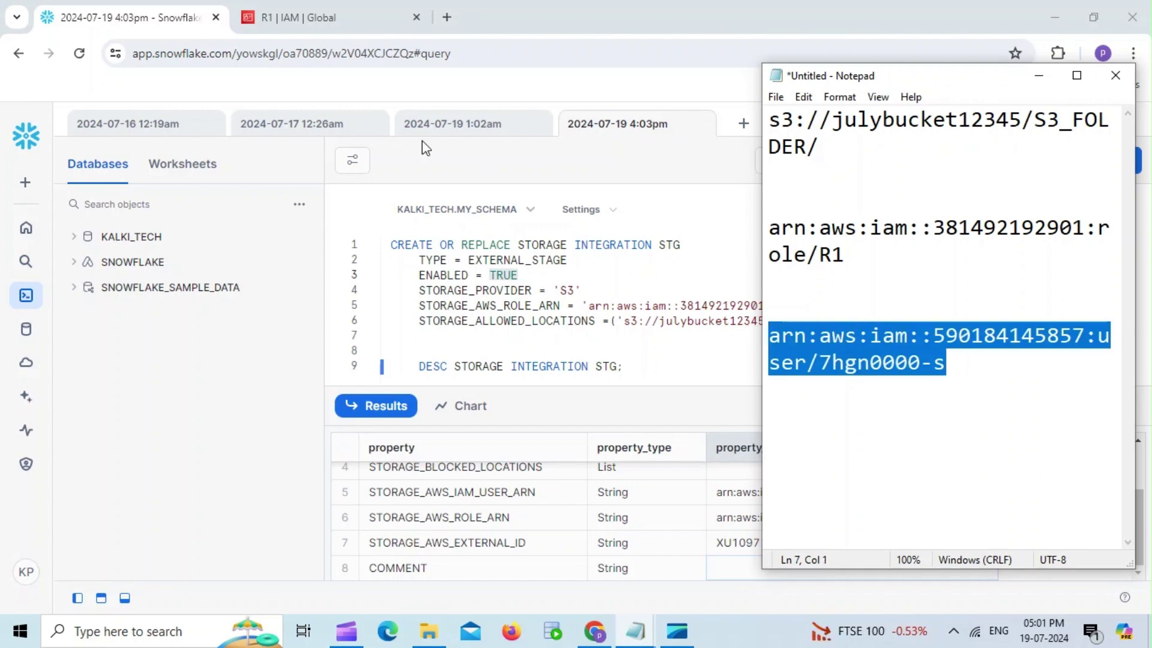
left_click(350, 20)
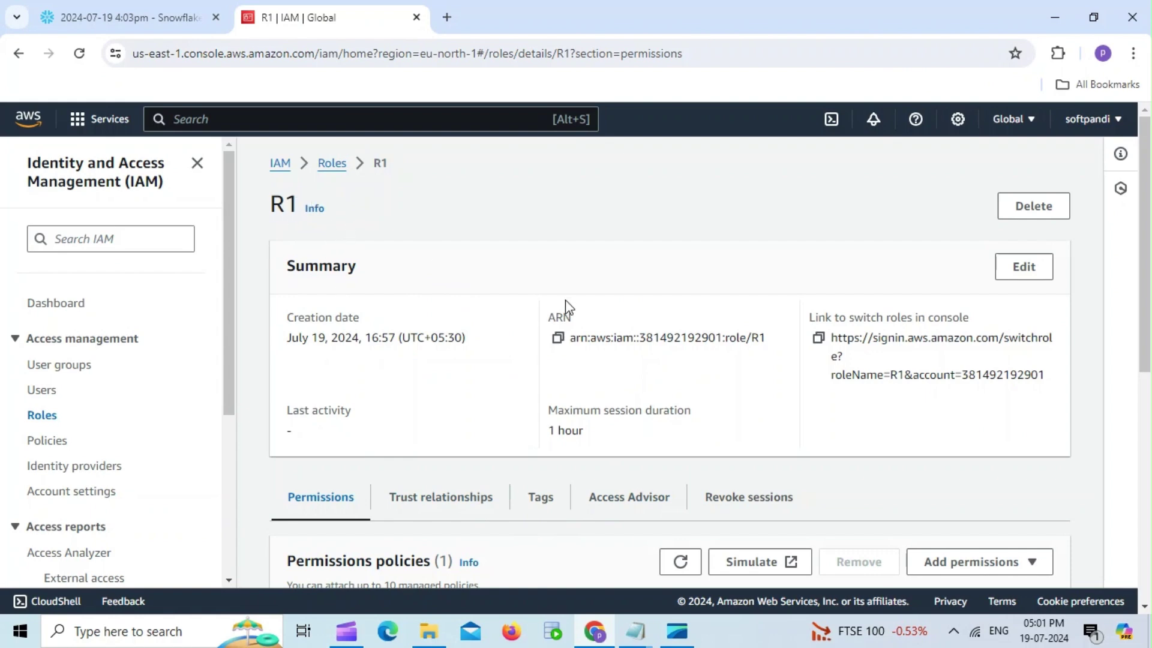
left_click_drag(1148, 293, 1149, 380)
left_click(439, 358)
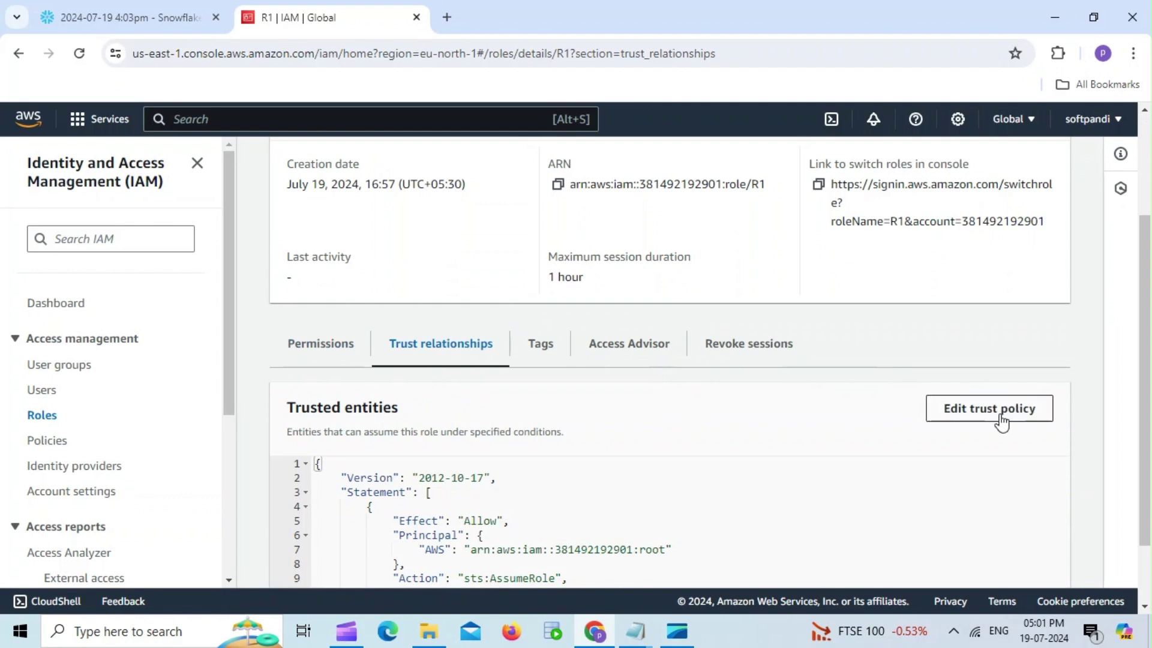
left_click(1001, 420)
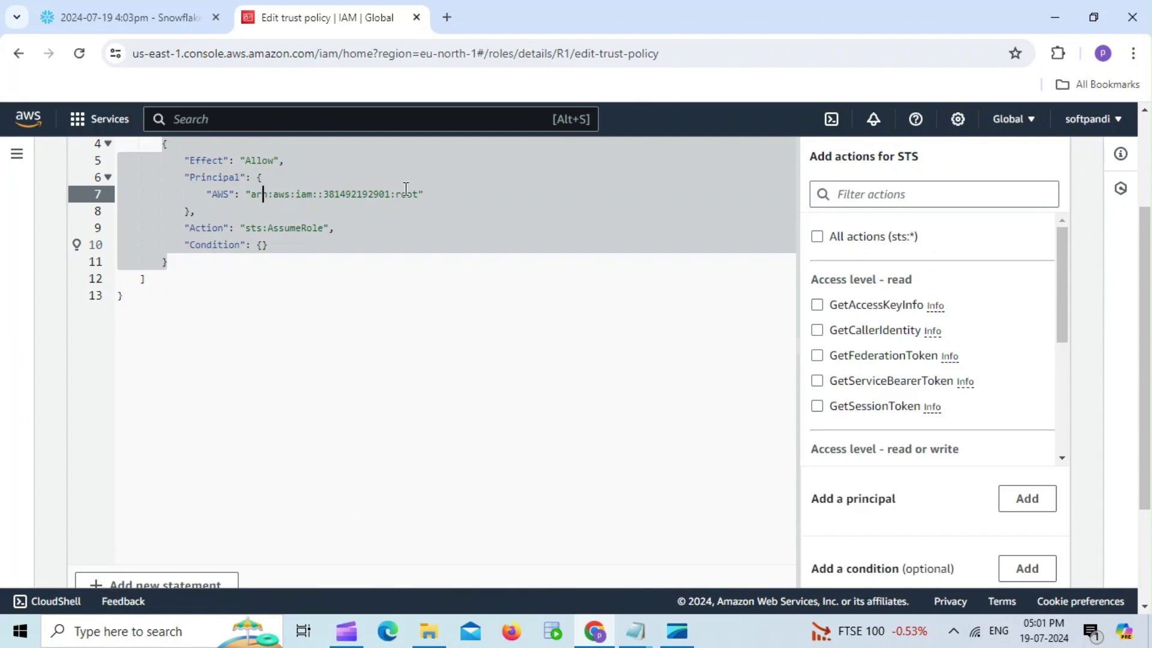
left_click_drag(418, 194, 253, 197)
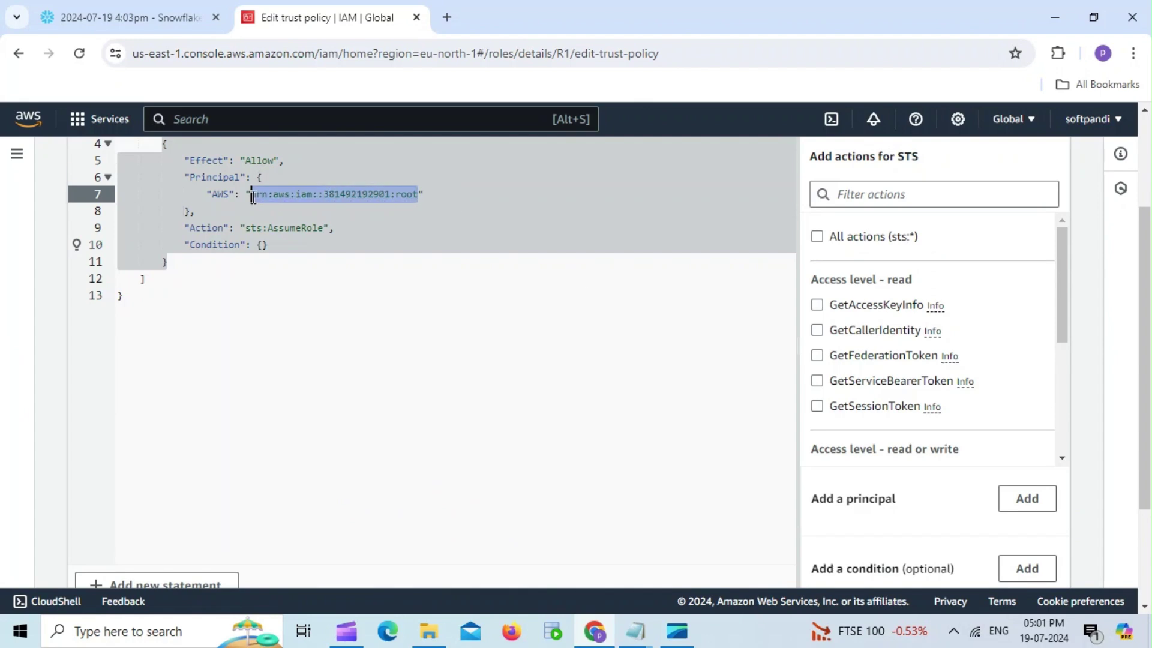
key("ctrl+v")
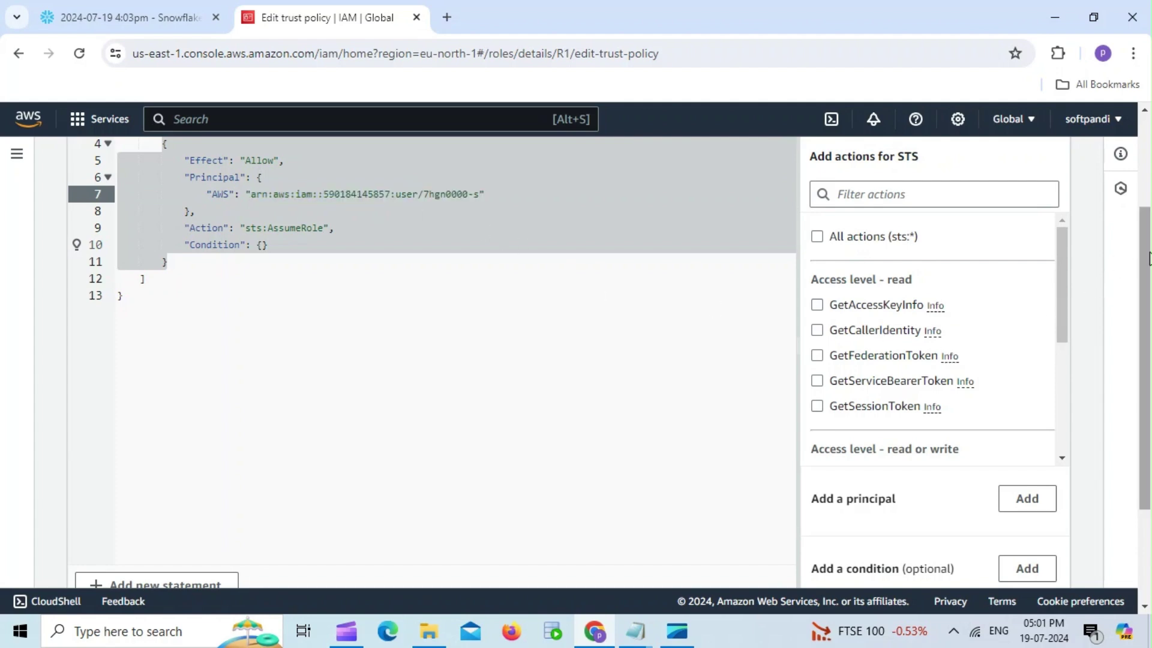
left_click_drag(1149, 258, 1147, 350)
left_click(971, 558)
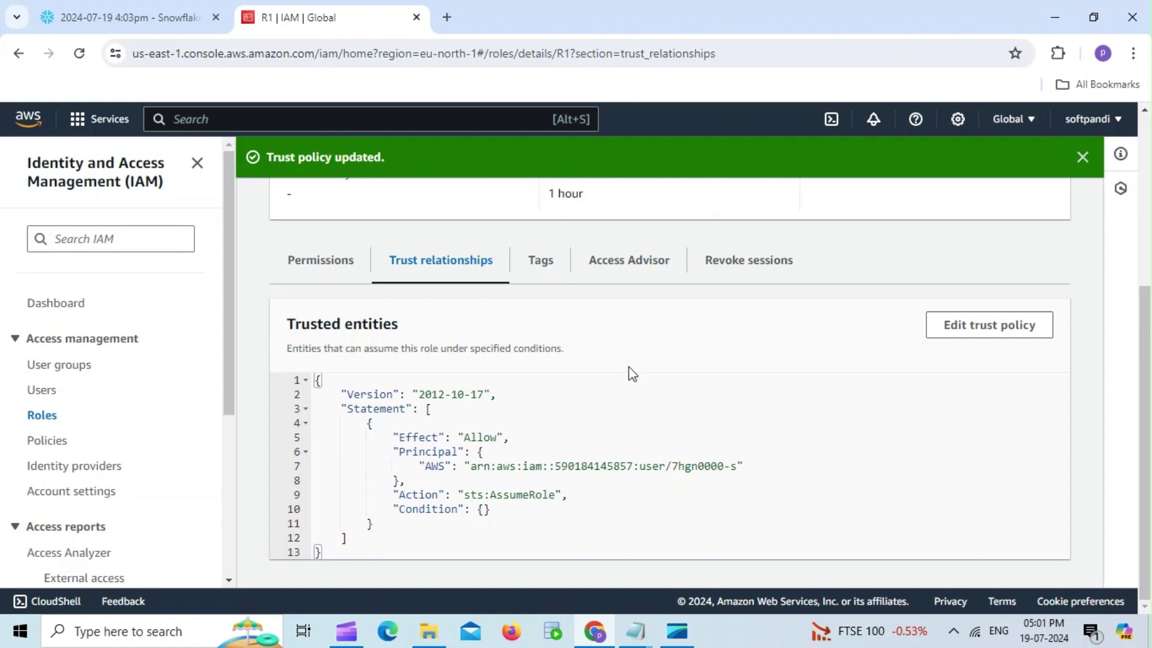
- Copy the three-line create or replace stage Ex_stage statement from Step 4 of the Notepad guide
left_click(647, 632)
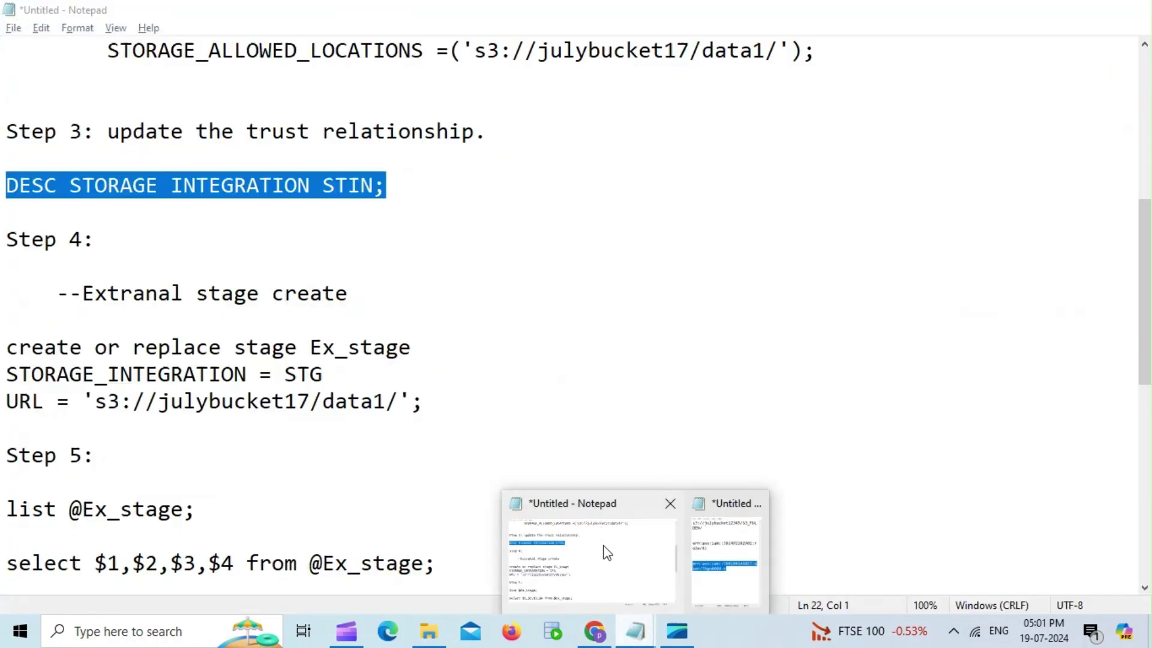
left_click(607, 553)
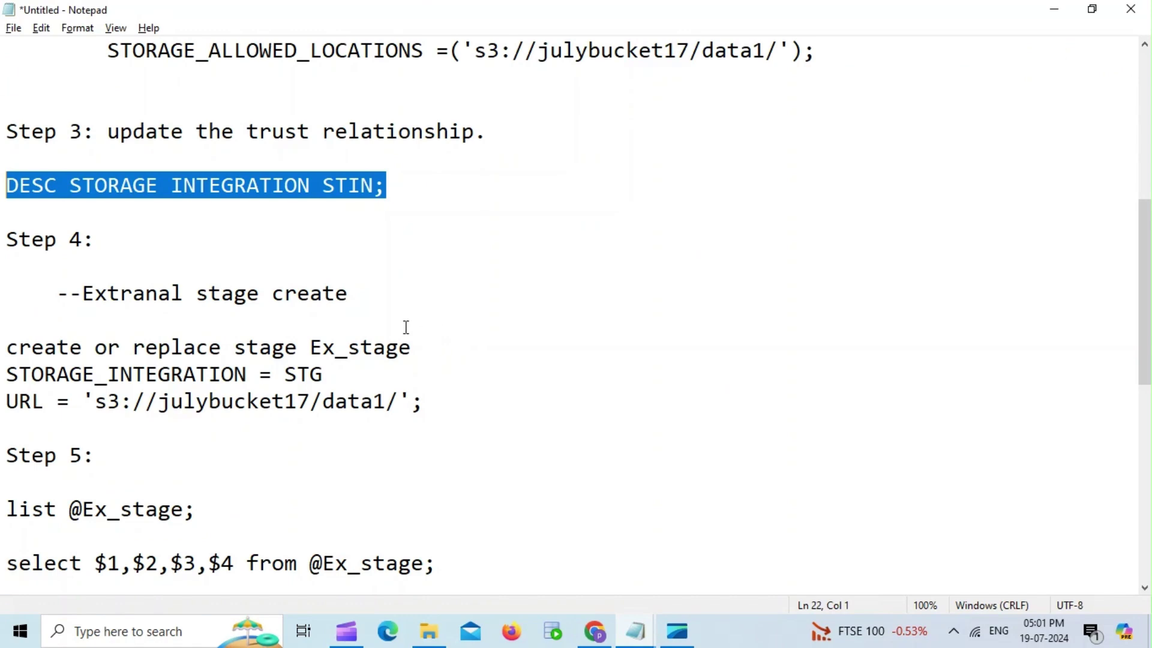
left_click_drag(433, 401, 2, 340)
key("ctrl+c")
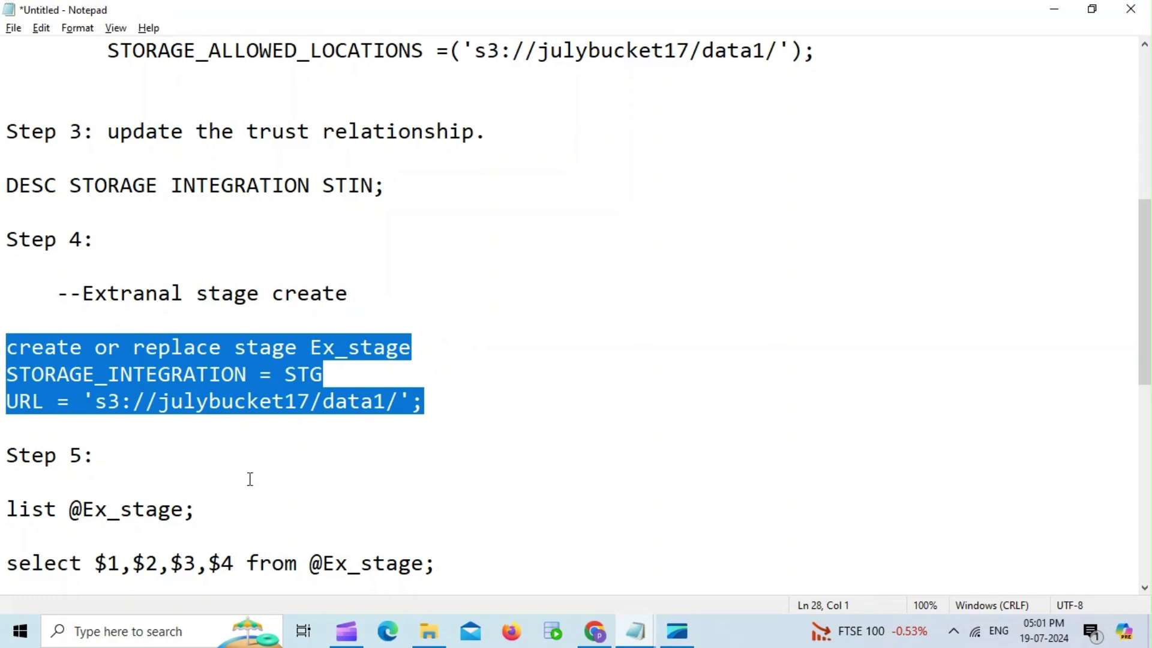
- Paste the stage statement below the DESC statement in the Snowflake worksheet, remove its first line's indentation and hide the results
left_click(603, 634)
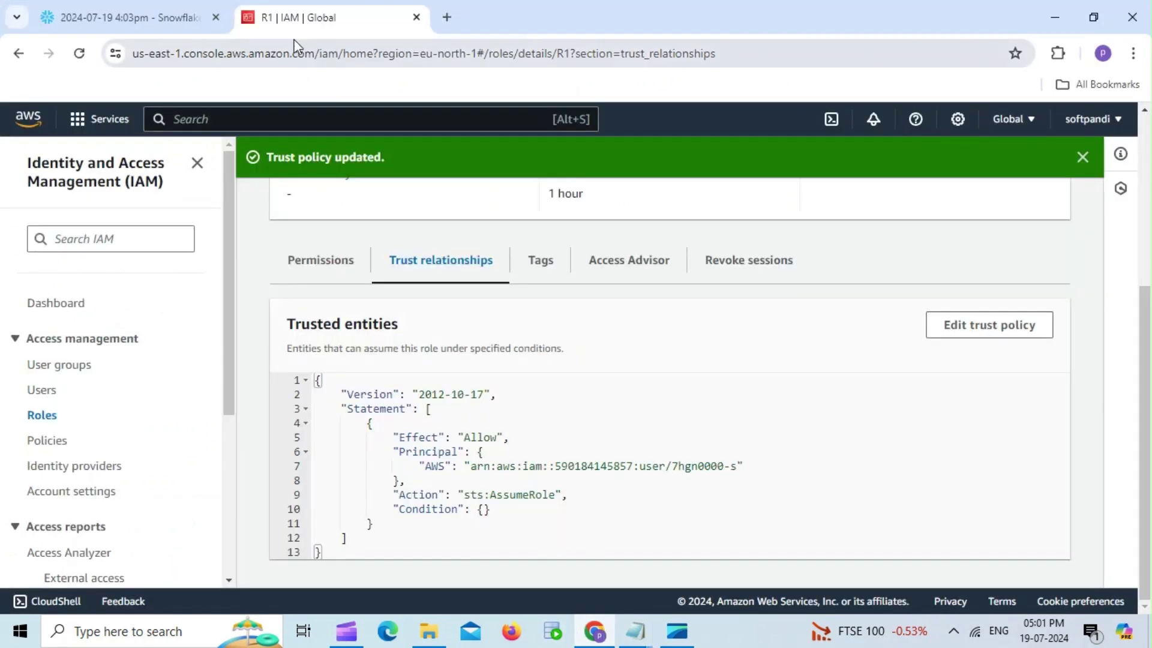
left_click(186, 17)
left_click(640, 366)
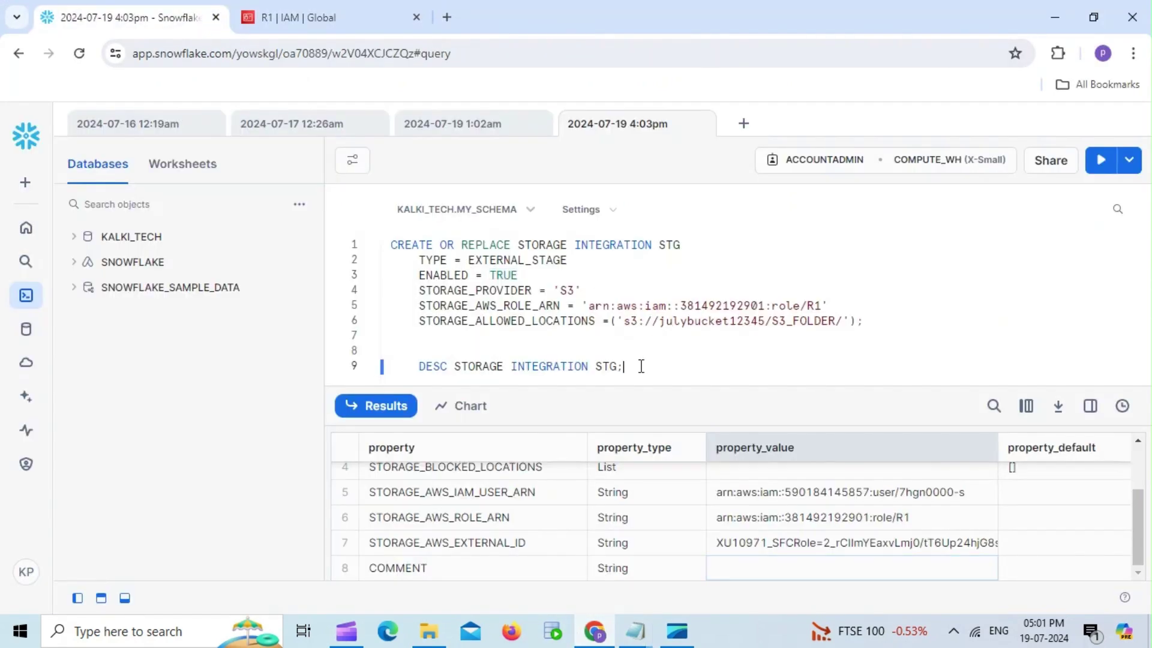
key("Return")
key("Return")
key("Return")
key("ctrl+v")
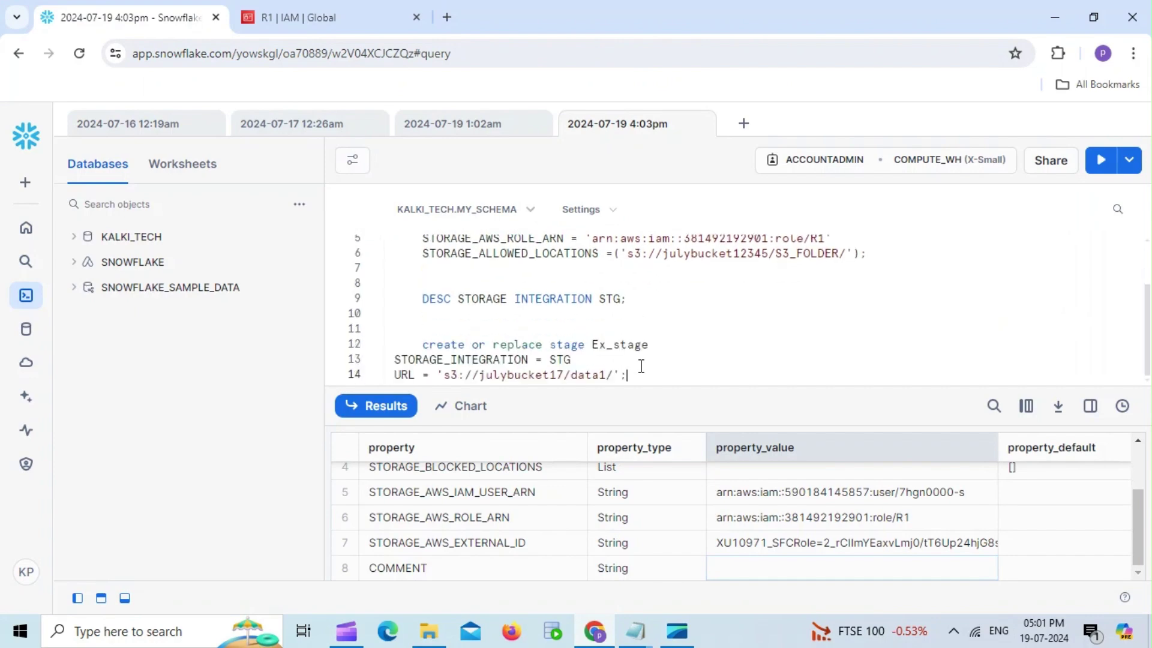
left_click(422, 343)
key("BackSpace")
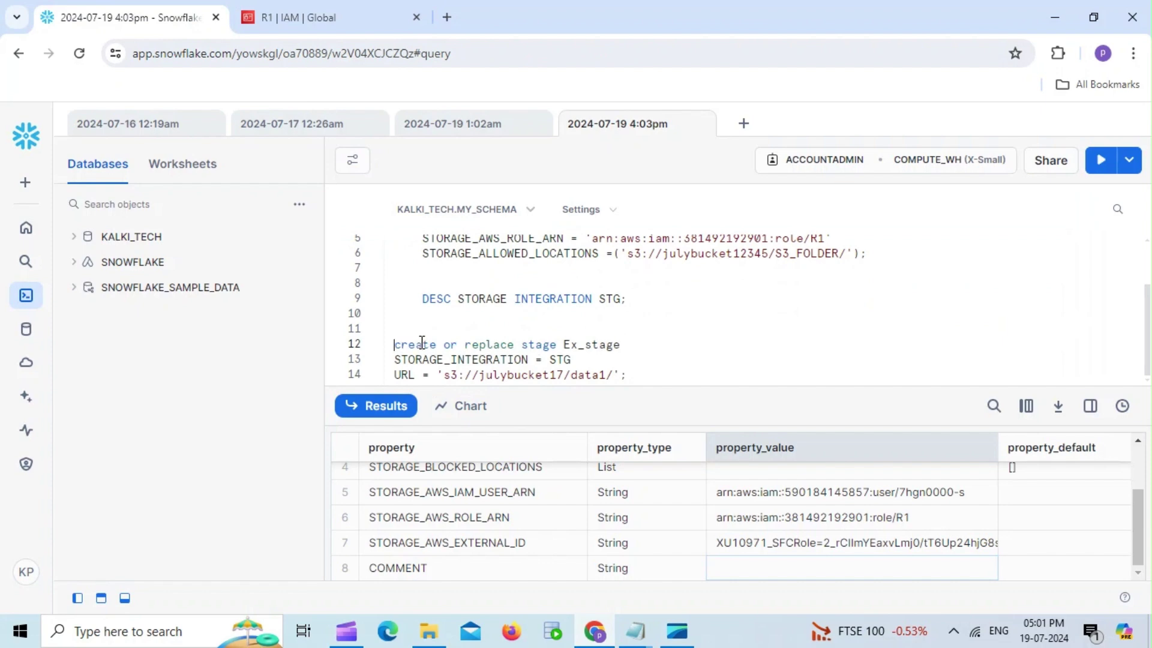
left_click(384, 406)
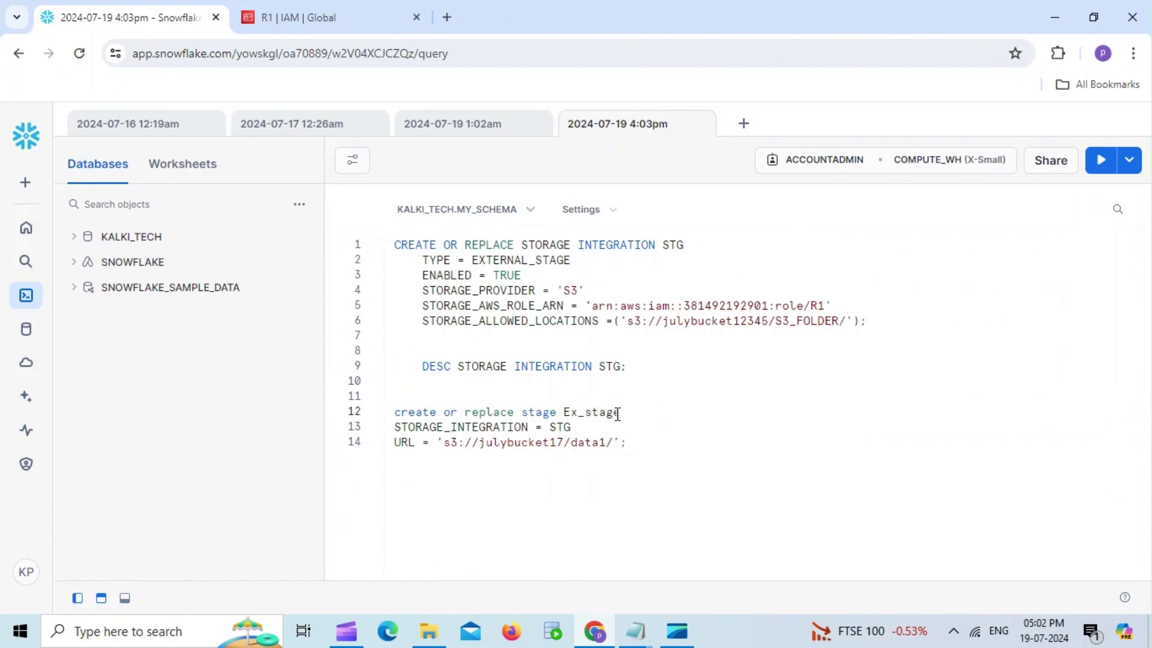
- Check the stage's integration name, and set its URL to s3://julybucket12345/S3_FOLDER/, copied from STORAGE_ALLOWED_LOCATIONS
double_click(433, 427)
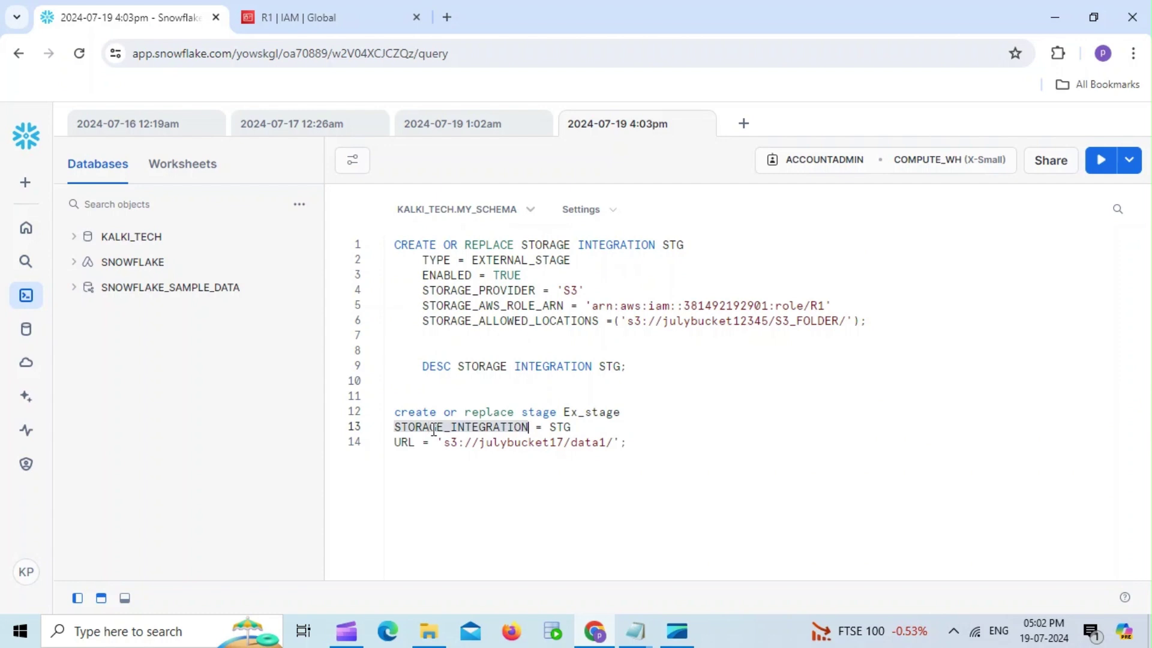
double_click(622, 249)
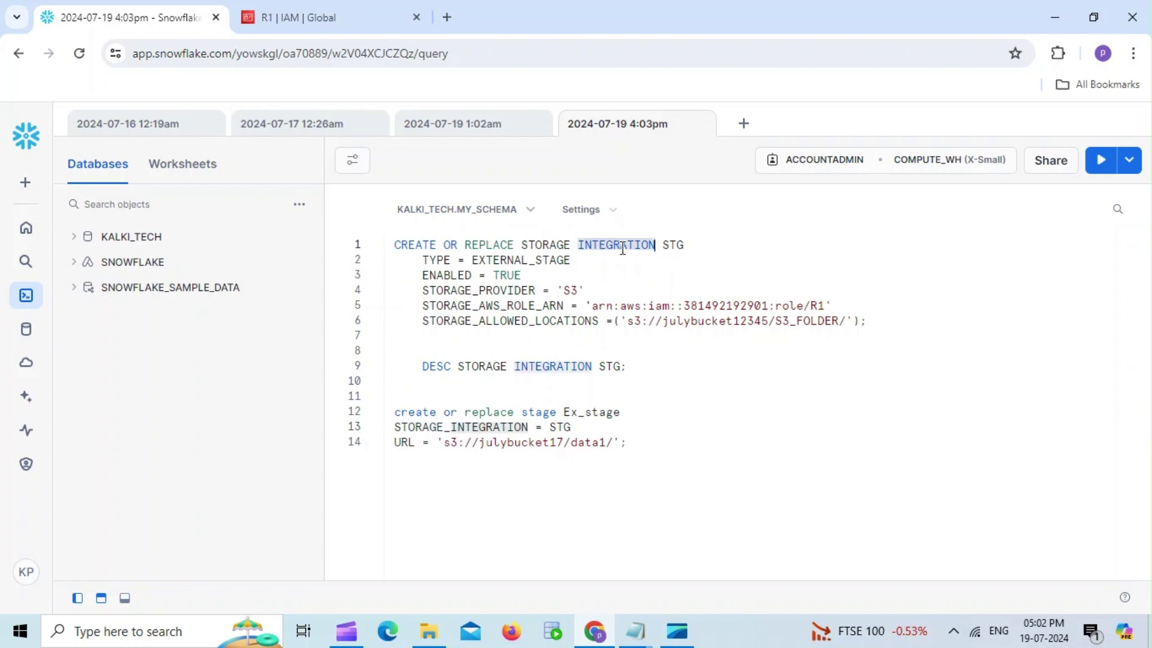
left_click(566, 428)
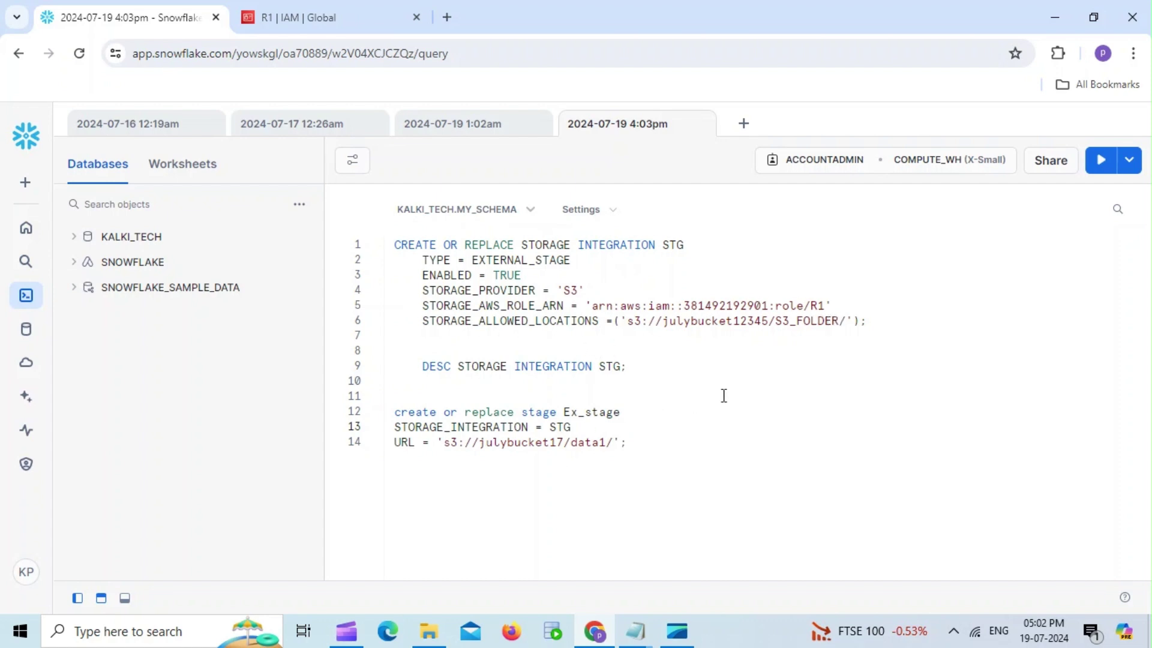
left_click_drag(846, 322, 626, 326)
key("ctrl+c")
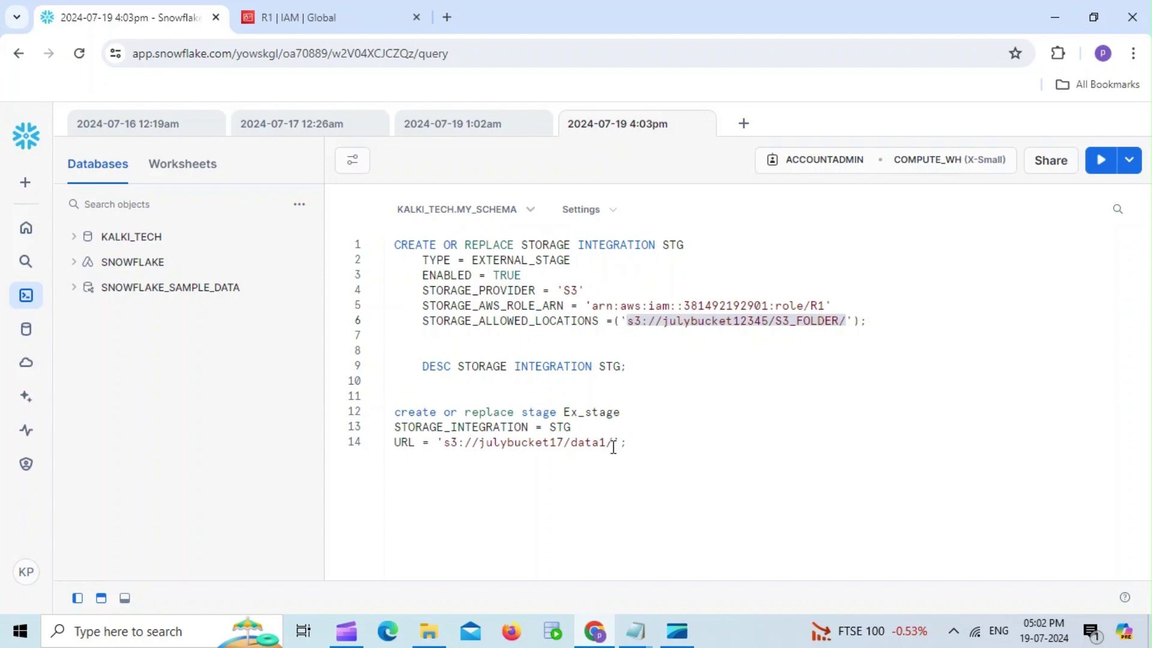
left_click_drag(612, 442, 446, 445)
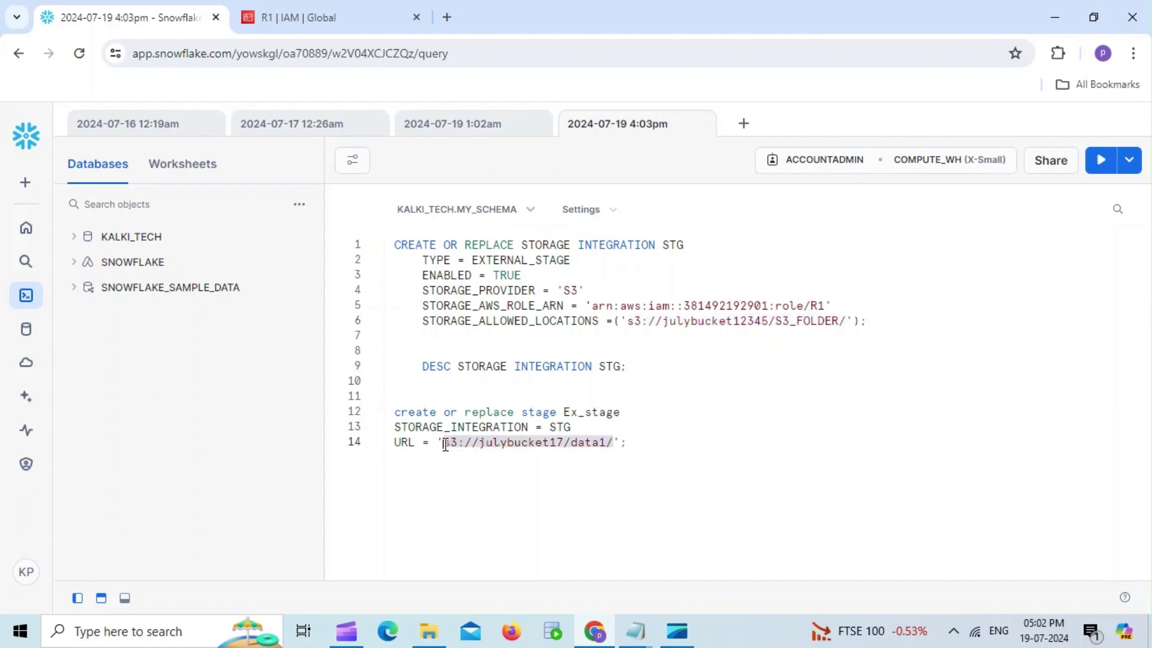
key("ctrl+v")
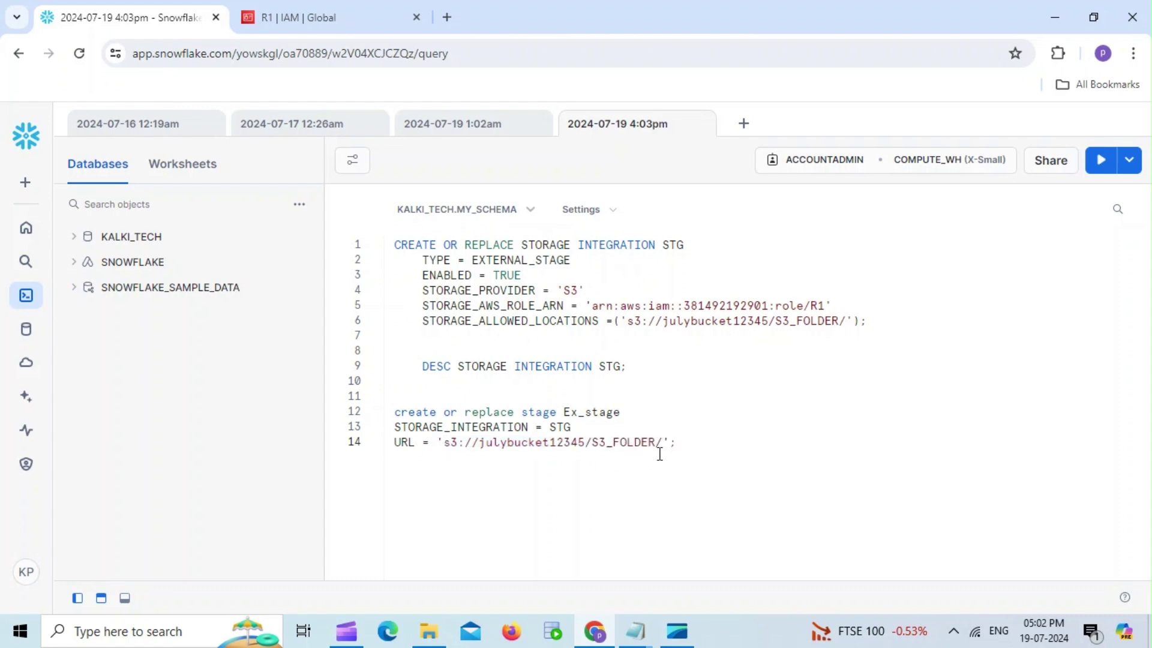
- Run the whole create or replace stage Ex_stage statement and hide the results
left_click_drag(686, 442, 352, 411)
key("ctrl+Return")
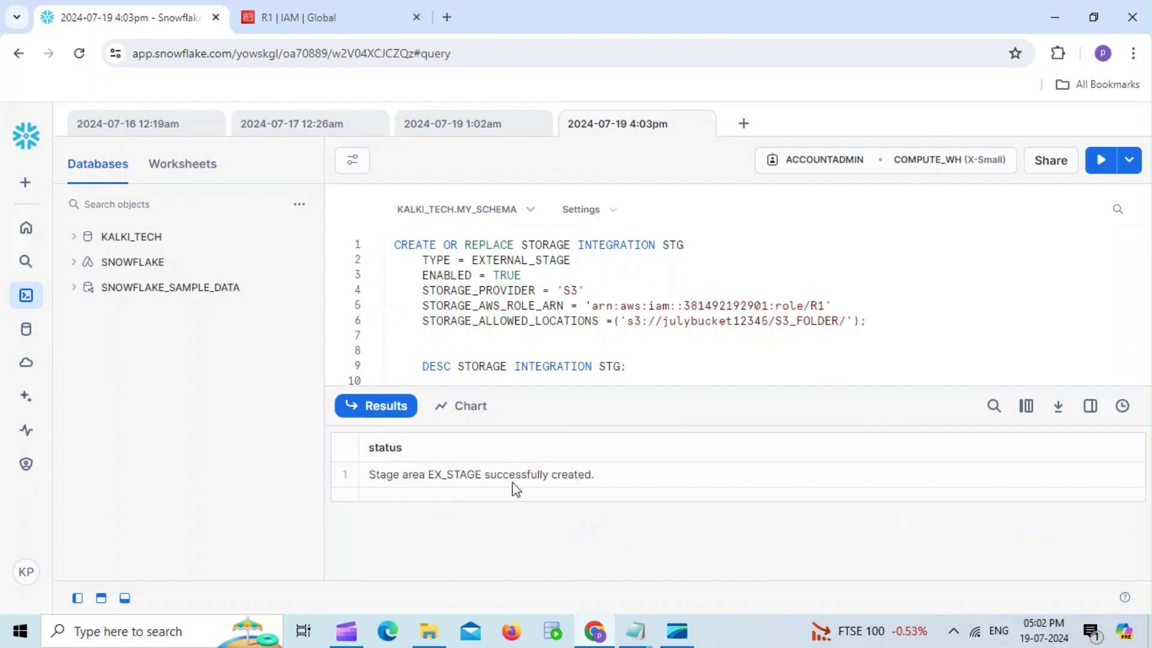
left_click(372, 409)
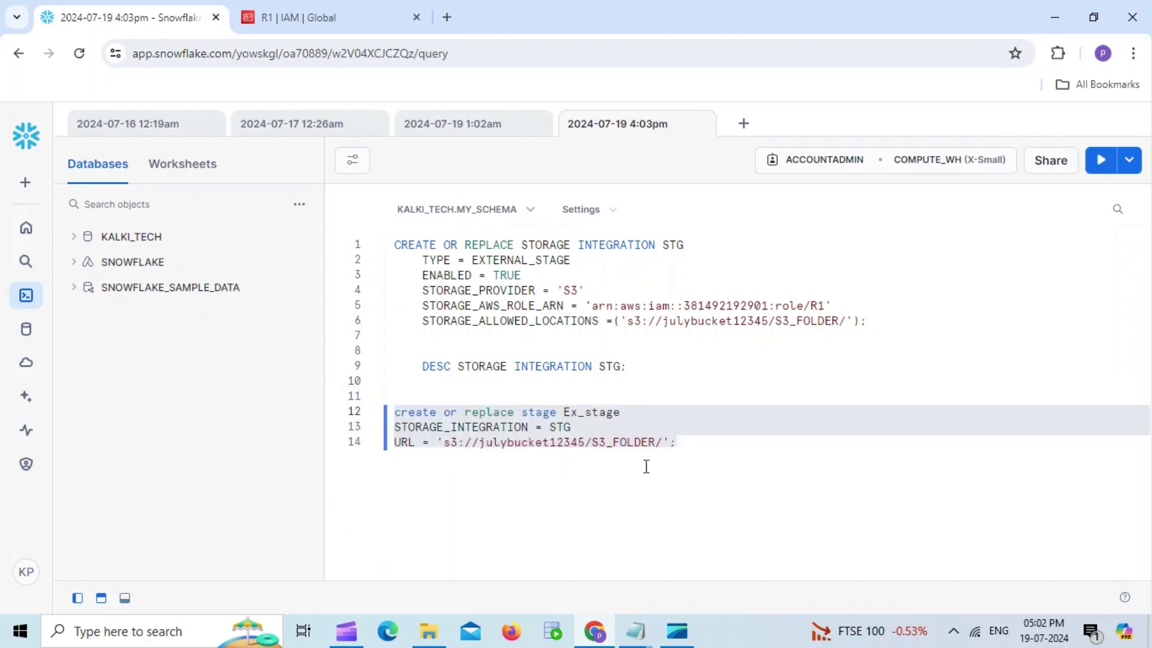
left_click(706, 435)
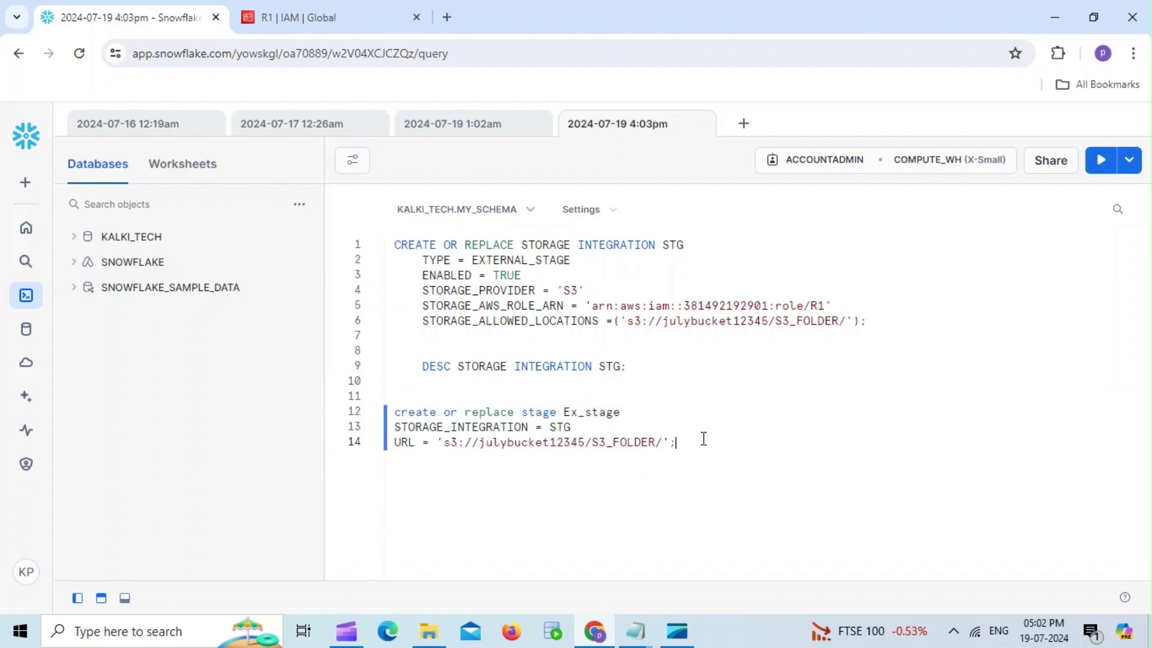
key("Return")
key("Return")
key("Return")
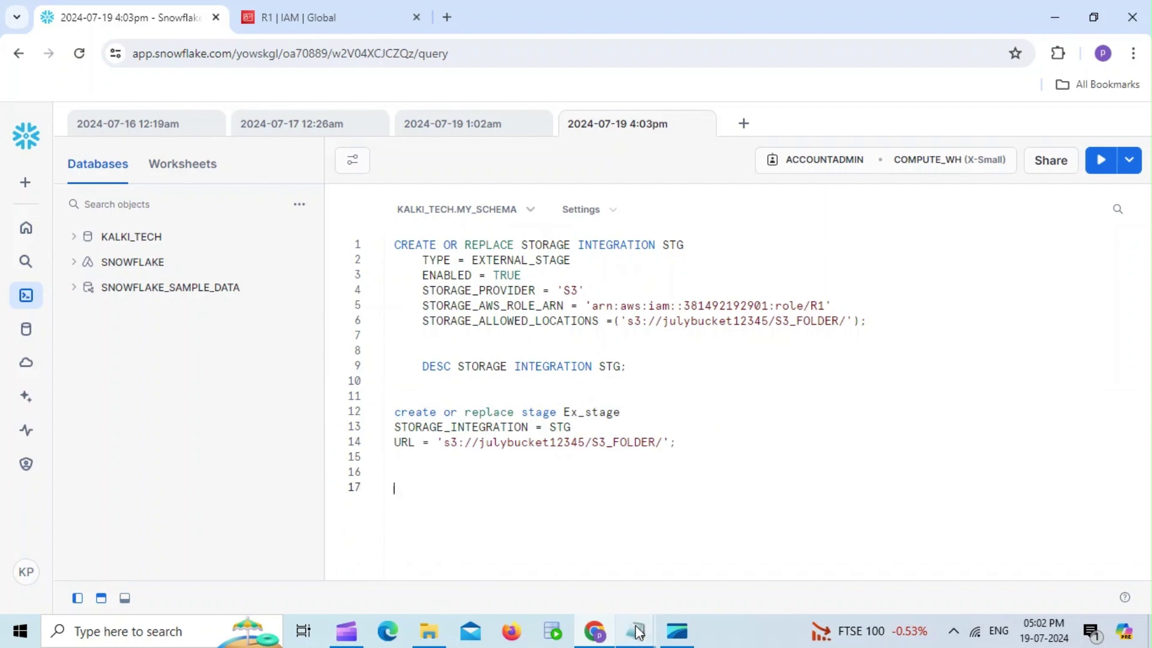
mouse_move(639, 632)
left_click(612, 576)
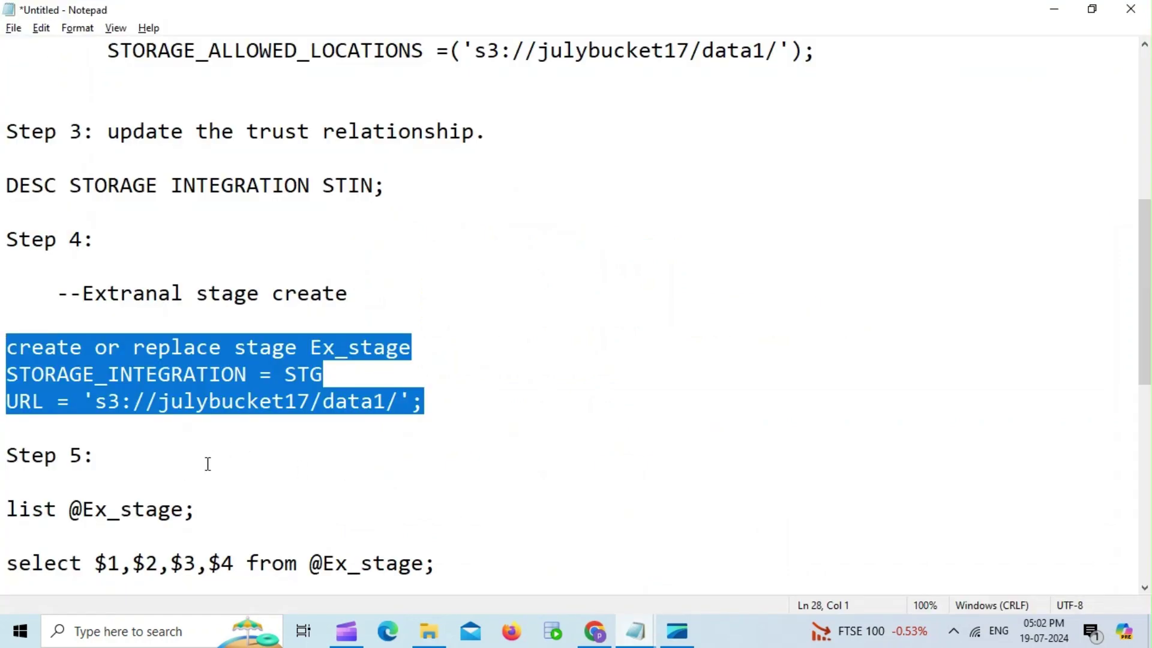
left_click_drag(442, 563, 3, 506)
key("ctrl+c")
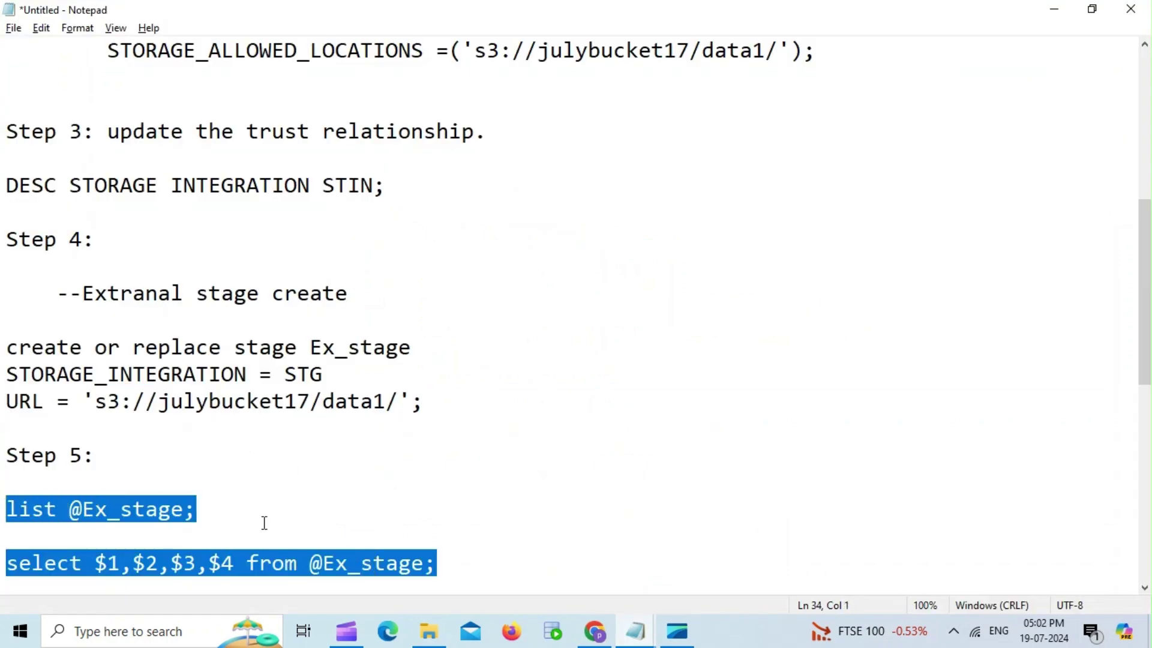
left_click(609, 634)
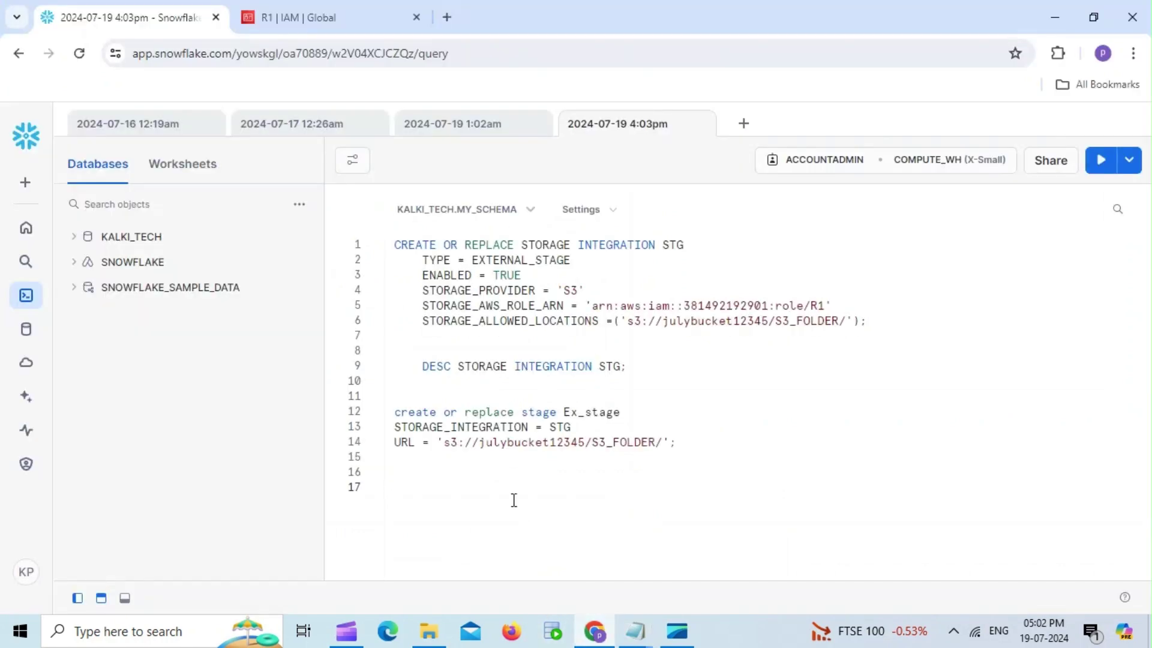
key("ctrl+v")
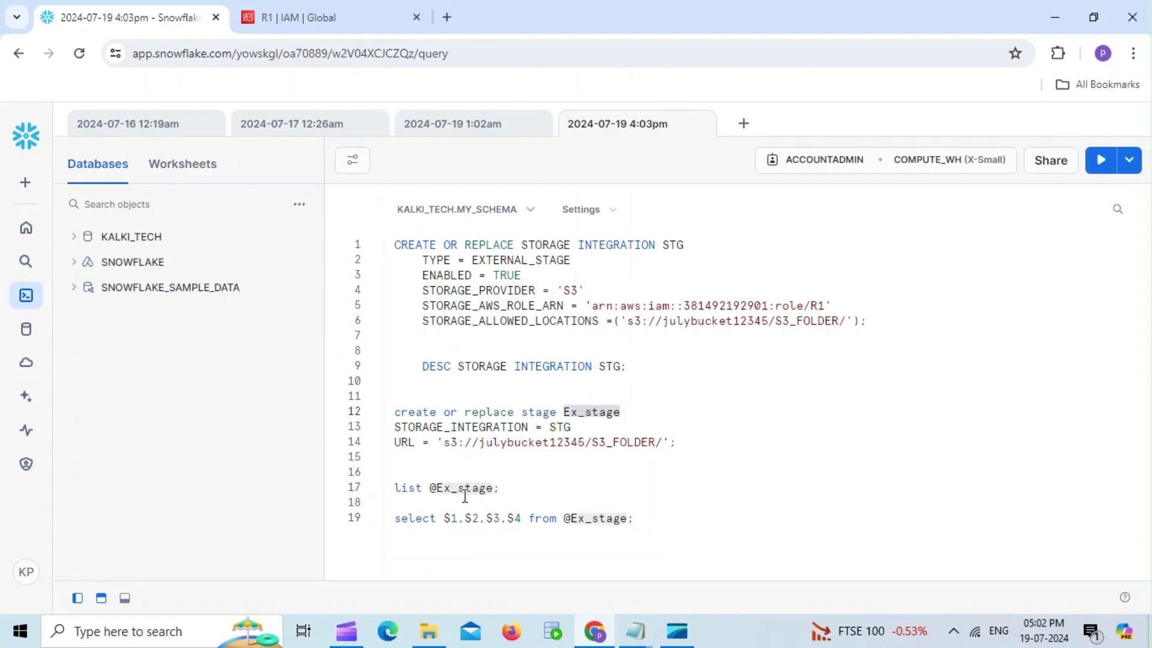
key("ctrl+Return")
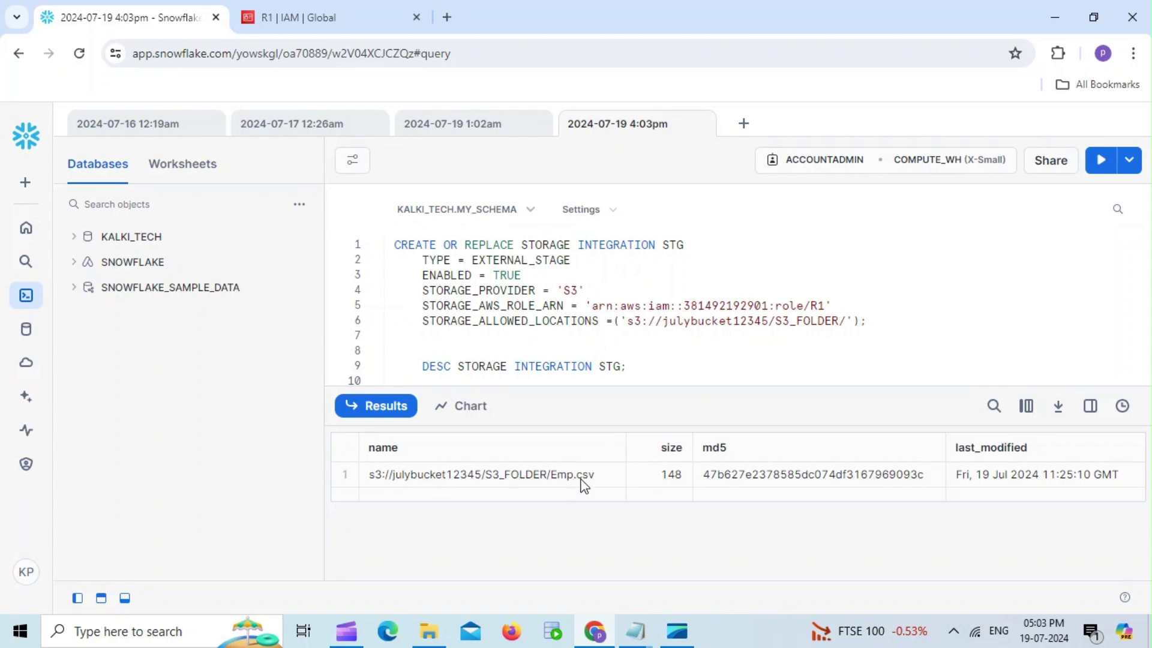
left_click(396, 413)
left_click(396, 412)
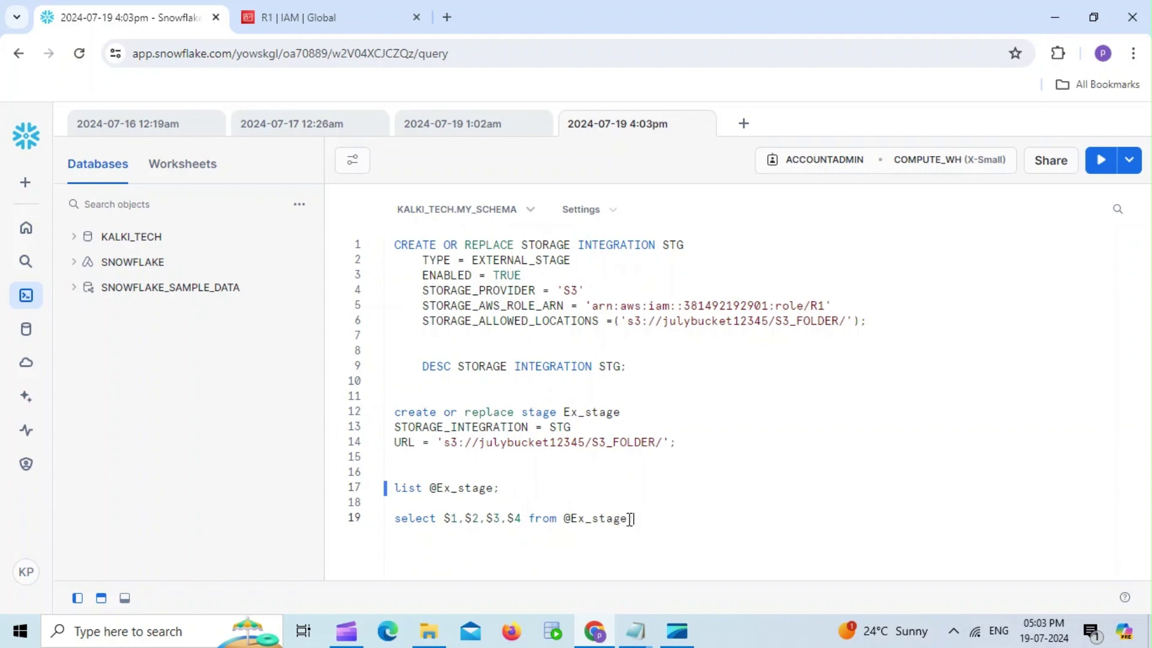
left_click_drag(633, 518, 369, 524)
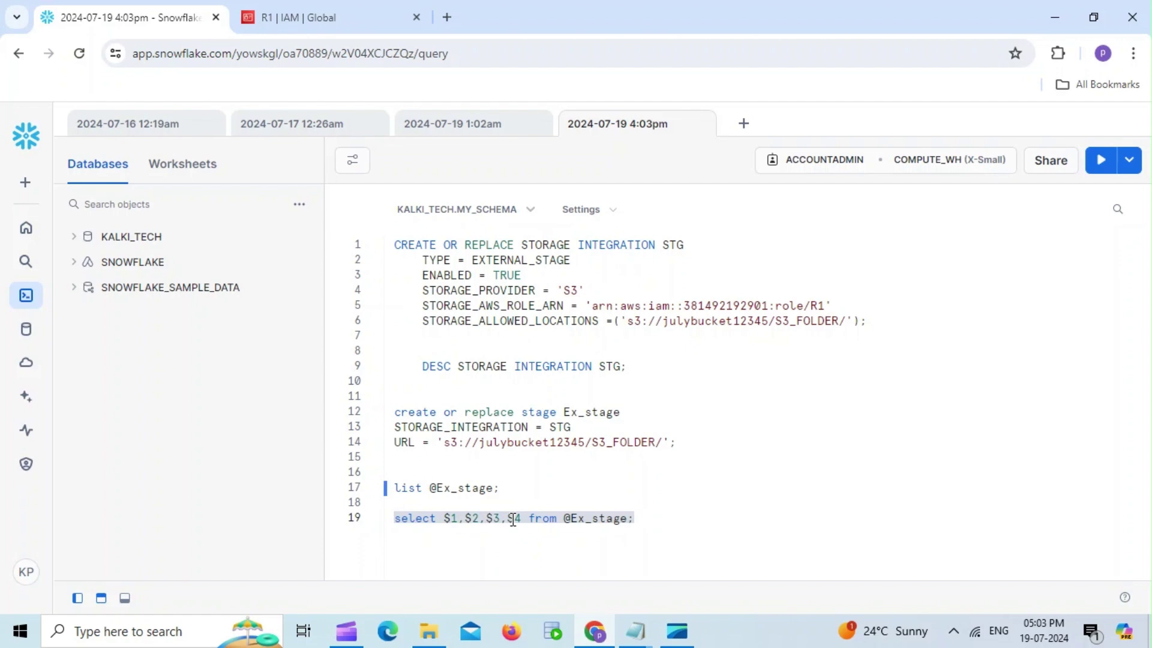
left_click(640, 524)
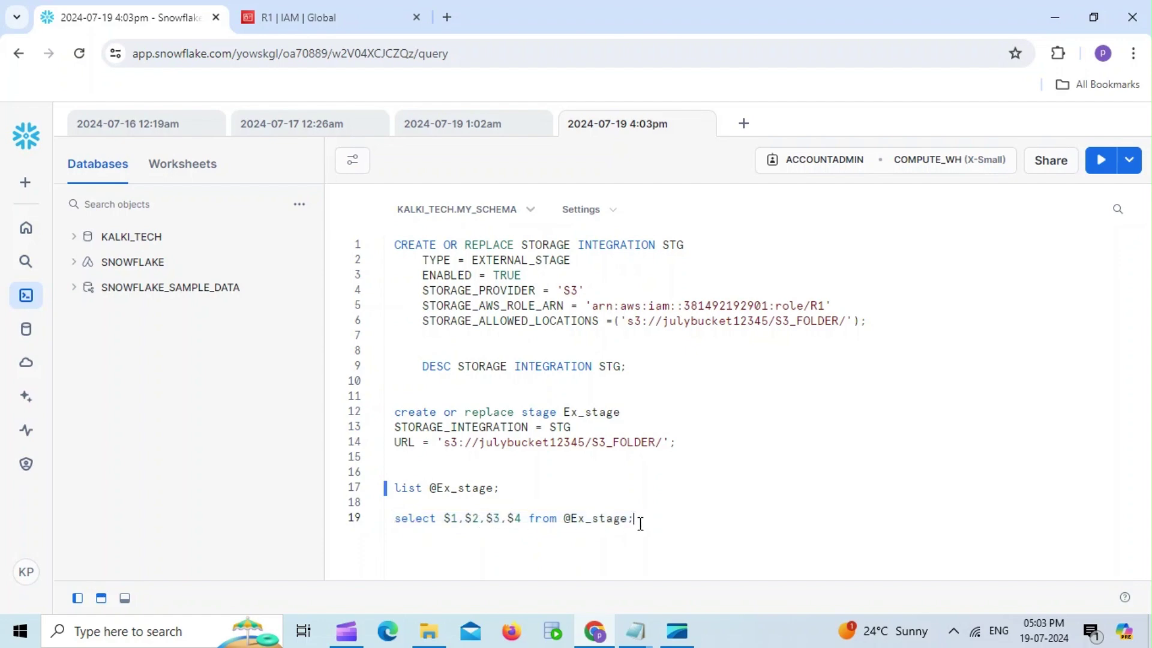
key("ctrl+Return")
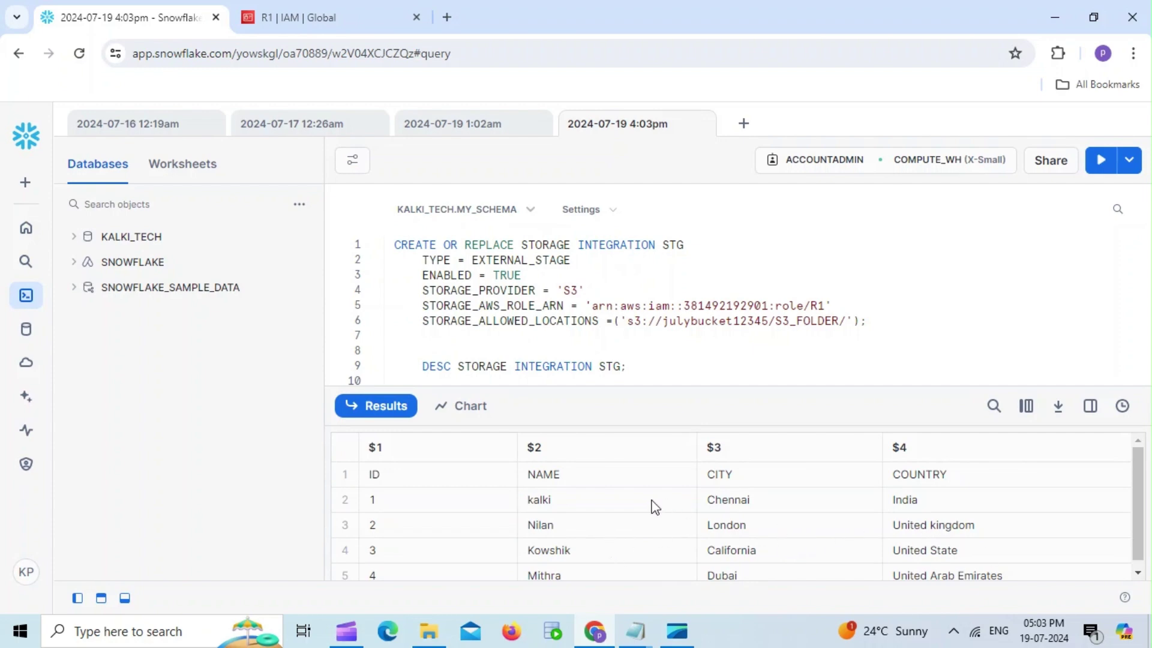
left_click(379, 417)
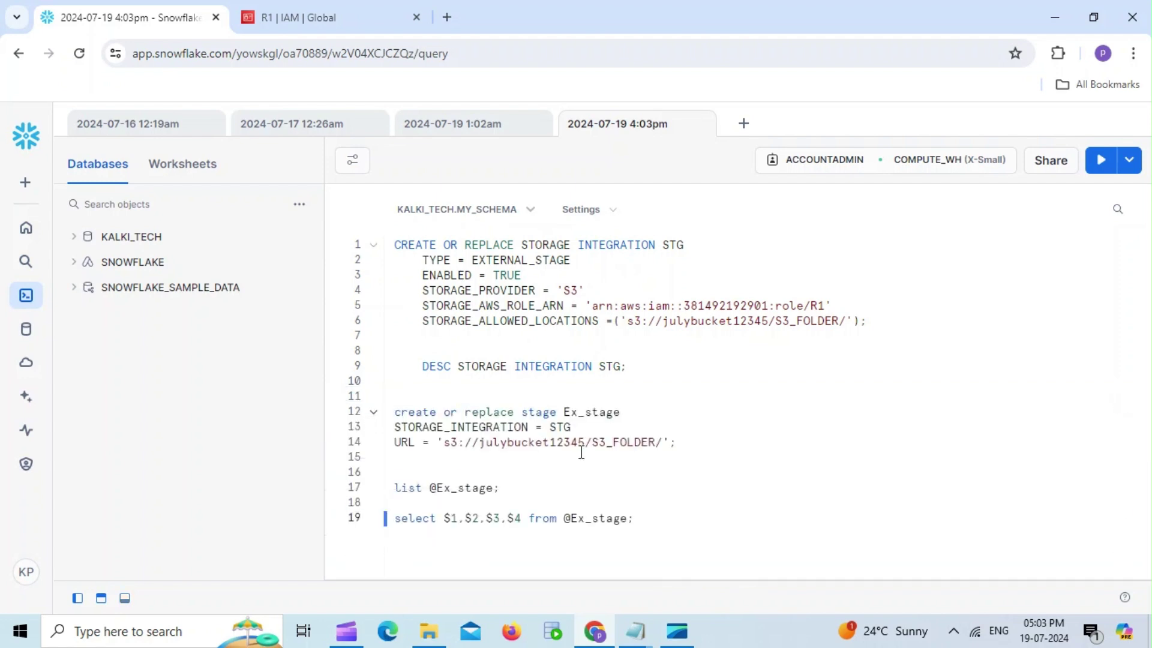
key("Return")
key("Return")
key("Return")
key("Return")
key("Return")
key("Return")
key("Return")
key("Return")
key("Return")
key("Return")
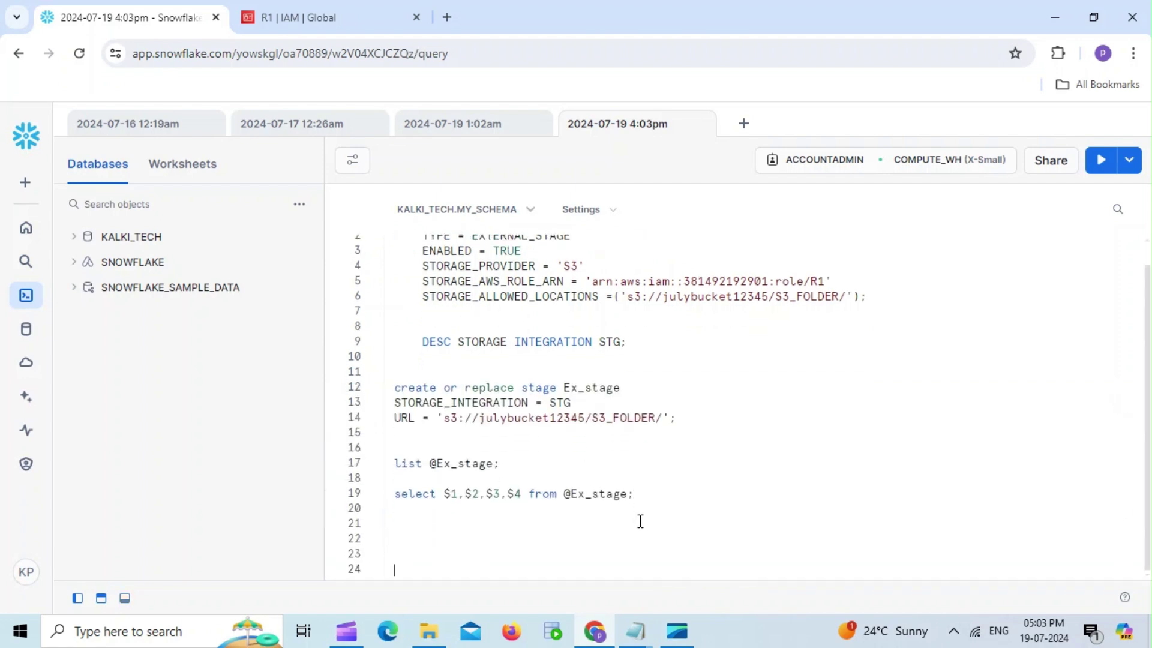
key("Return")
key("Return")
key("Return")
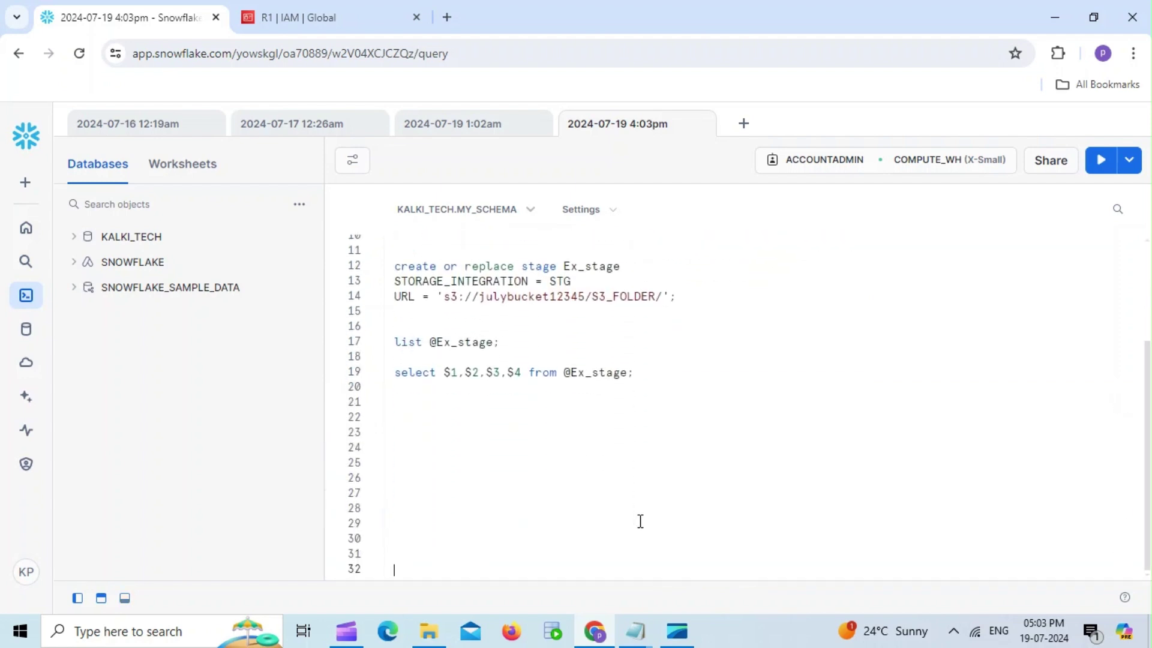
key("Return")
left_click_drag(648, 374, 384, 385)
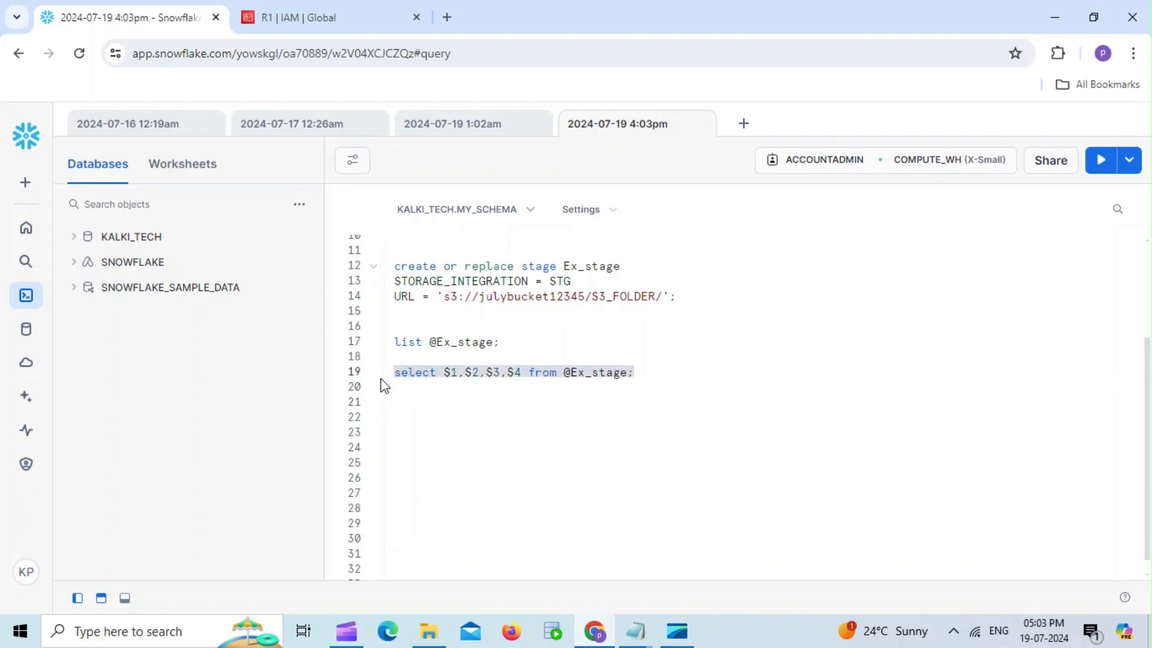
key("ctrl+Return")
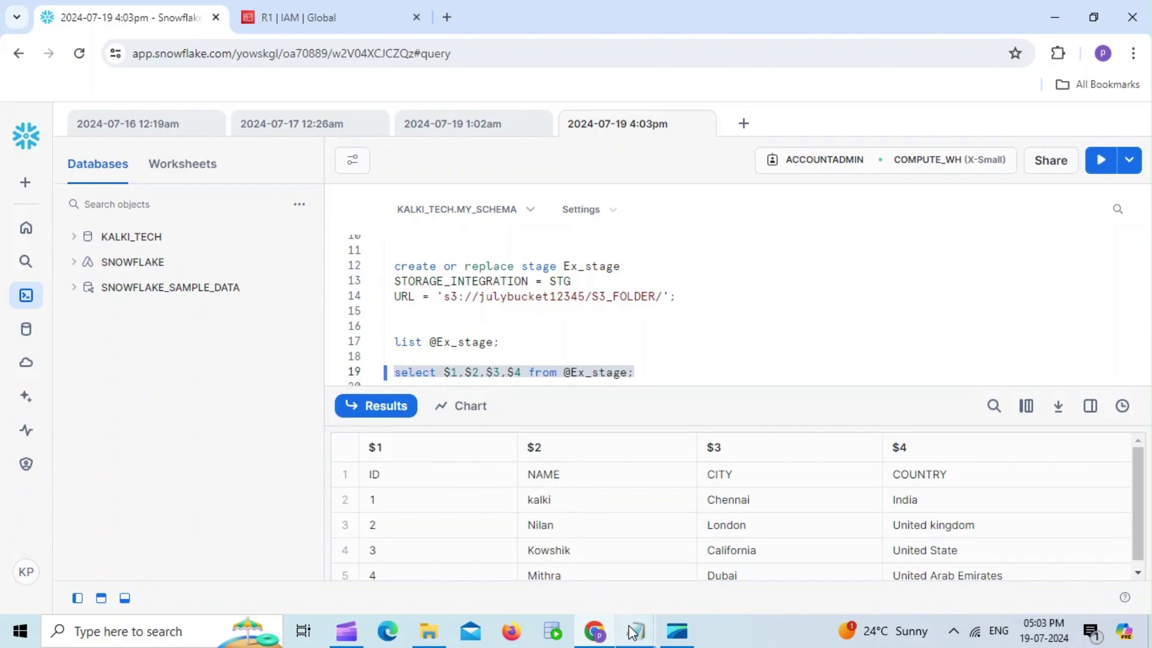
- Switch to Notepad and copy the create table emp_details and select * from emp_details statements from Step 6 of the guide
mouse_move(633, 631)
left_click(589, 558)
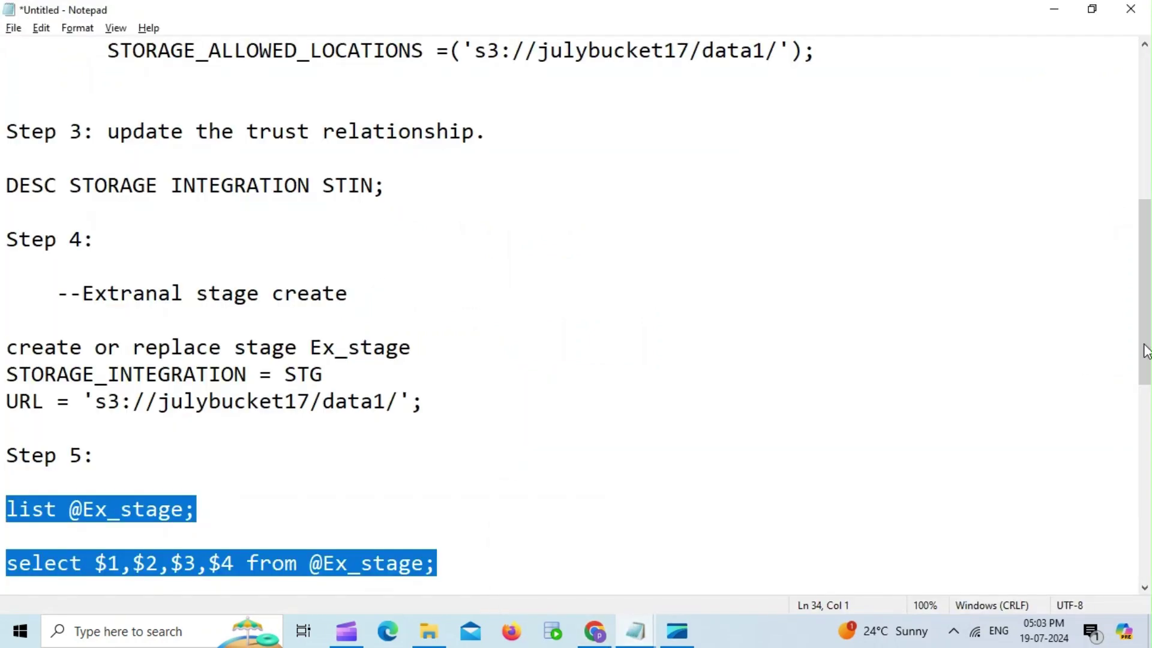
left_click_drag(1146, 351, 1146, 492)
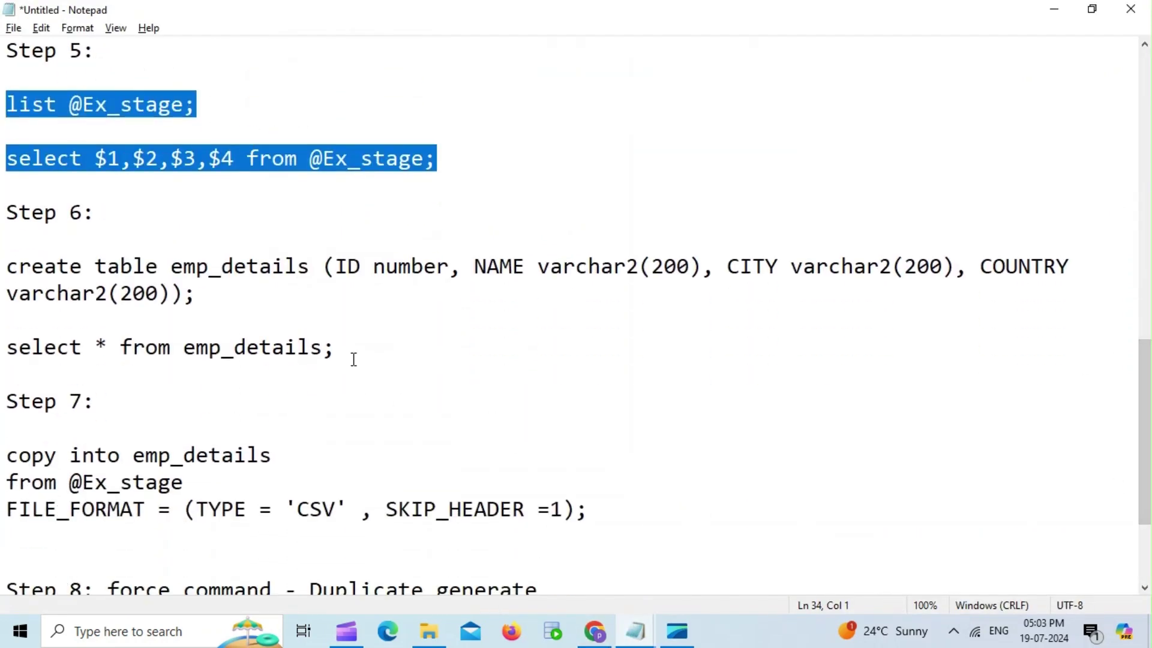
left_click_drag(354, 359, 3, 266)
key("ctrl+c")
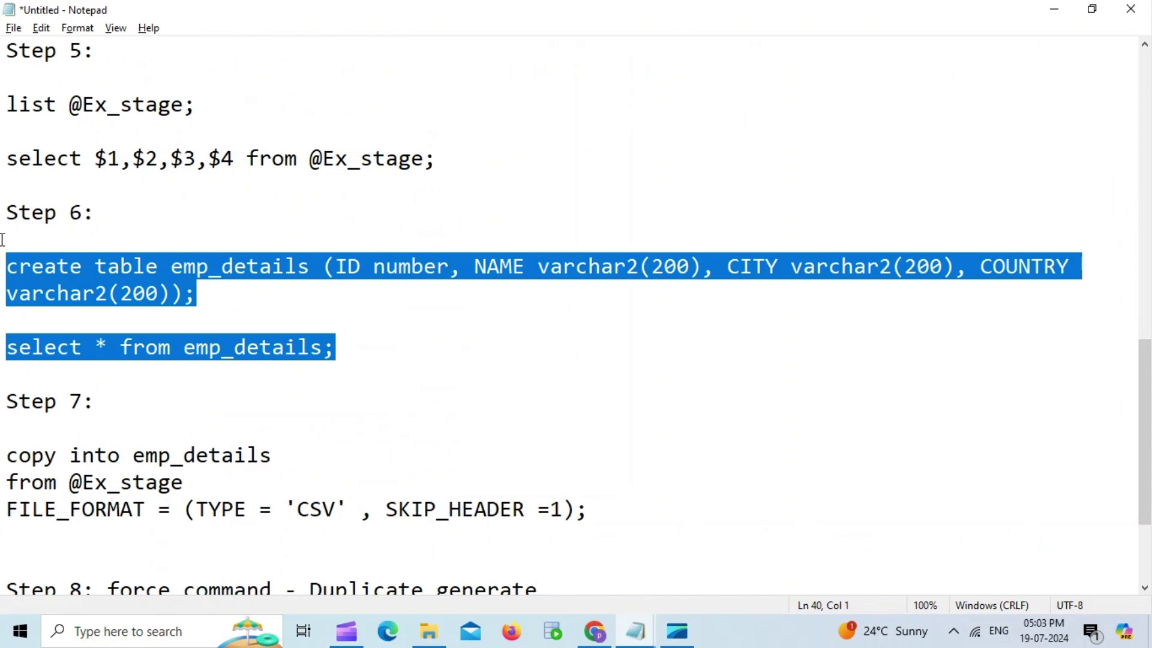
left_click(596, 637)
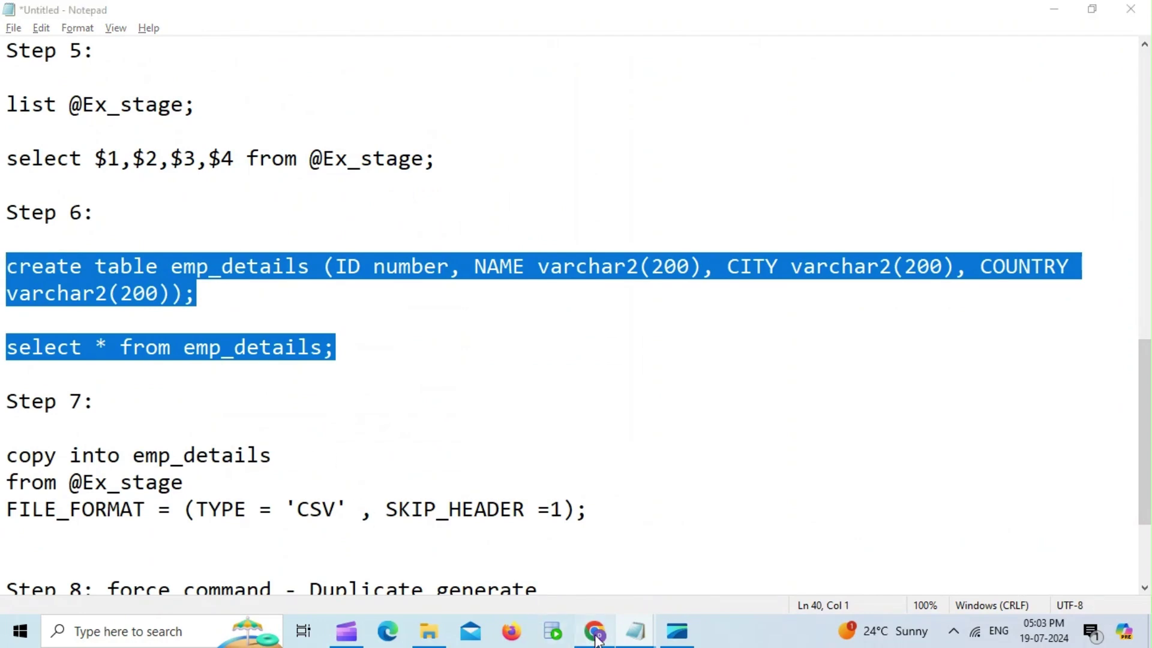
left_click(657, 377)
key("Return")
key("Return")
key("Return")
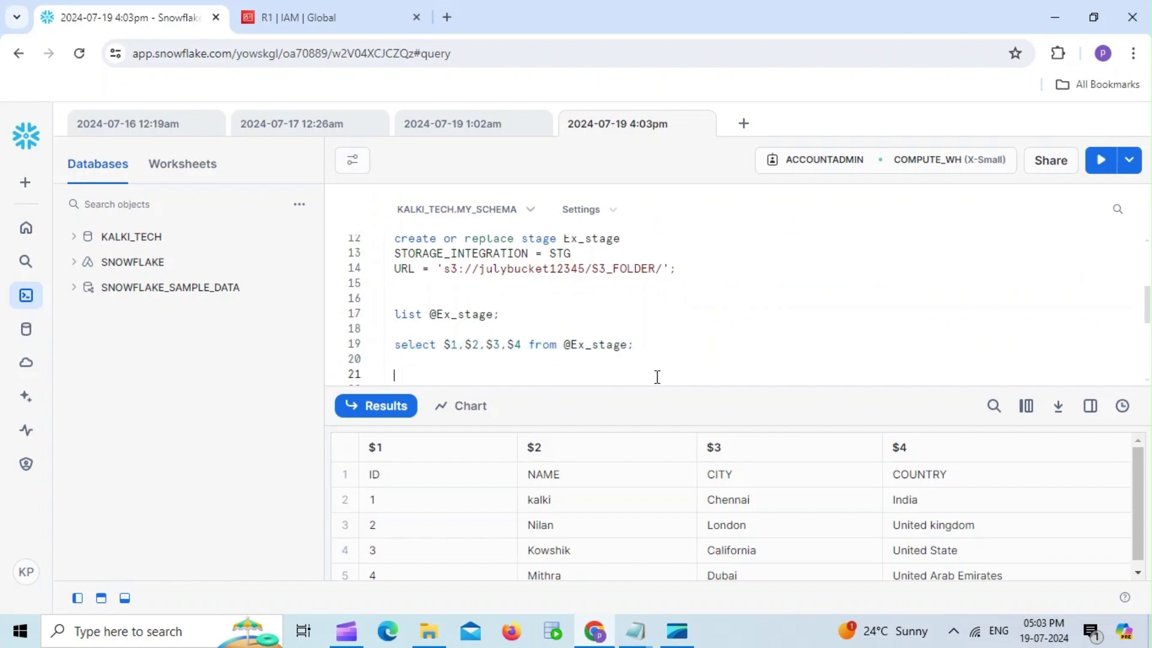
key("ctrl+v")
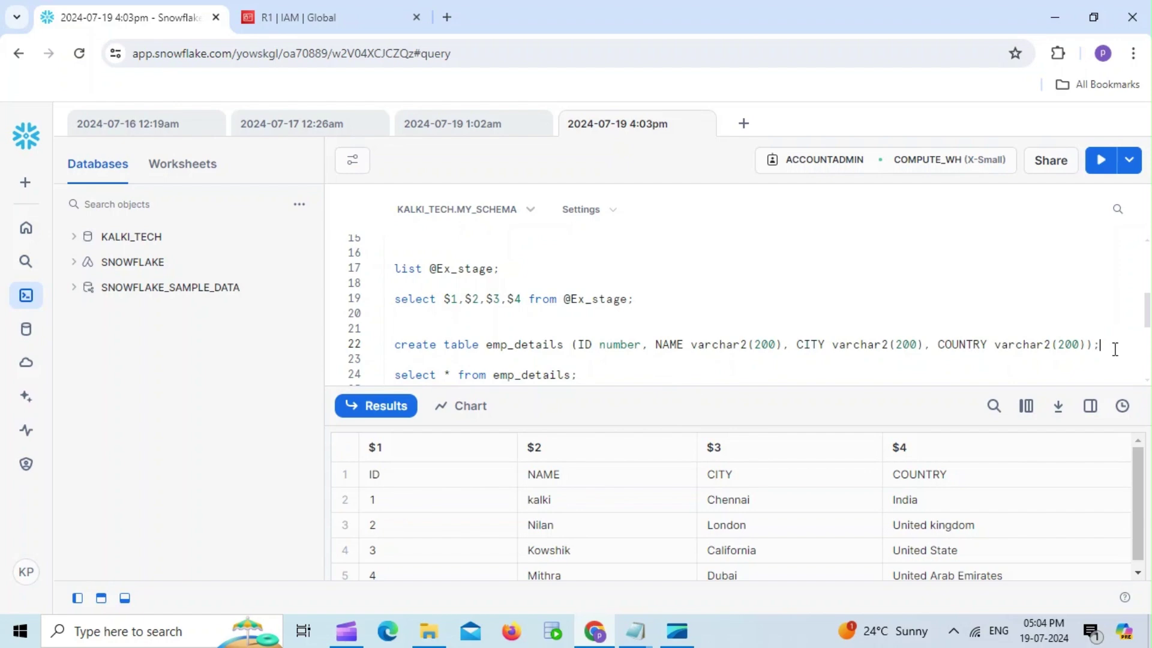
- Run the create table emp_details statement with columns ID, NAME, CITY and COUNTRY, and hide the results
left_click(540, 347)
key("ctrl+Return")
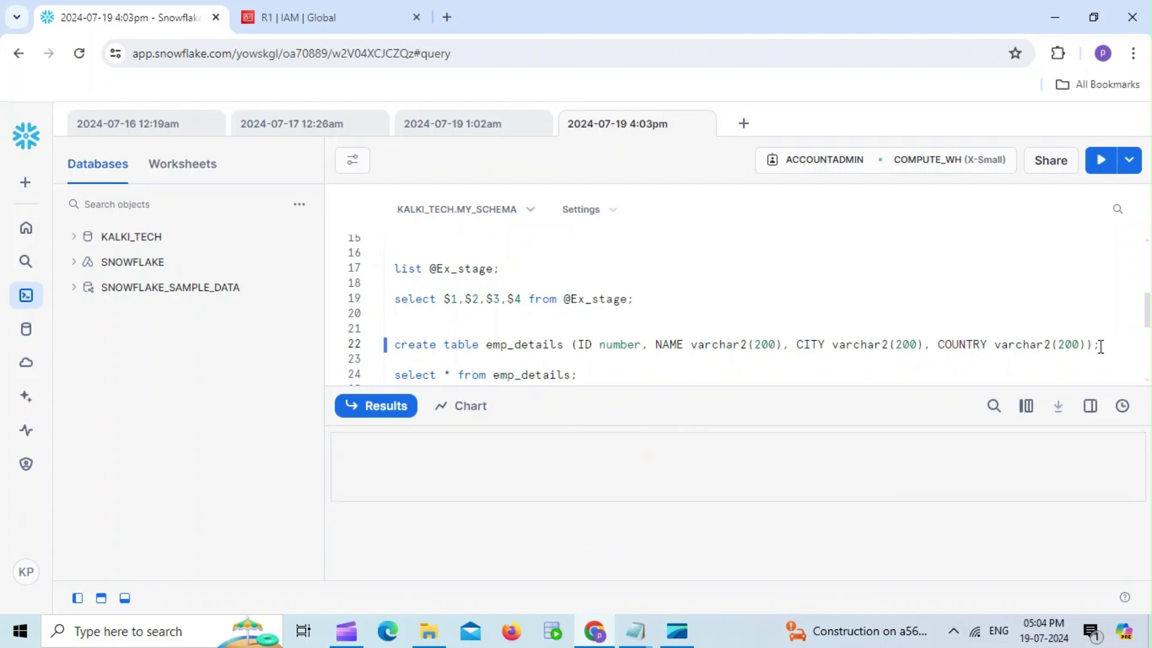
left_click(406, 475)
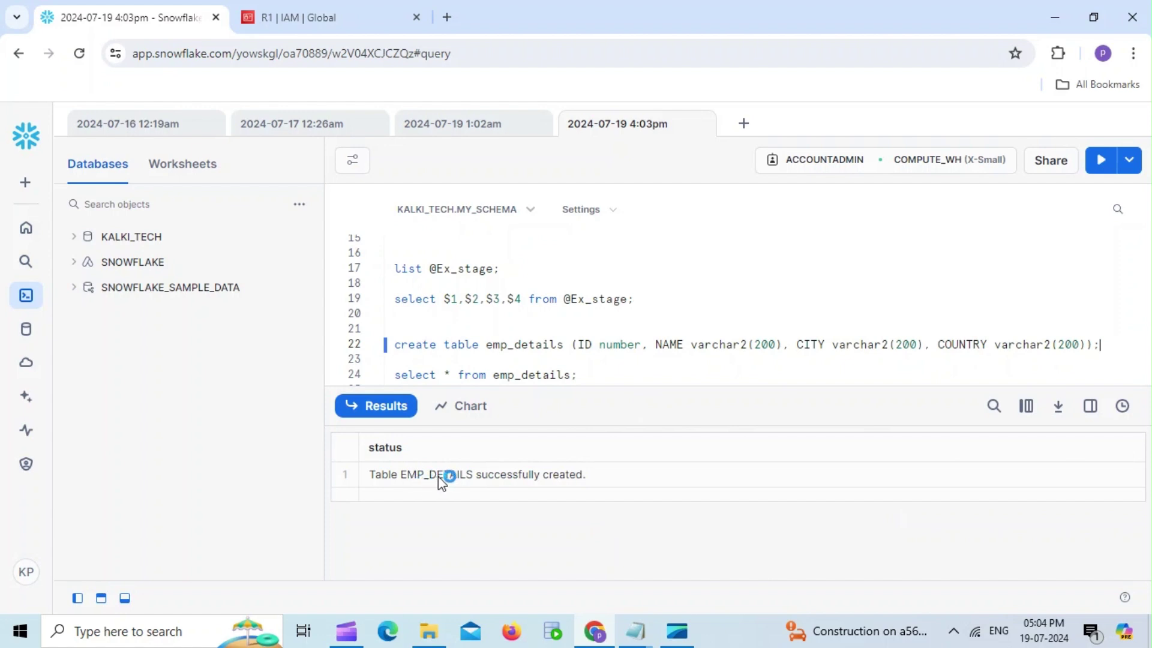
left_click(399, 409)
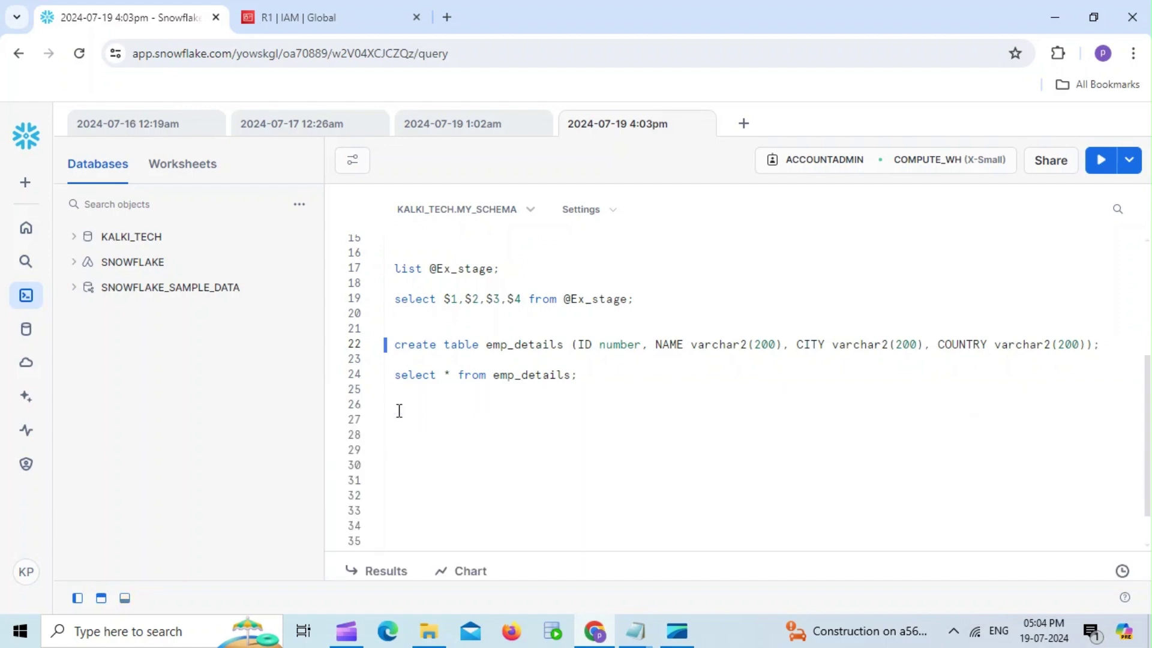
- Run select * from emp_details to check the new table's contents, and hide the results
left_click_drag(587, 378, 396, 382)
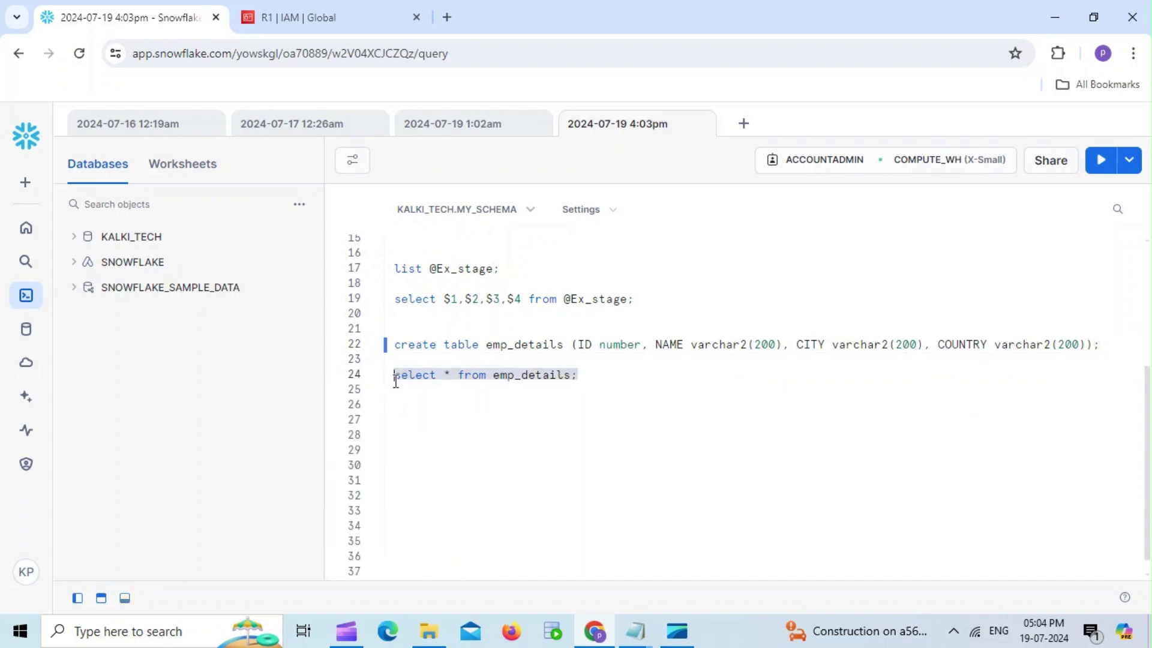
key("ctrl+Return")
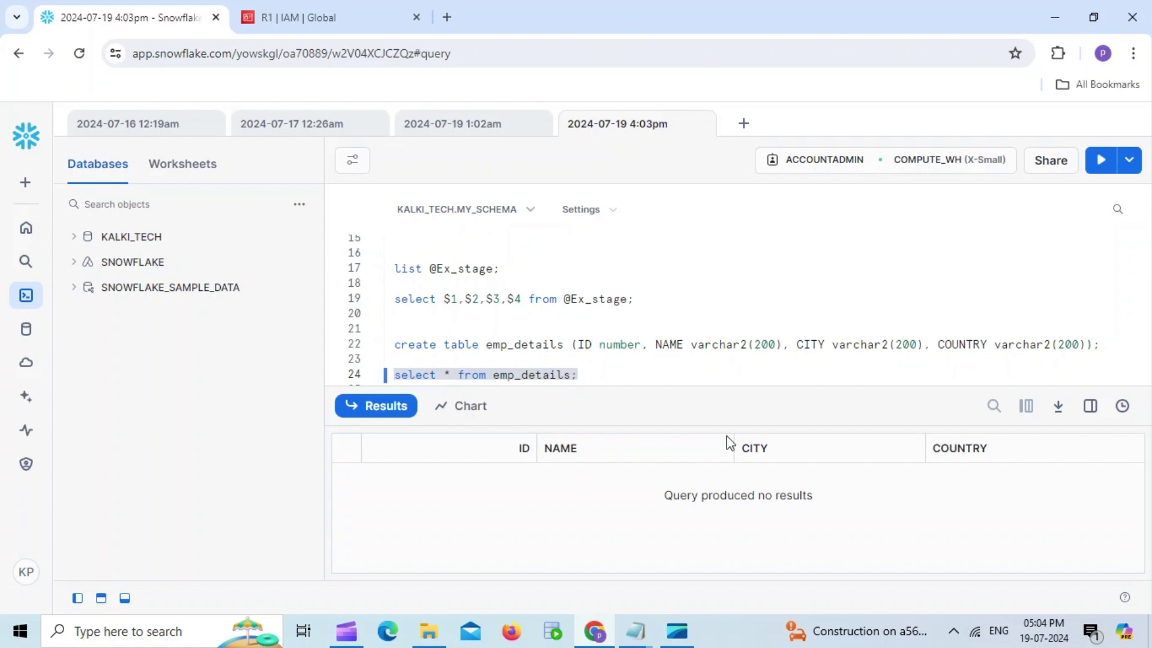
left_click(376, 408)
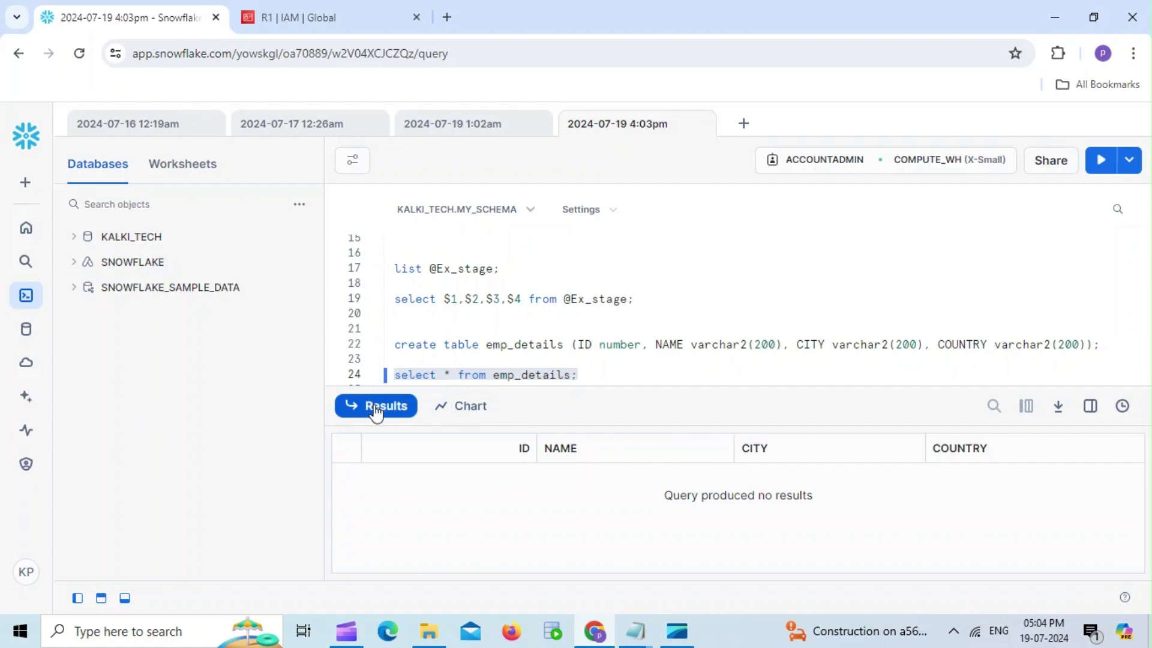
- Copy the three-line copy into emp_details statement from Step 7 of the Notepad guide and paste it below the select * query in the worksheet
left_click(597, 382)
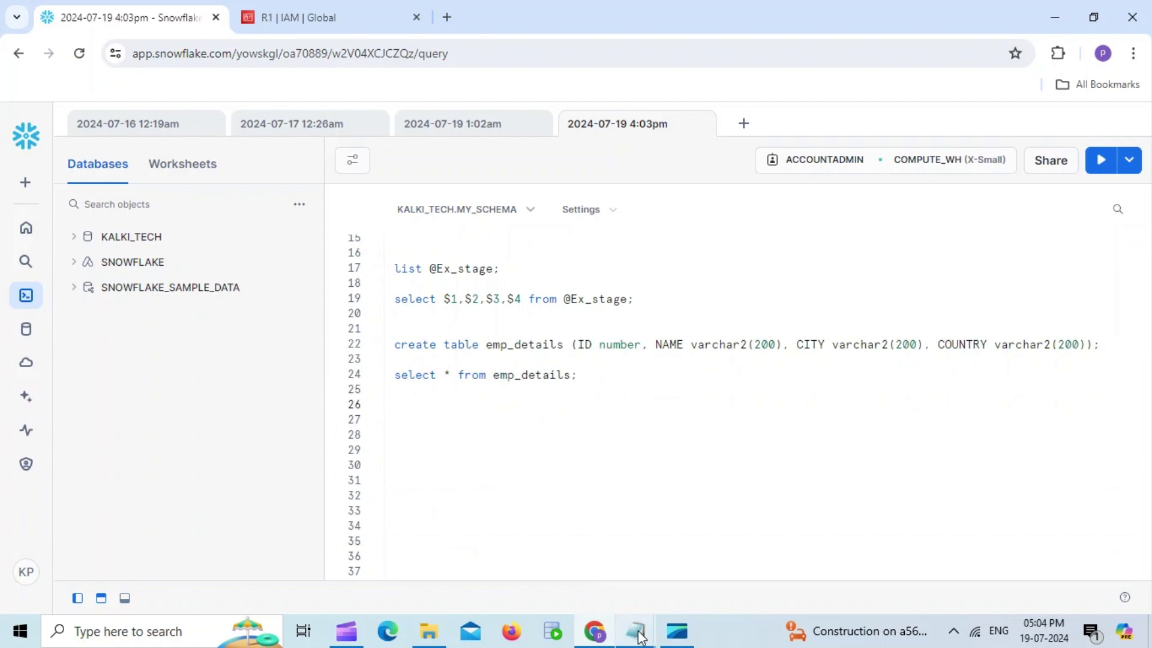
mouse_move(636, 631)
left_click(609, 579)
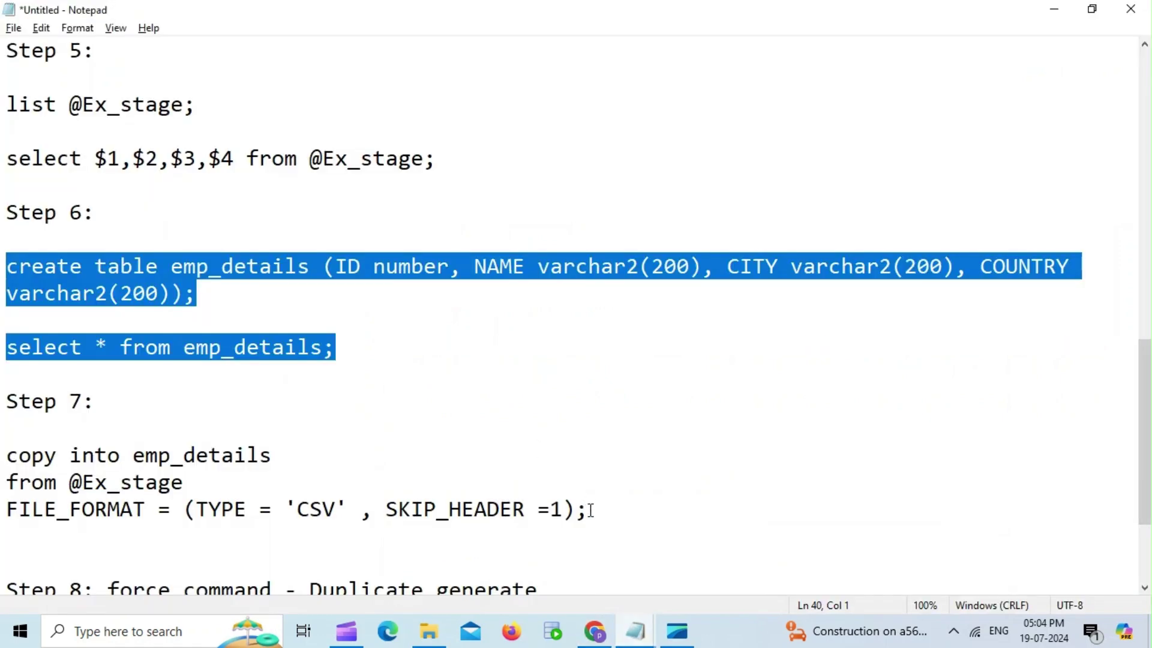
left_click_drag(588, 510, 8, 450)
key("ctrl+c")
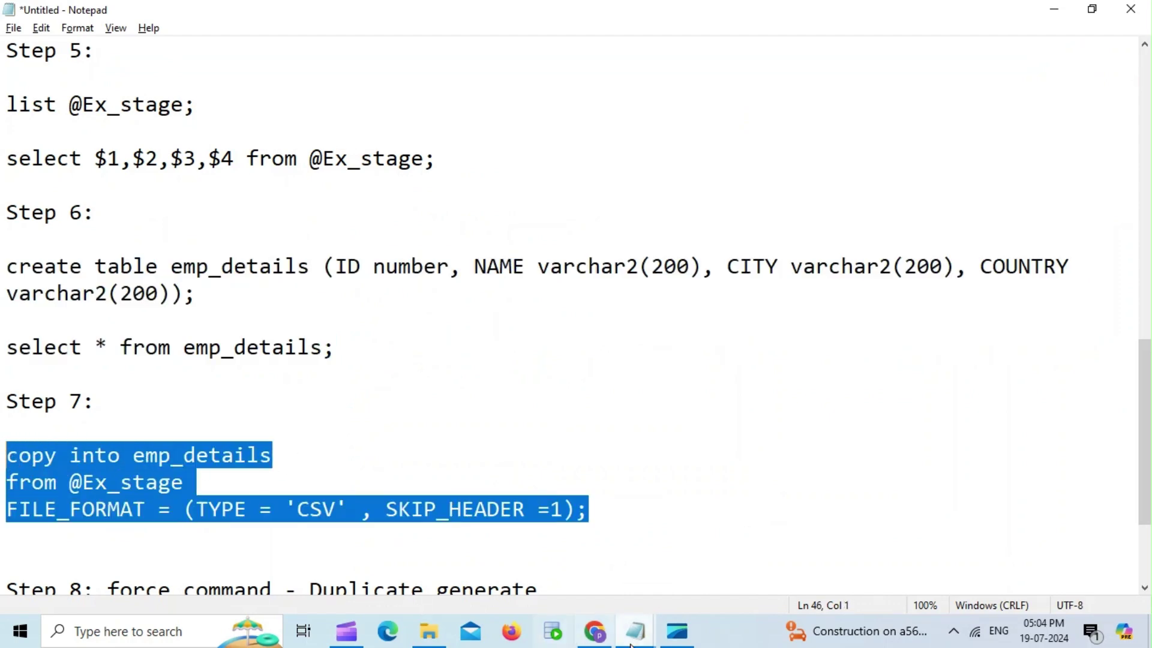
left_click(595, 631)
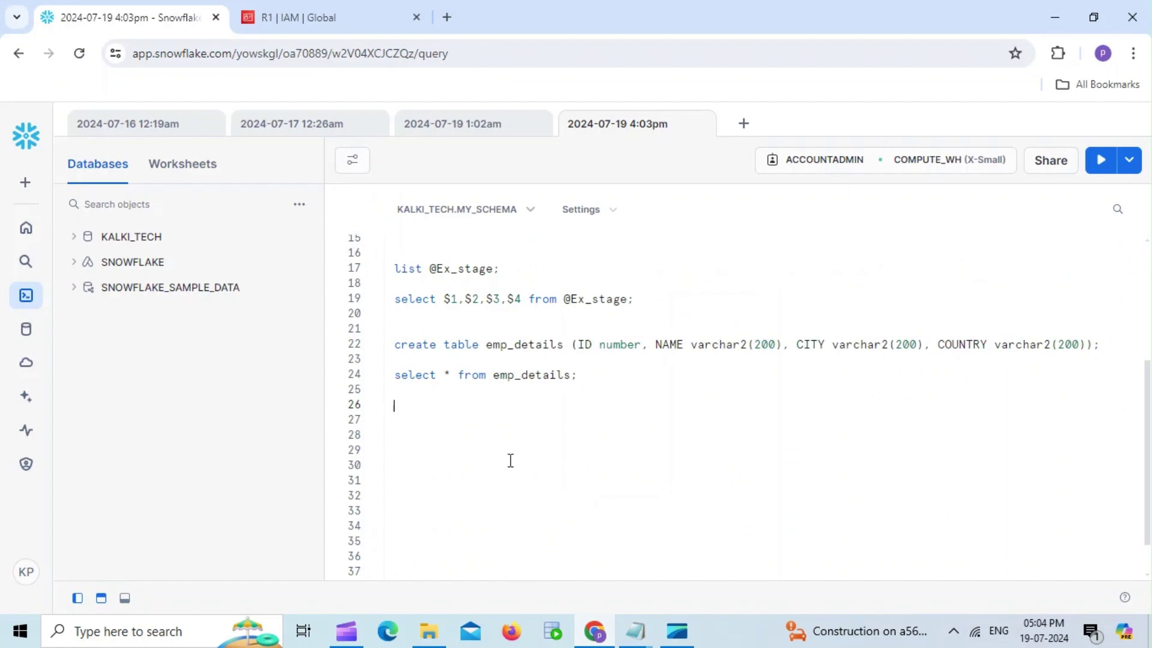
key("ctrl+v")
double_click(415, 407)
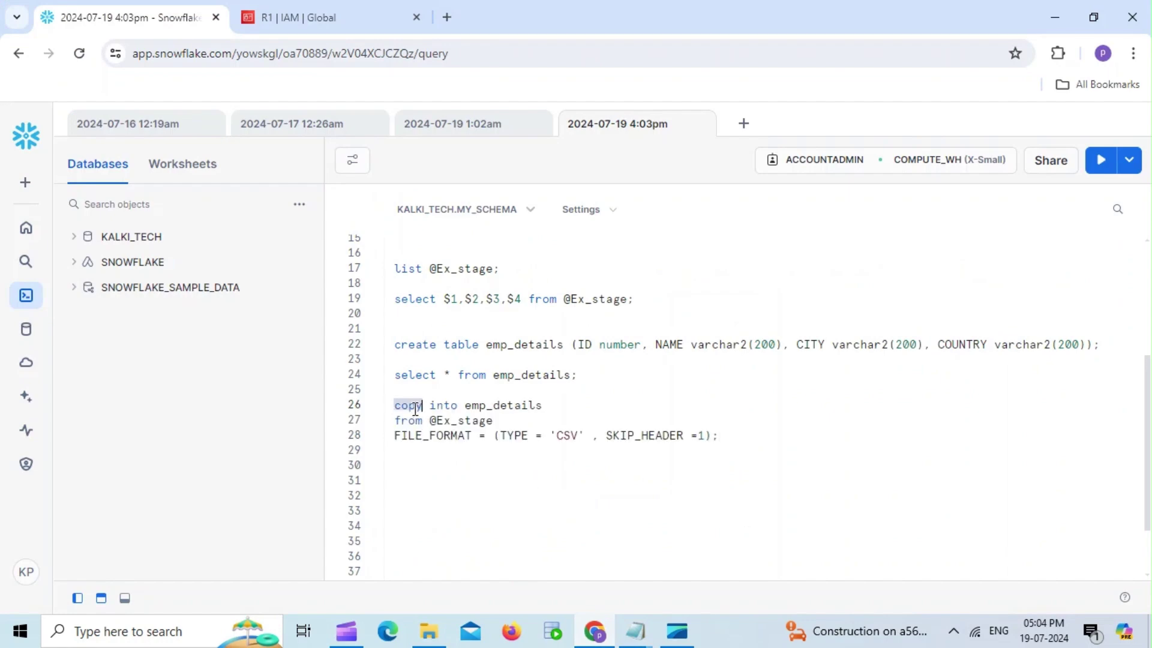
double_click(450, 407)
double_click(507, 407)
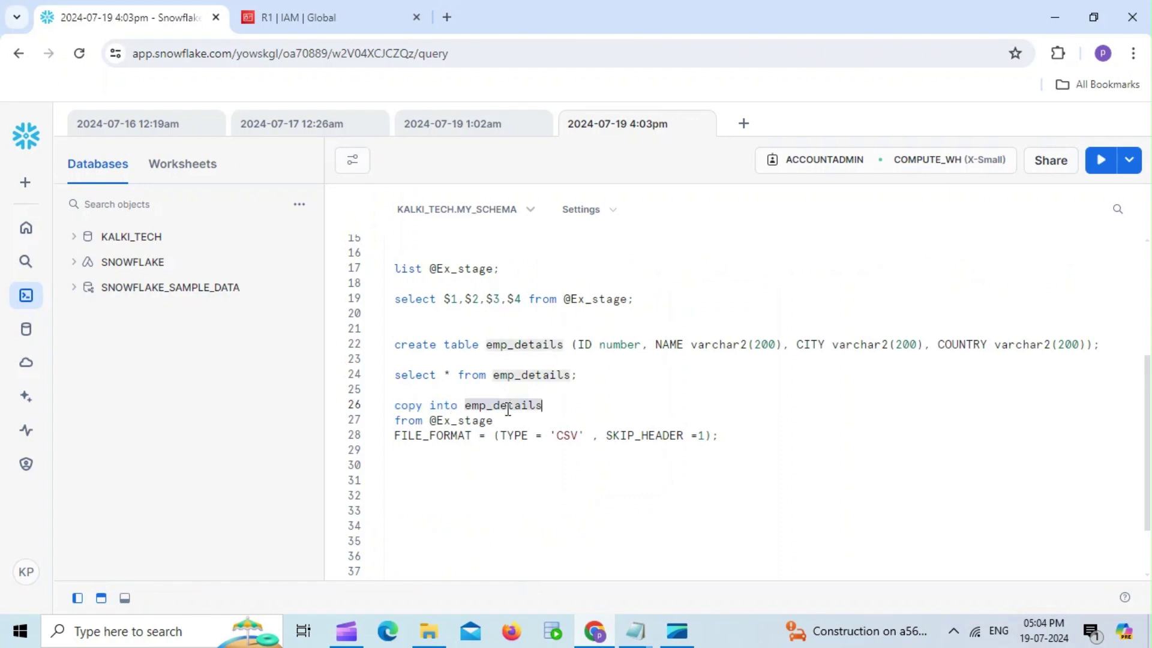
double_click(418, 421)
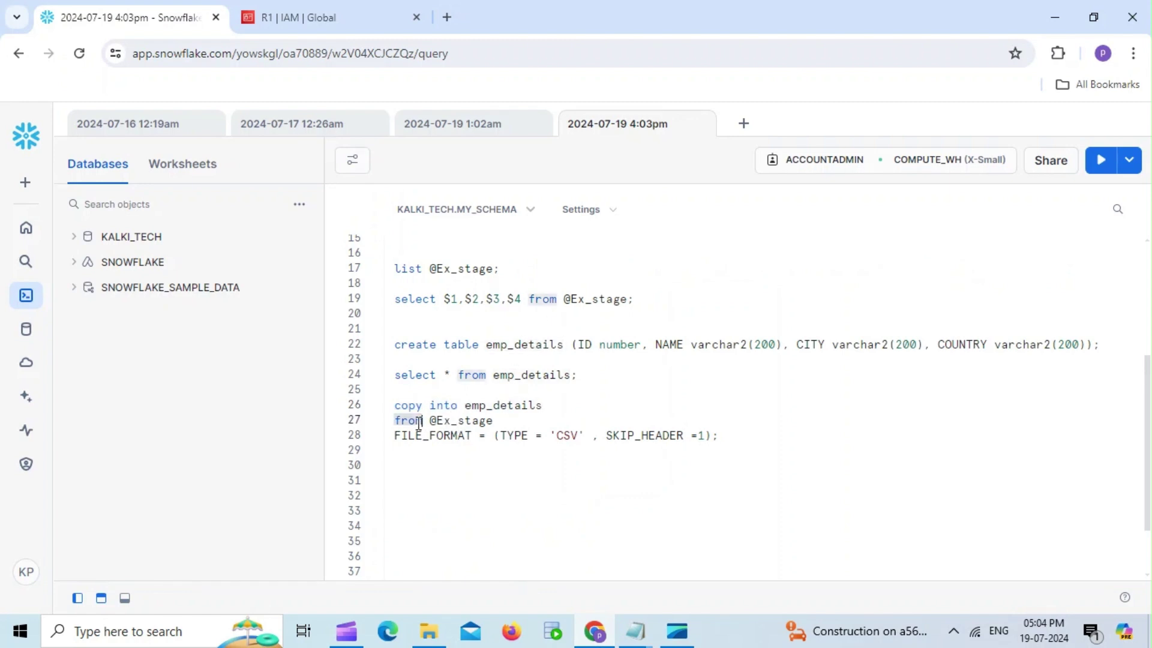
left_click(454, 420)
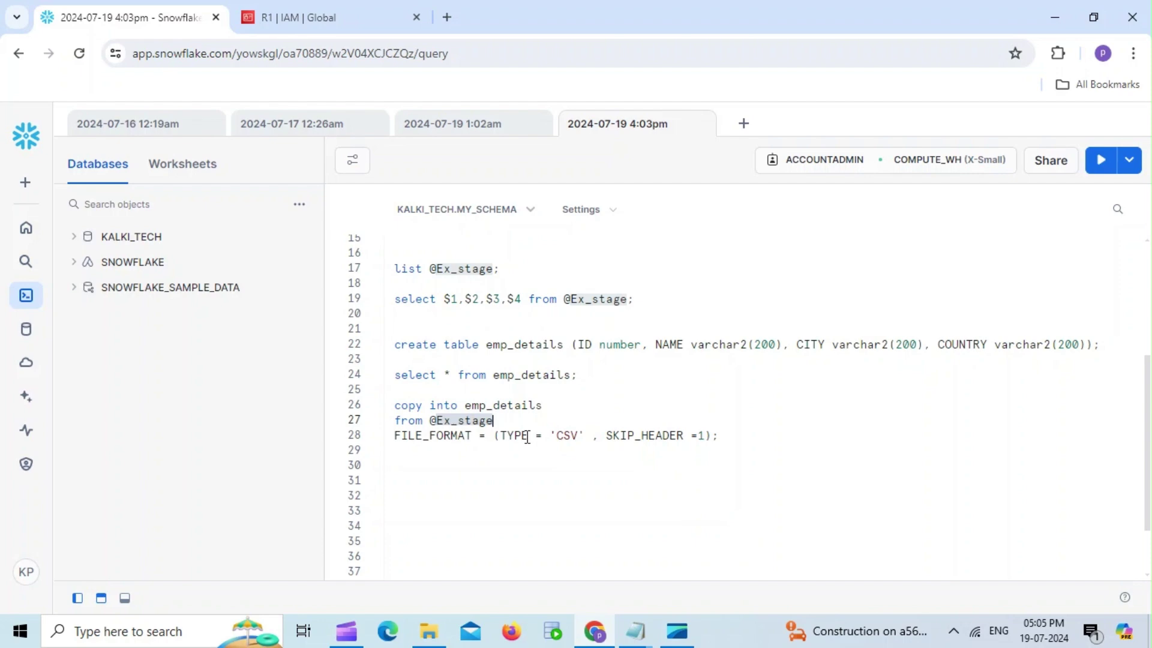
left_click(573, 438)
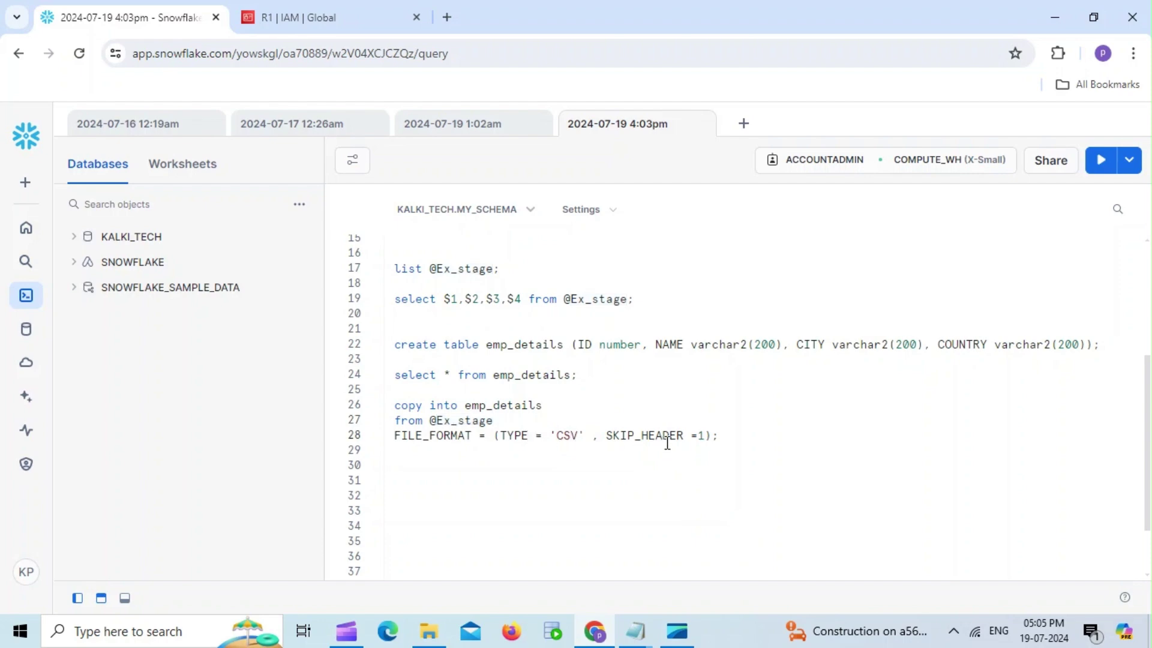
left_click_drag(736, 438, 395, 409)
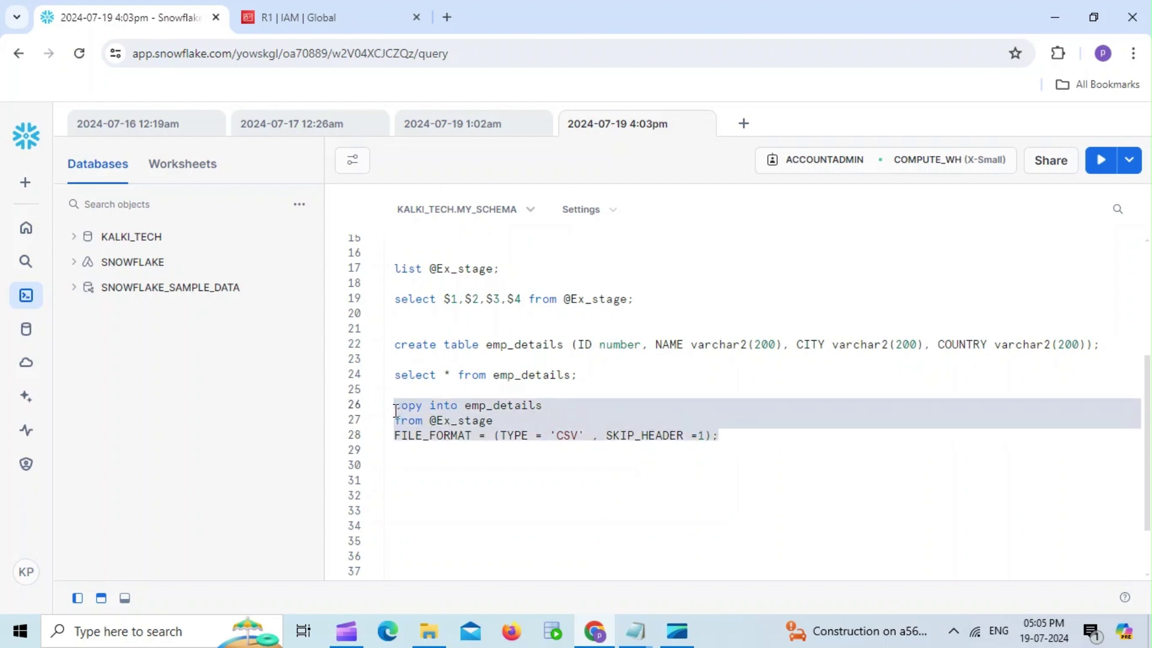
key("ctrl+Return")
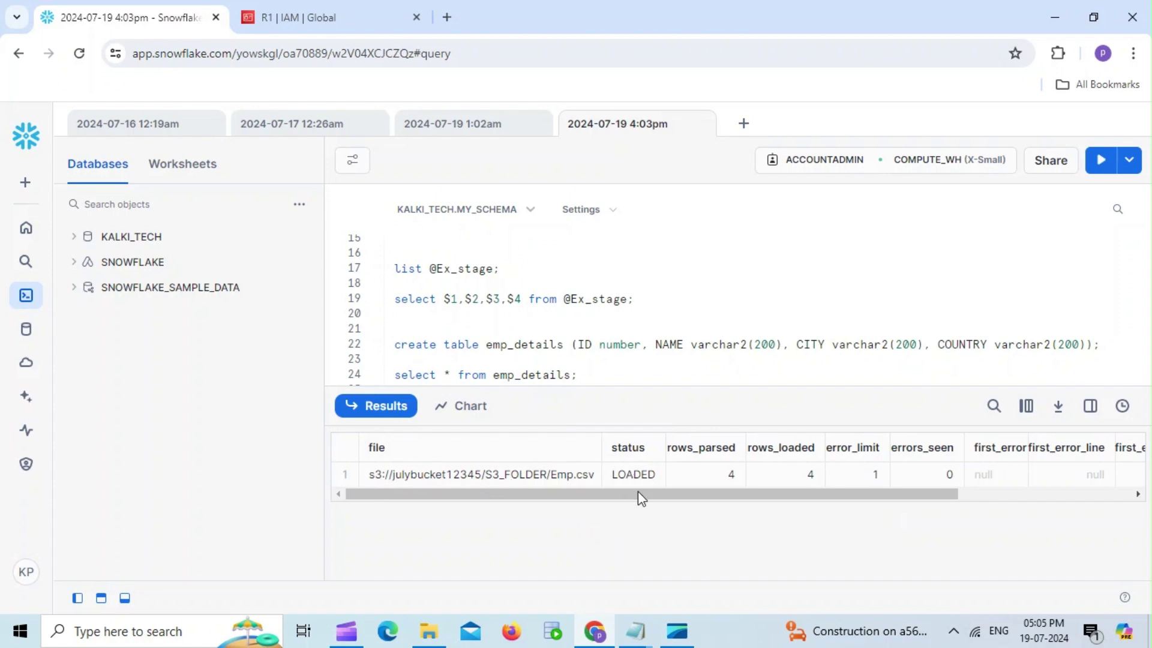
left_click(396, 406)
- Run select * from emp_details to check the rows loaded by the copy statement, and hide the results
left_click(580, 370)
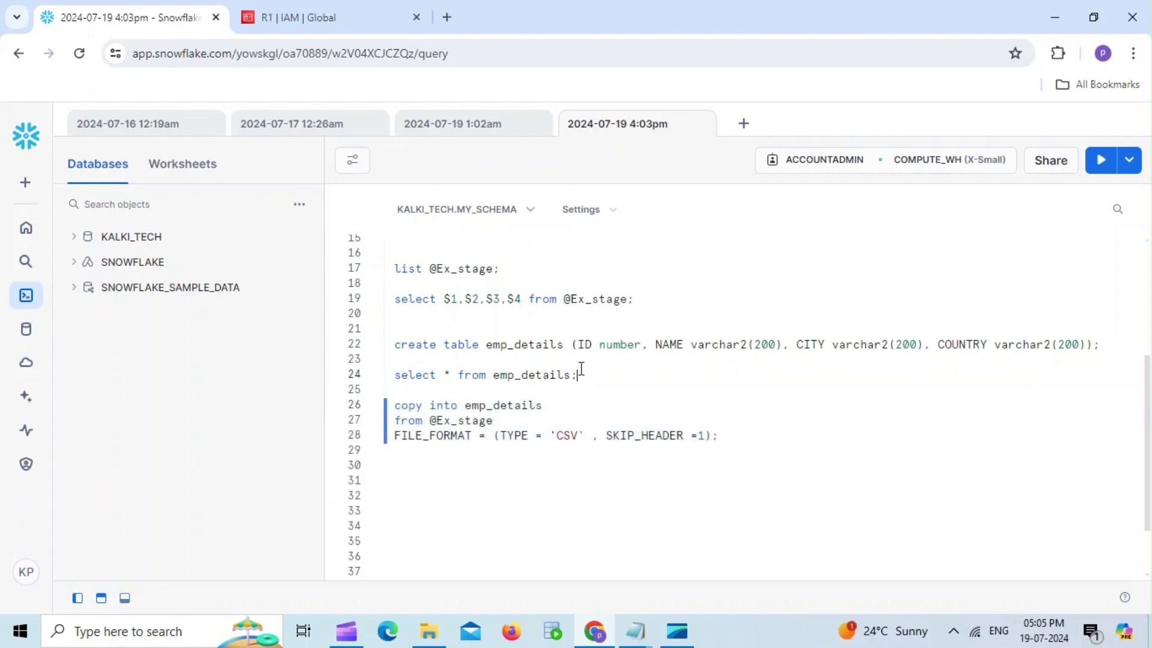
key("ctrl+Return")
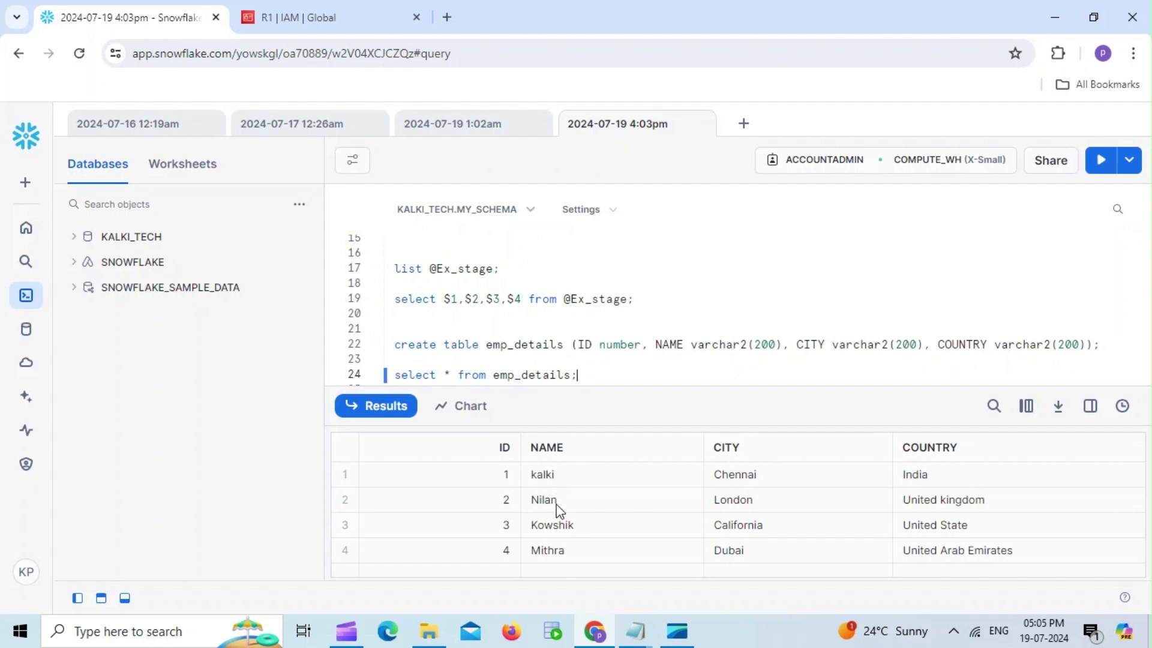
left_click(387, 407)
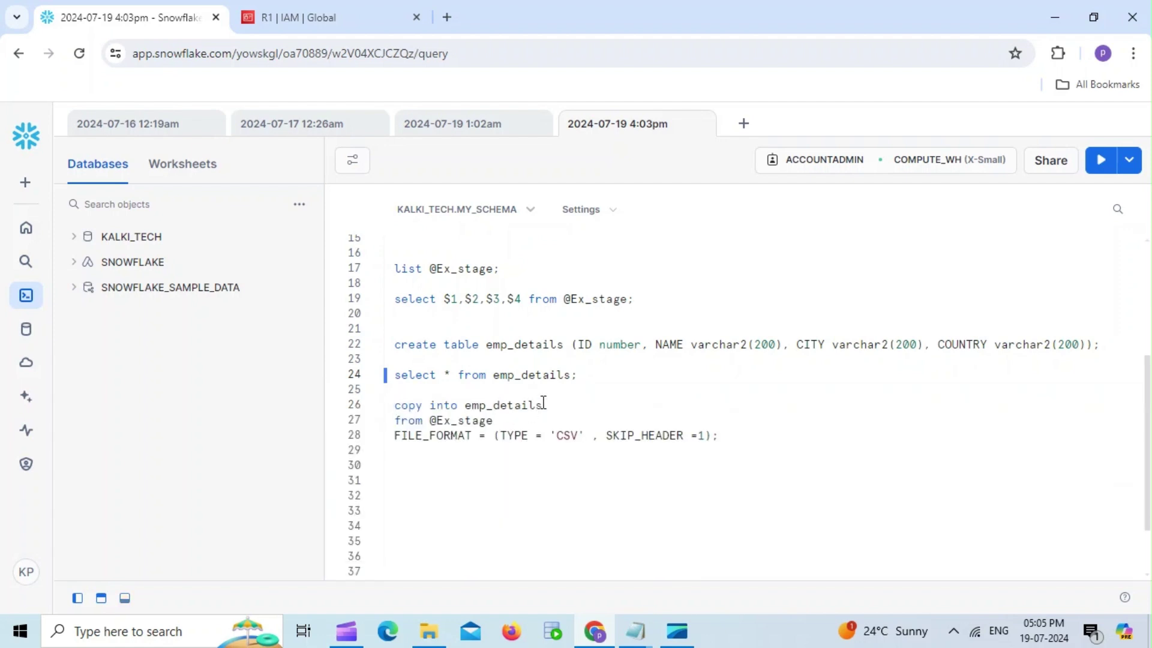
left_click(530, 298)
key("ctrl+Return")
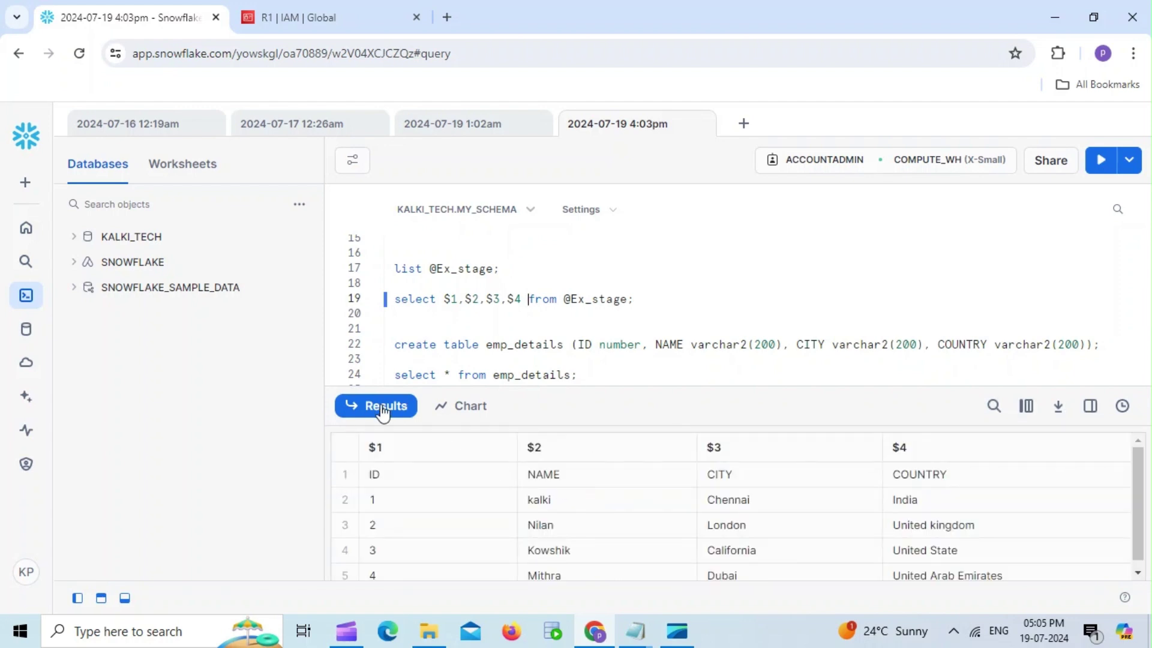
left_click(373, 413)
- Add blank lines below the copy into statement, rerun select * from emp_details, and hide the results
left_click(579, 378)
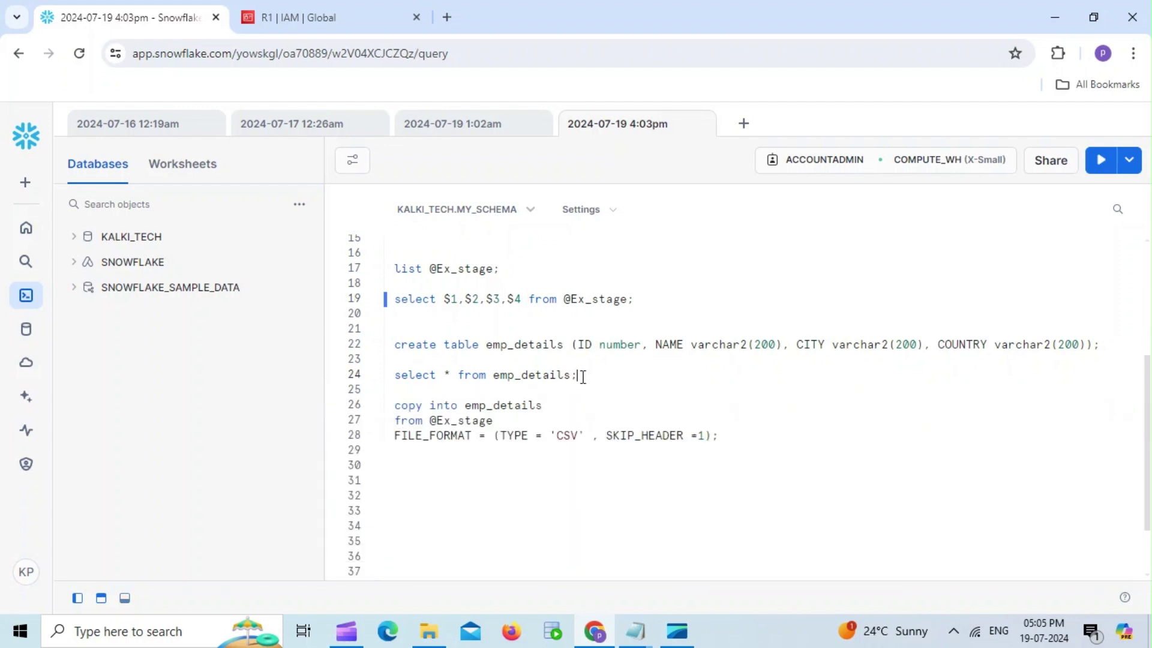
left_click(739, 434)
key("Return")
key("Return")
key("Return")
left_click(578, 376)
key("ctrl+Return")
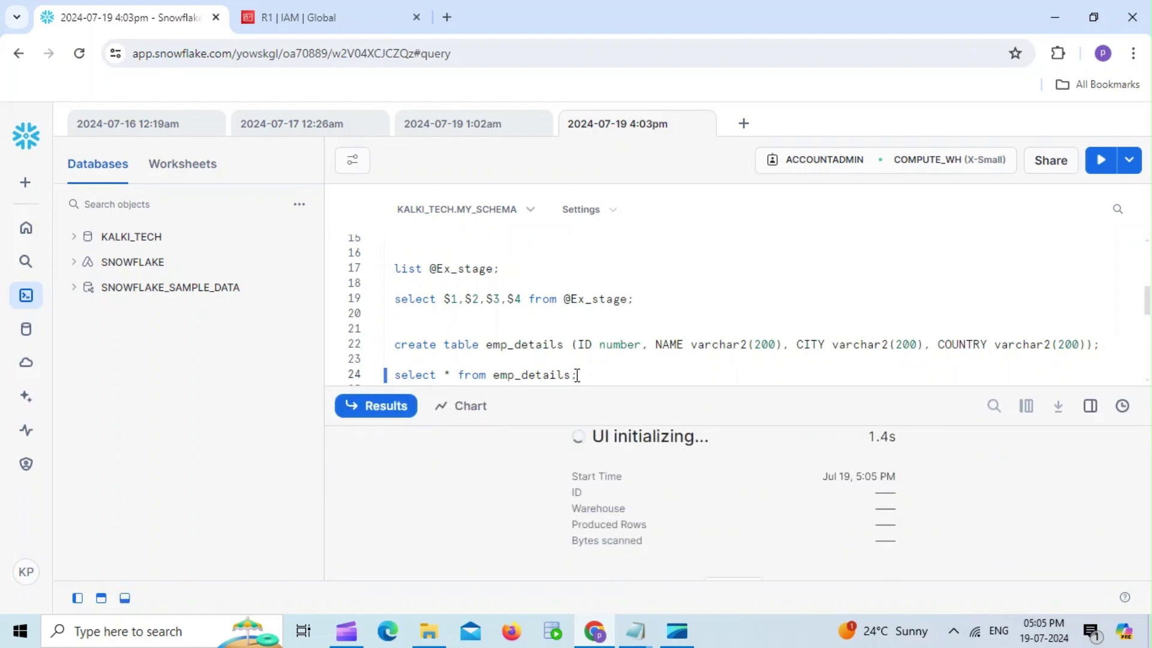
left_click(380, 406)
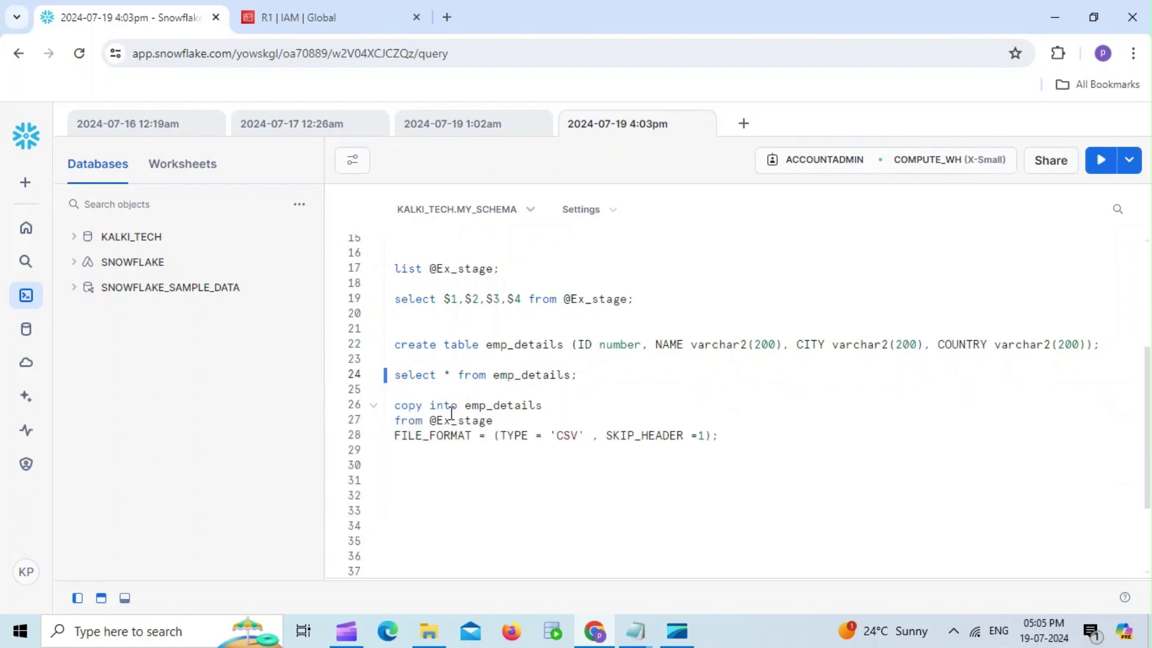
- Run the copy into emp_details statement without FORCE a second time and hide the results
left_click_drag(742, 436, 371, 412)
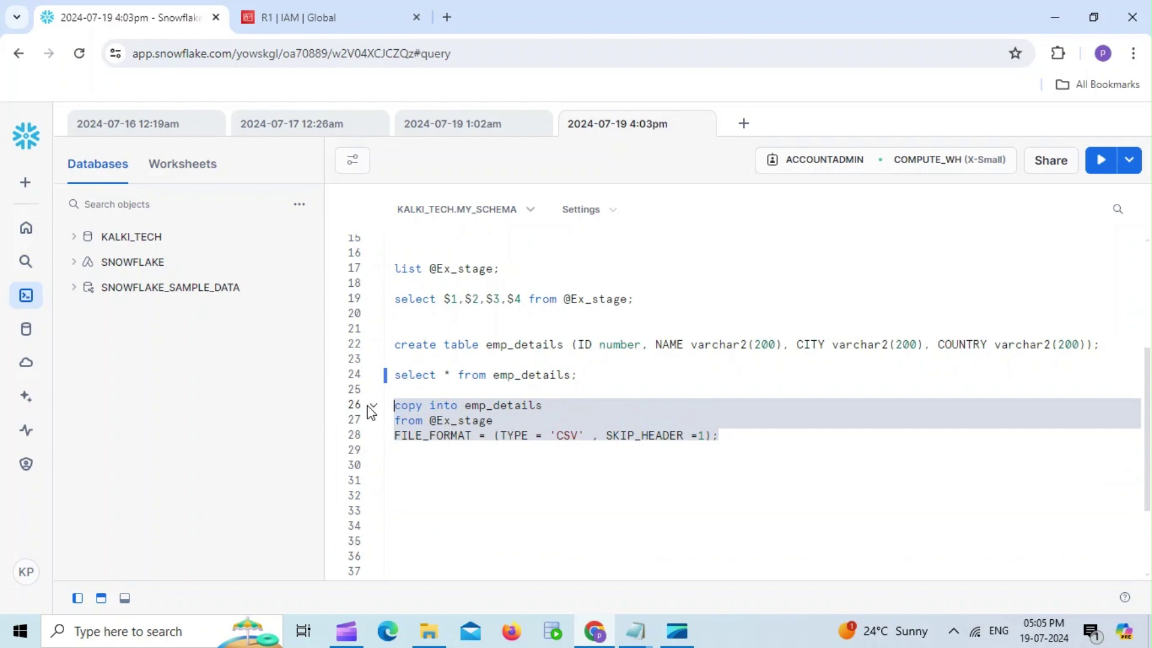
key("ctrl+Return")
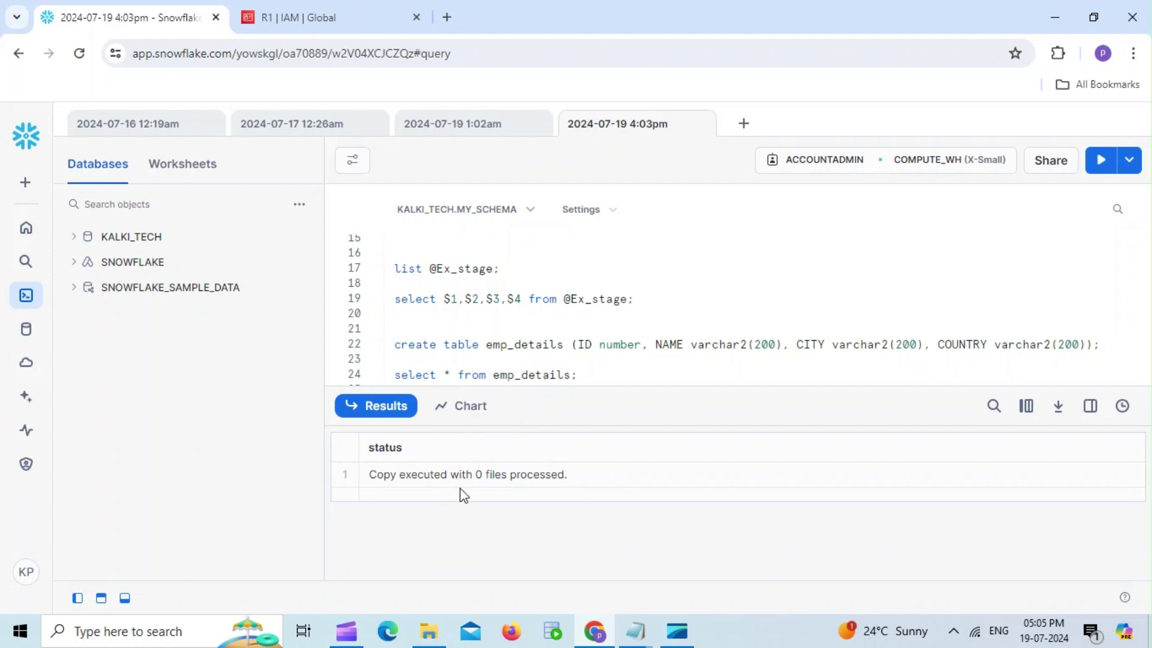
left_click(389, 414)
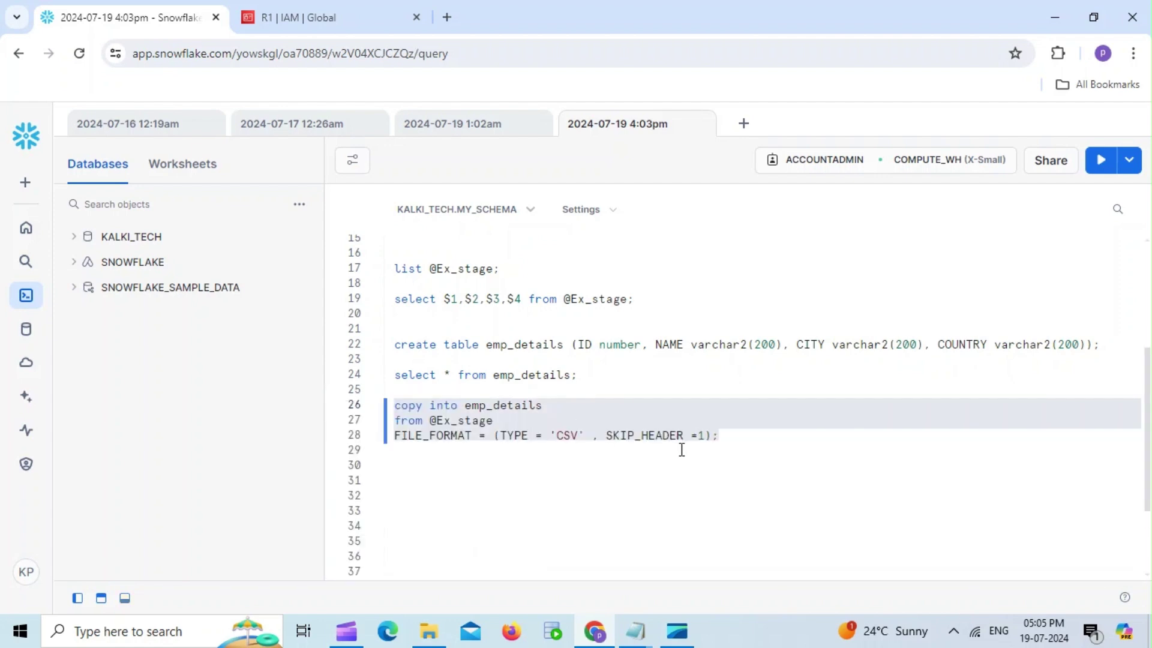
- Copy the four-line copy into emp_details statement with FORCE = TRUE from Step 8 of the Notepad guide and paste it below the first copy statement
left_click(724, 436)
key("Return")
key("Return")
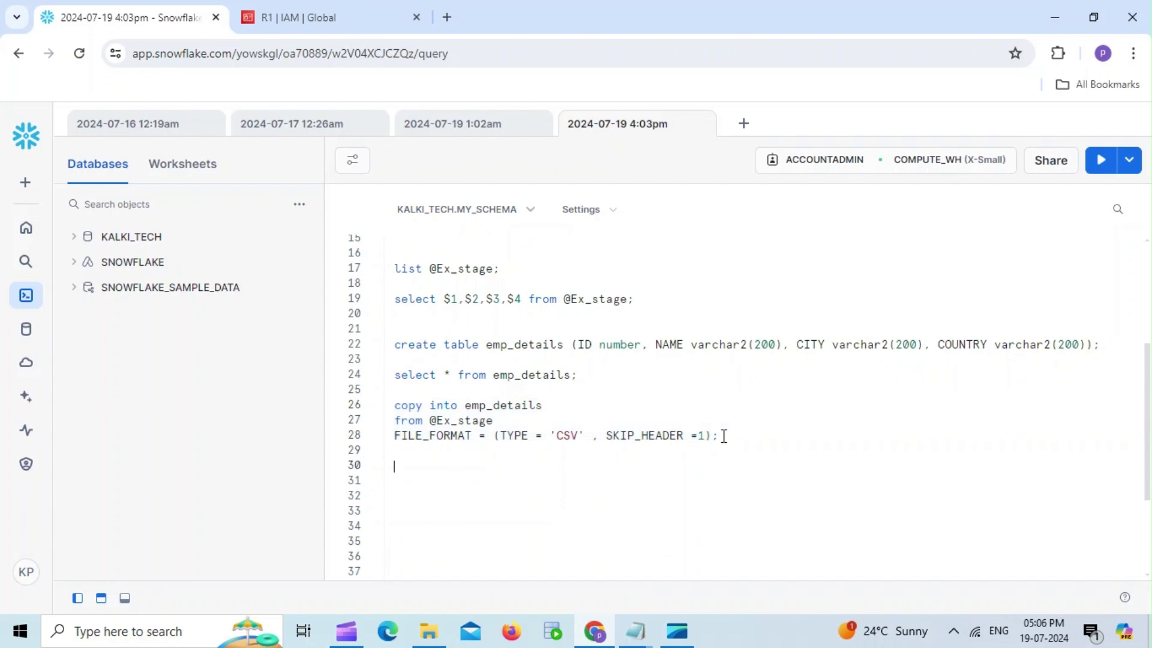
mouse_move(635, 630)
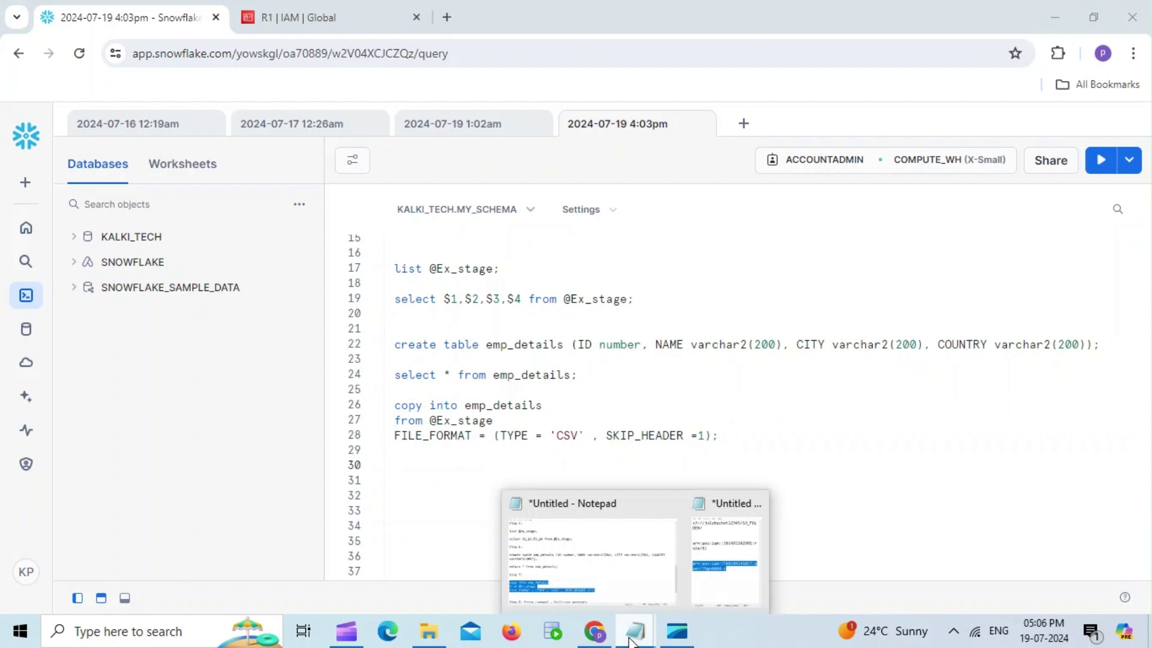
left_click(600, 580)
scroll(1146, 377, "down", 2)
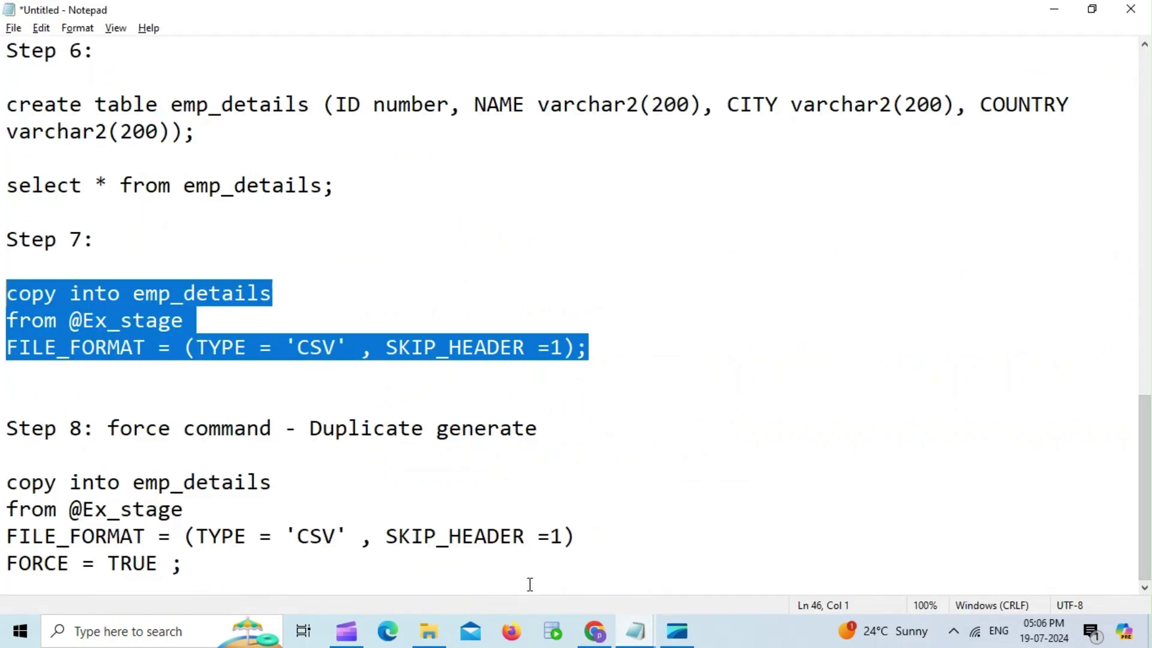
left_click(205, 563)
left_click_drag(205, 562, 10, 485)
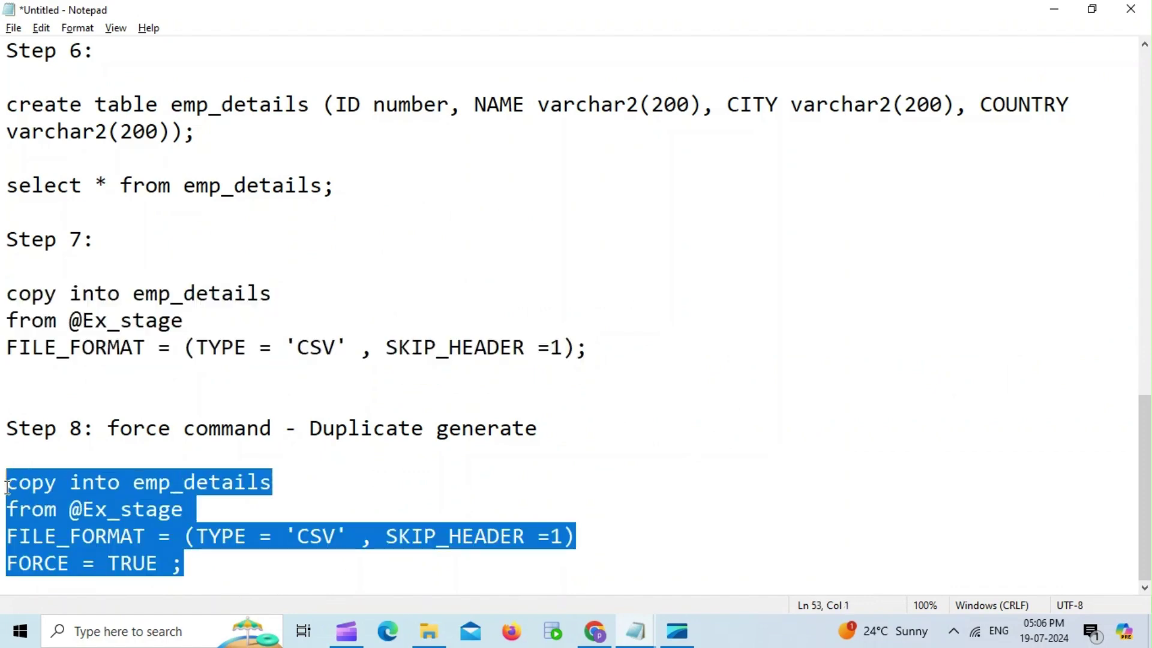
key("alt+Tab")
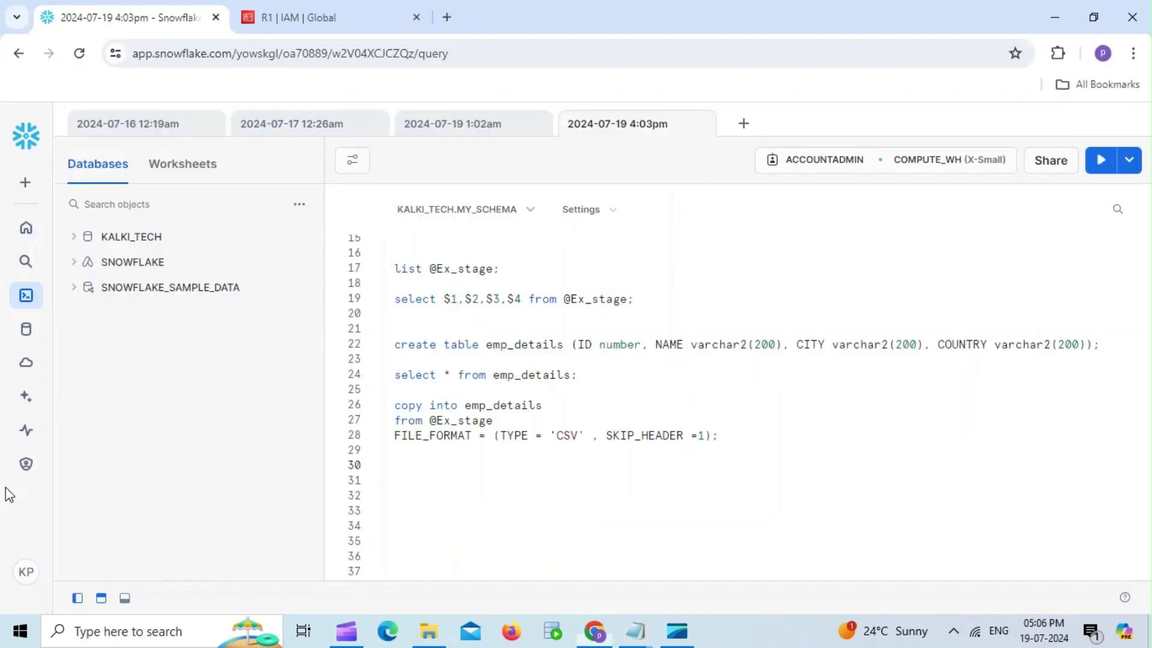
key("ctrl+v")
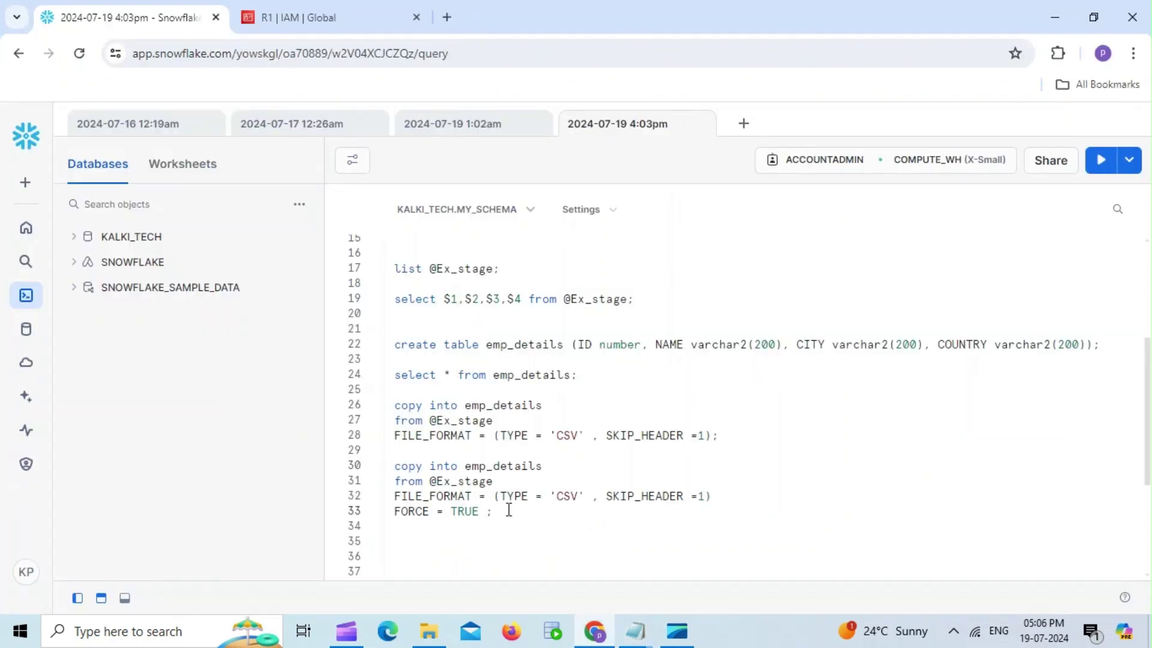
- Compare the copy into statement that has FORCE = TRUE with the plain one above it, including target table, stage and file format
left_click_drag(508, 510, 395, 515)
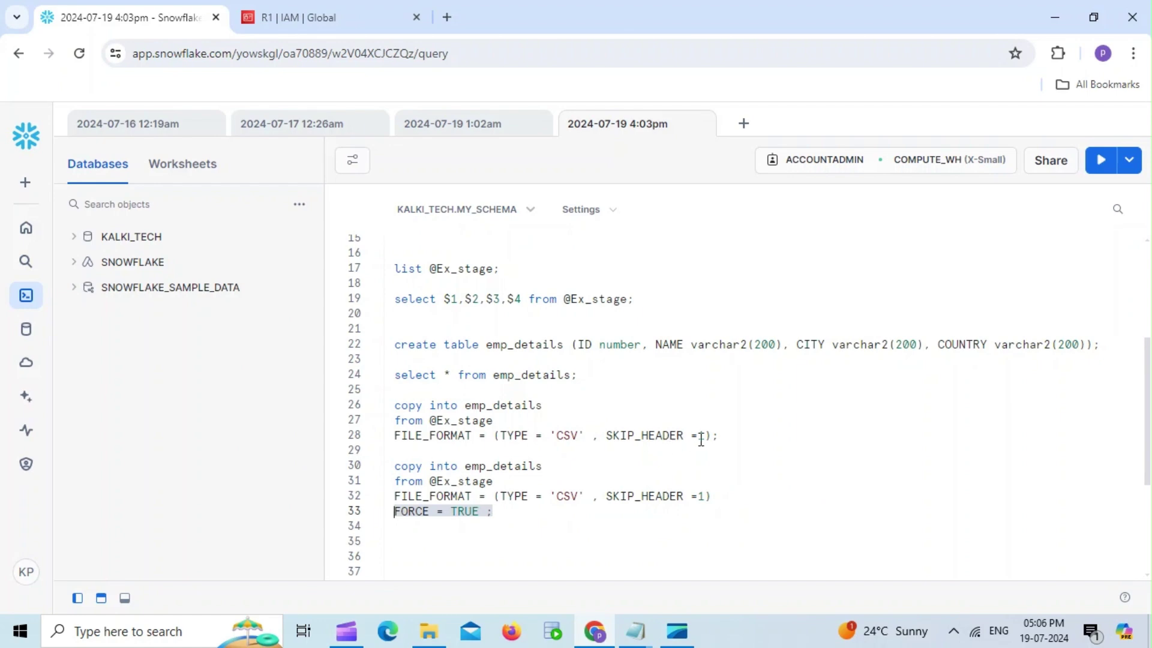
left_click_drag(718, 434, 396, 408)
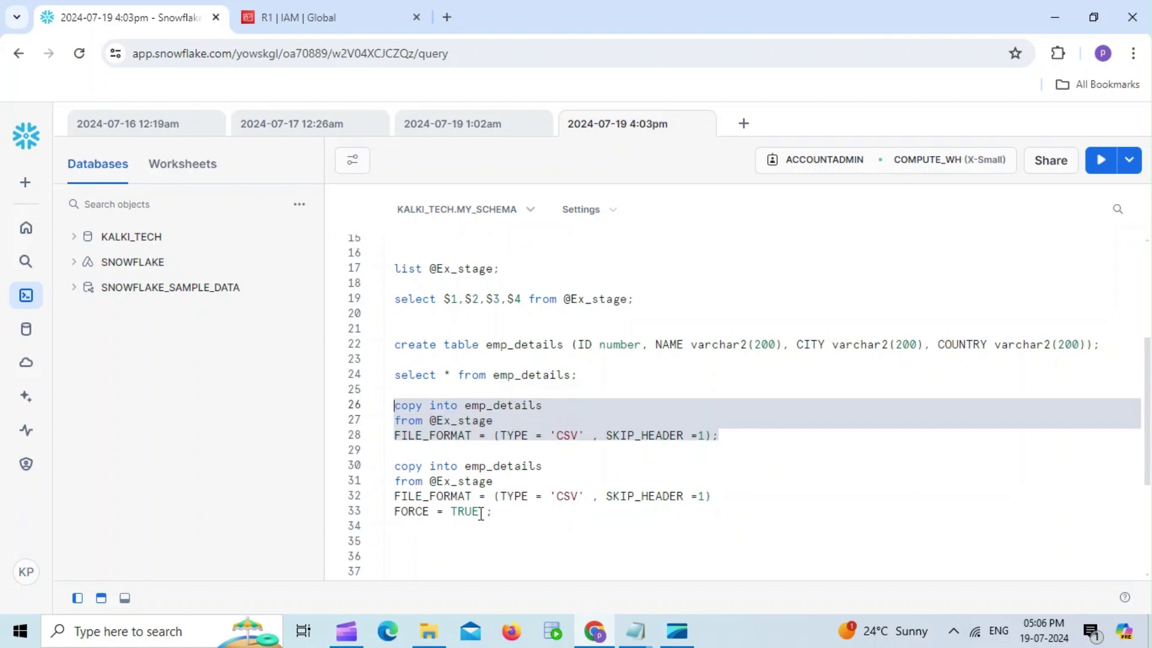
left_click_drag(492, 511, 398, 469)
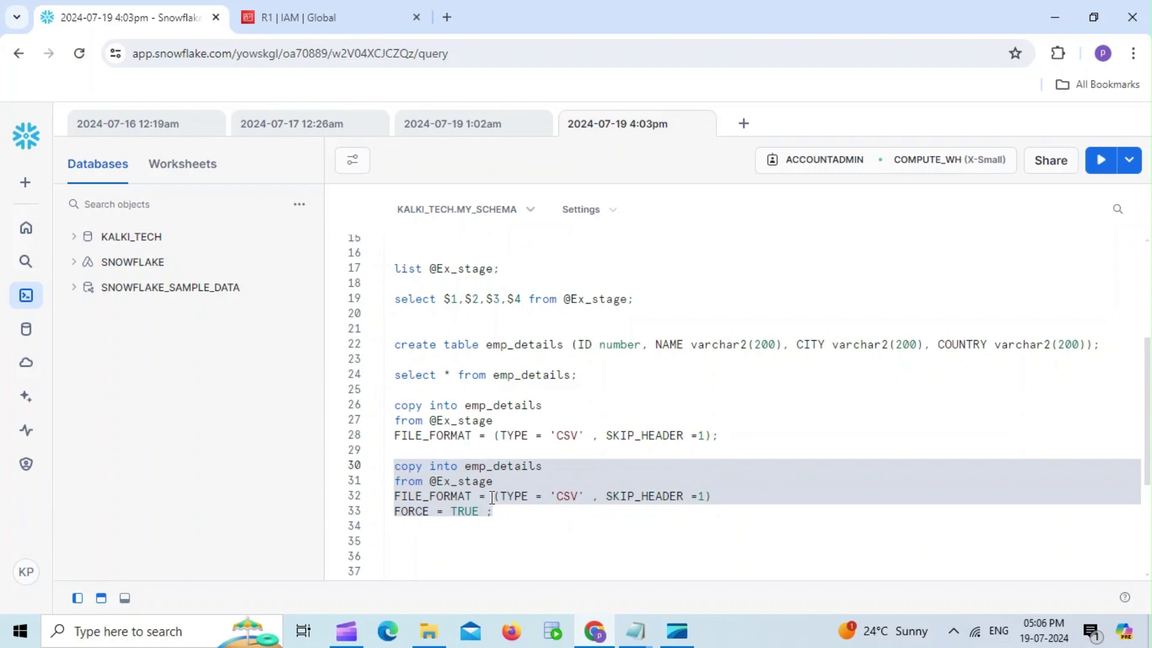
left_click(523, 514)
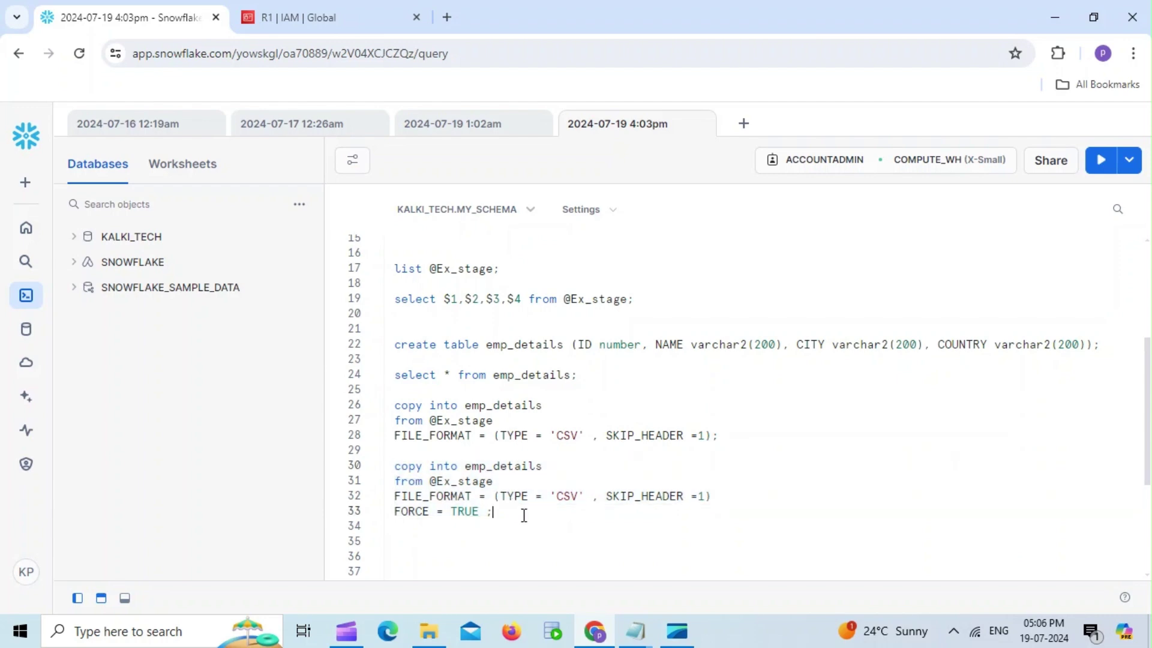
double_click(417, 468)
double_click(502, 468)
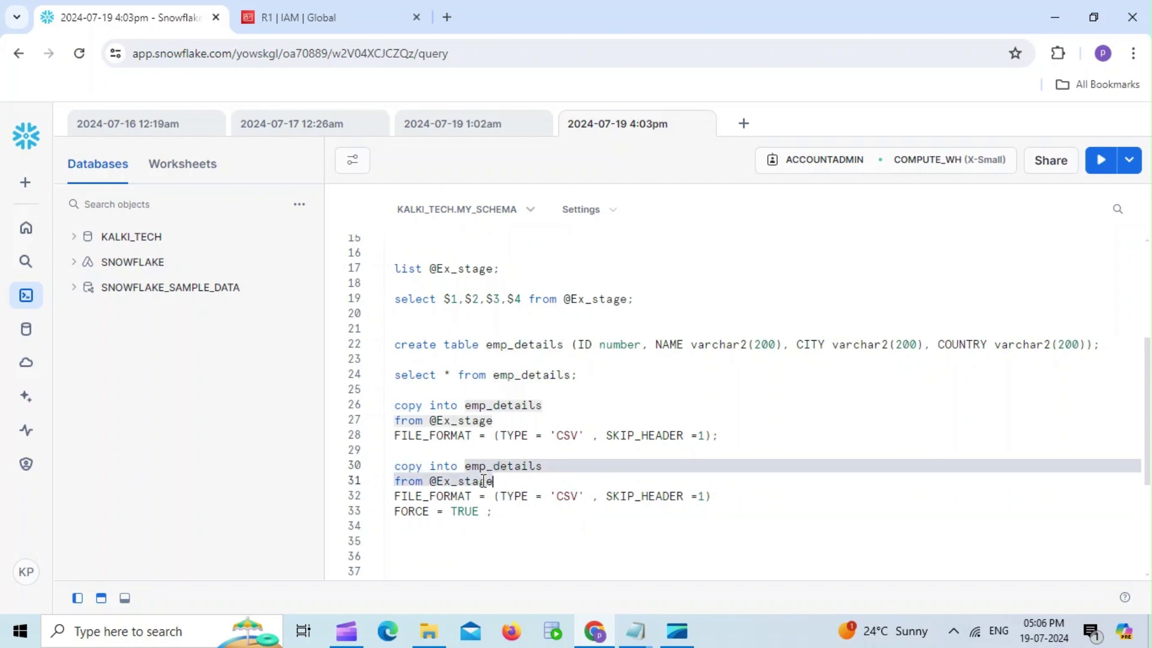
double_click(484, 480)
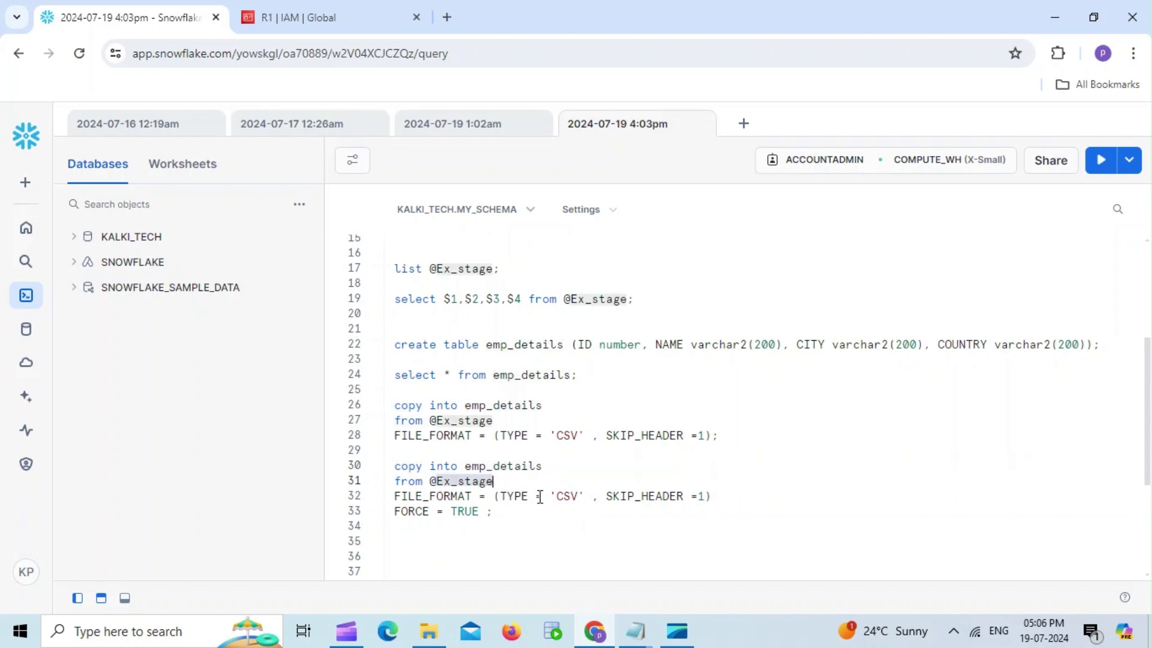
left_click(574, 496)
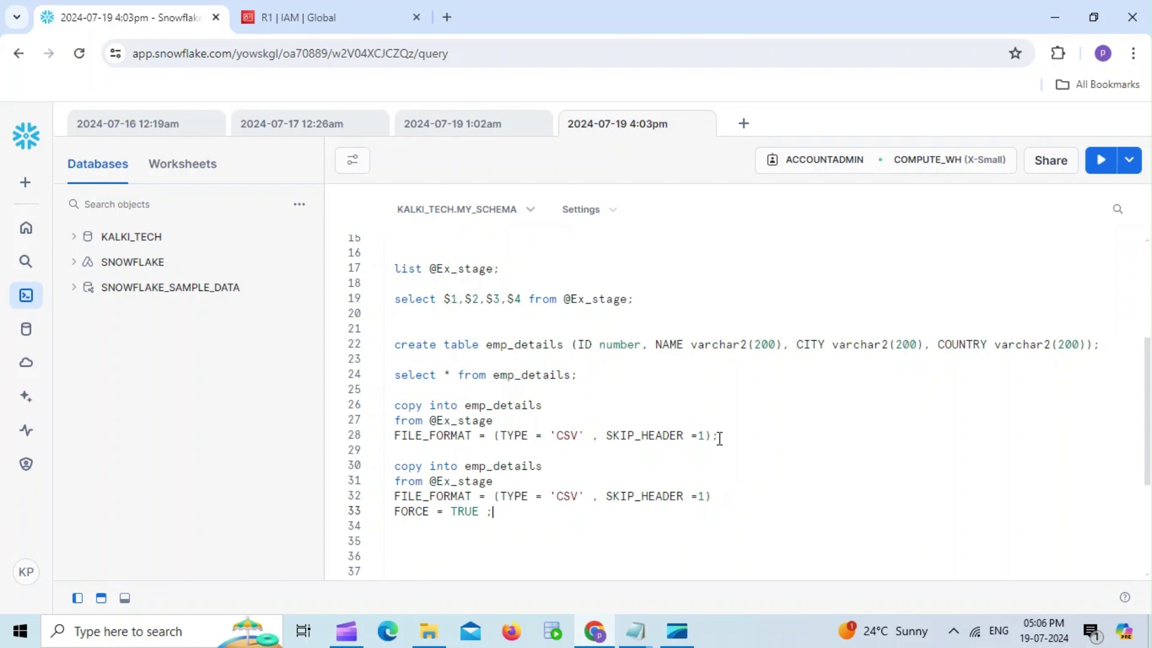
left_click_drag(719, 437, 393, 405)
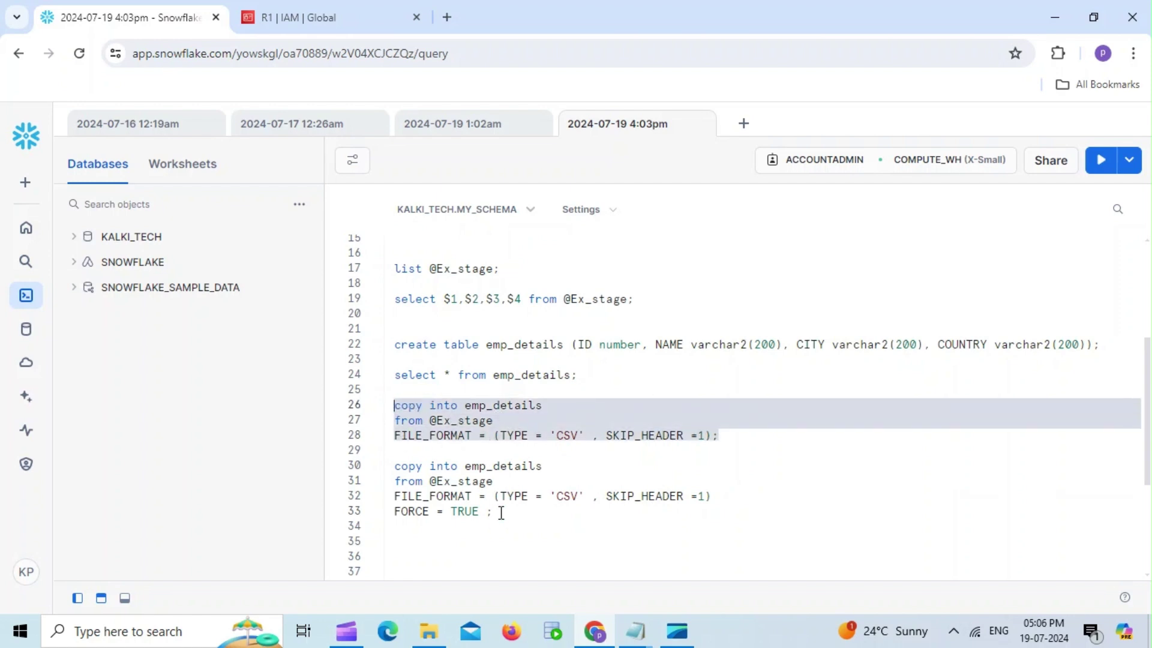
- Run the copy into emp_details statement with FORCE = TRUE and check the table's contents with select * from emp_details
left_click_drag(494, 511, 395, 468)
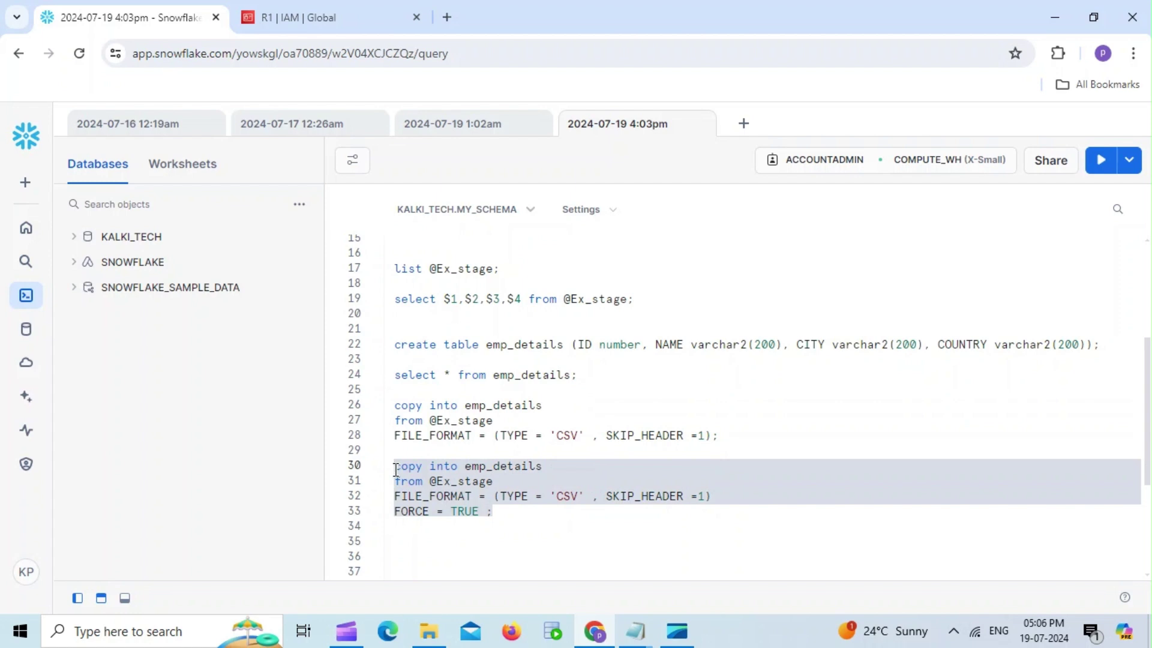
key("ctrl+Return")
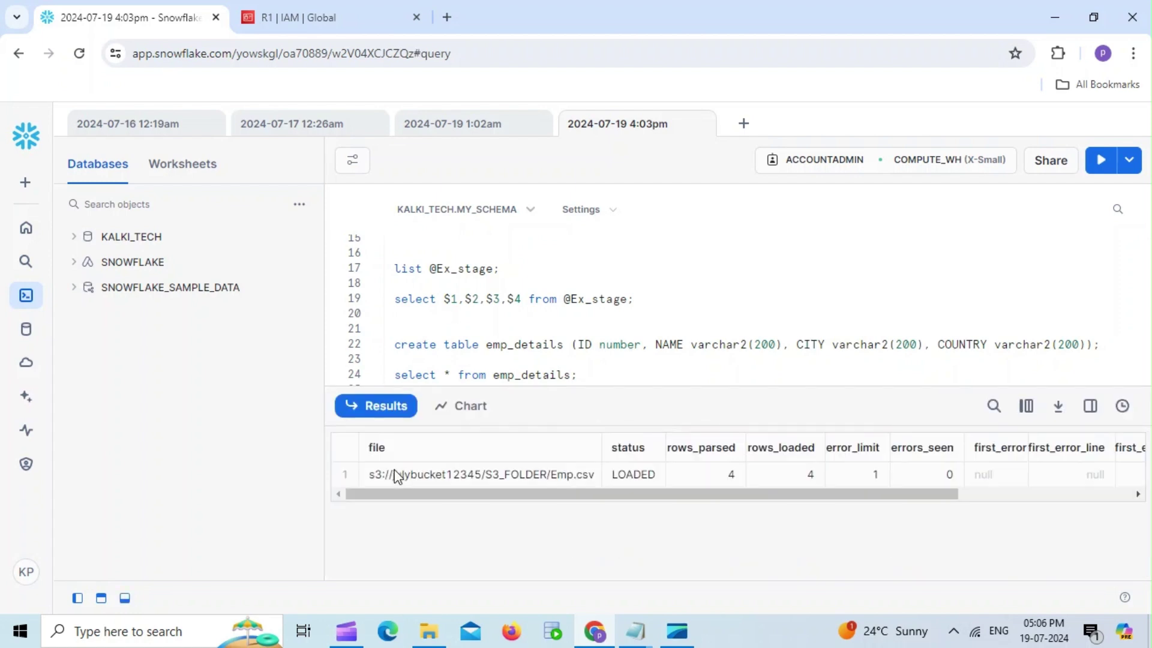
left_click(382, 410)
left_click(594, 375)
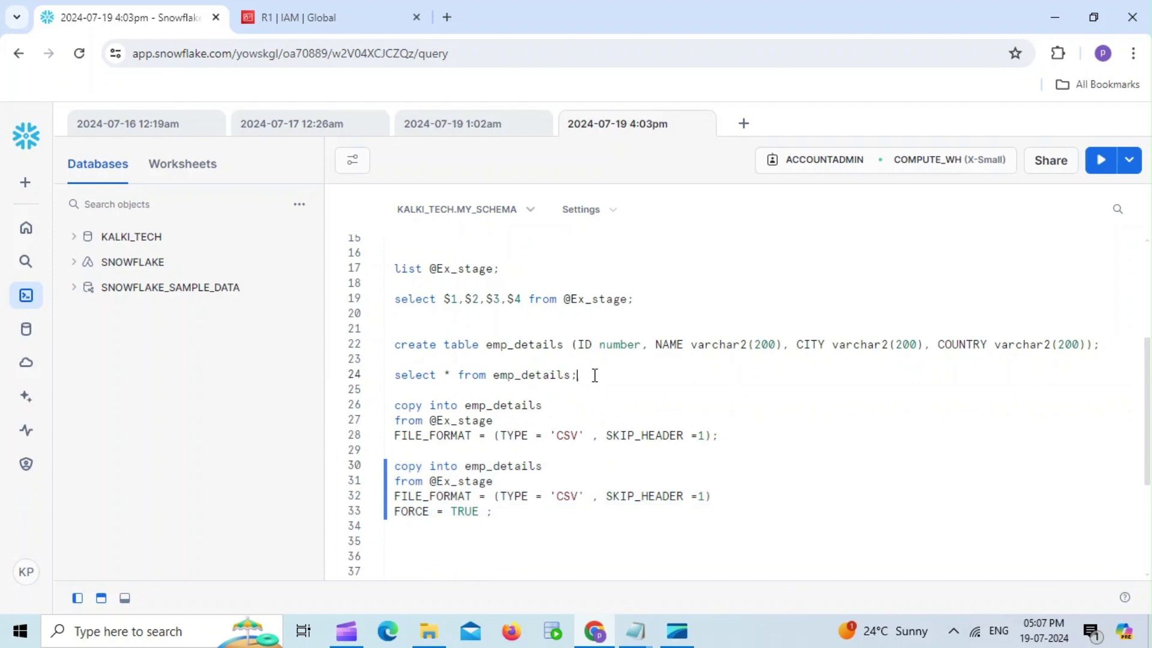
key("ctrl+Return")
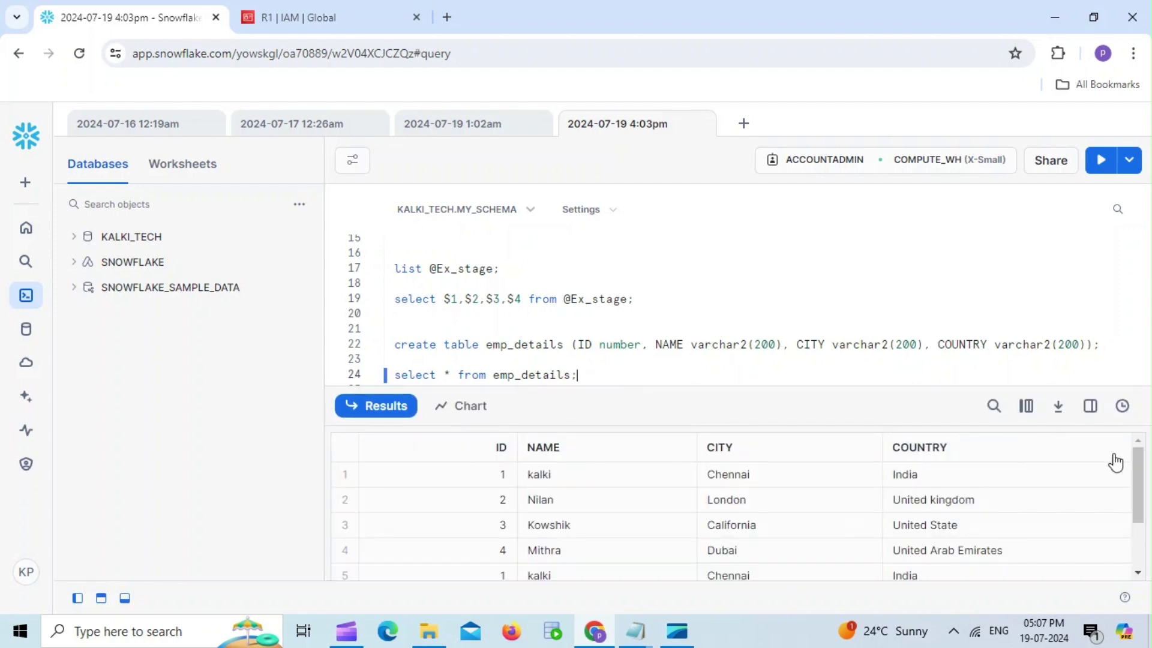
- Enlarge the query results area, check all emp_details rows for repeated records, and hide the results
left_click(511, 477)
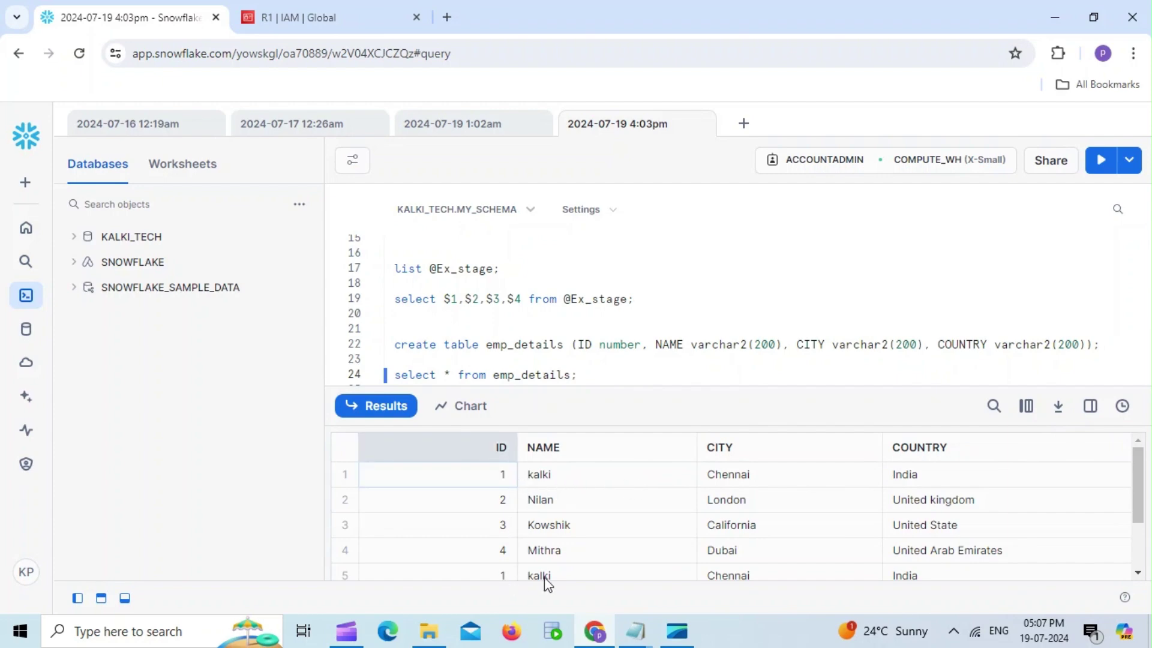
left_click(540, 575)
left_click(519, 505)
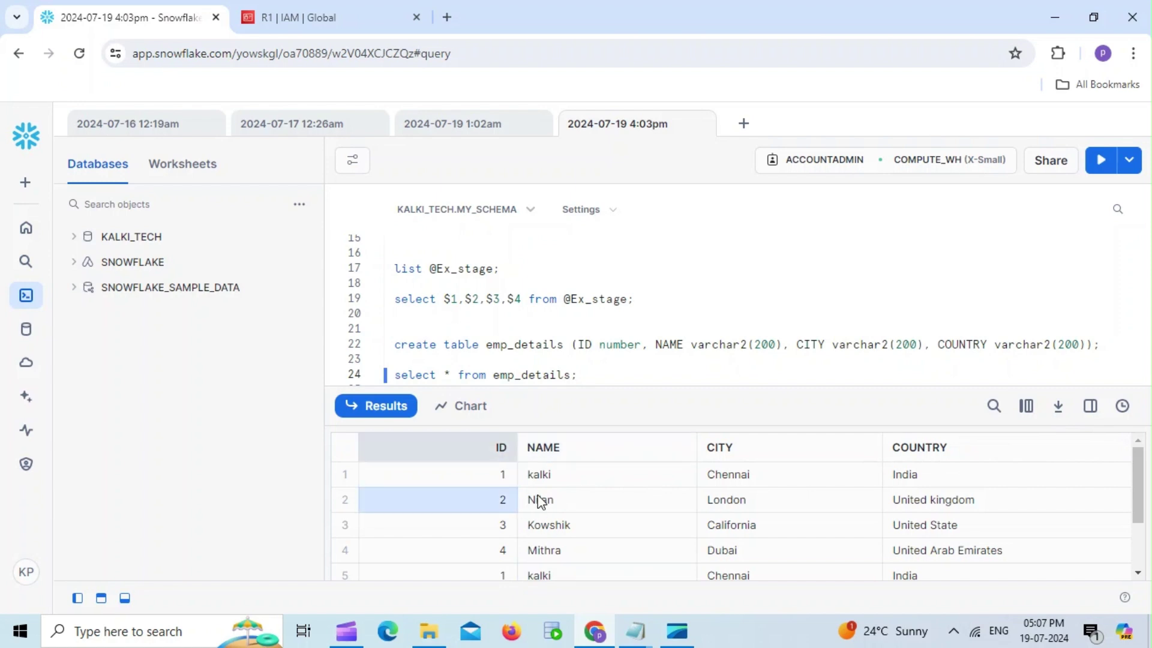
left_click_drag(539, 499, 792, 528)
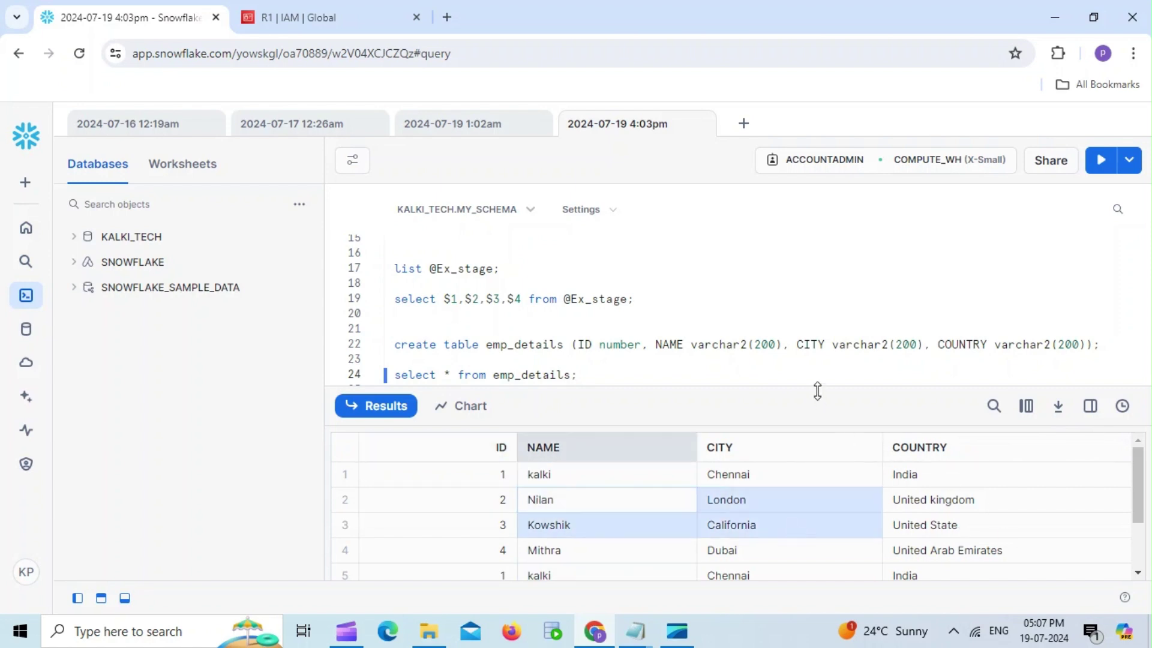
left_click_drag(817, 392, 800, 318)
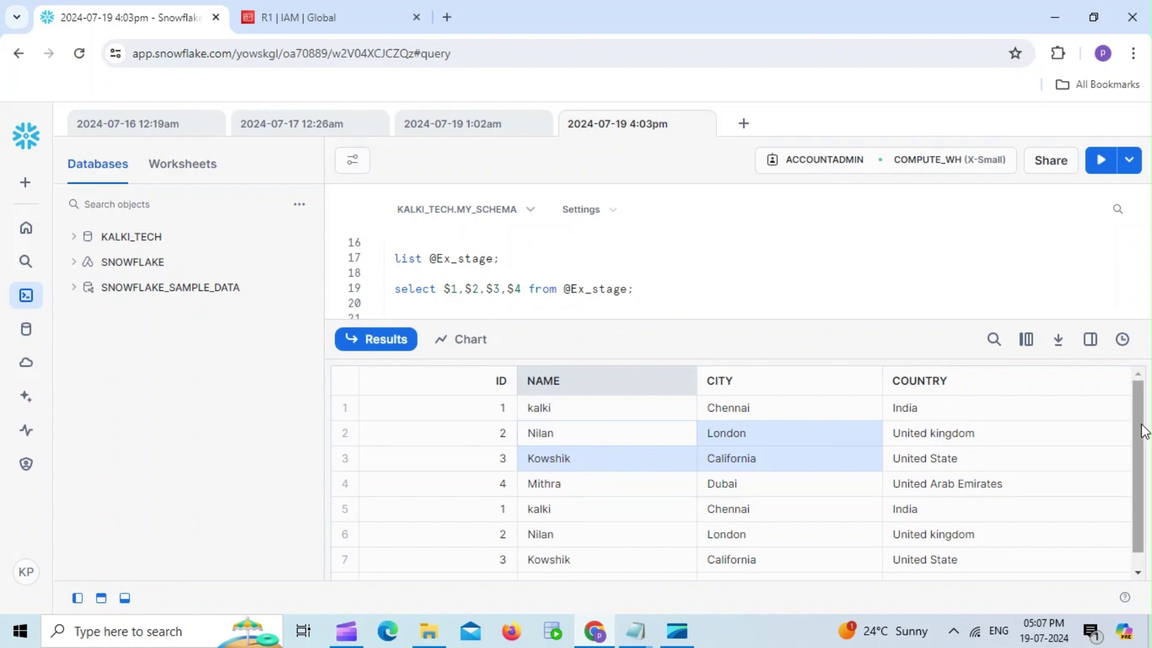
scroll(1140, 432, "down", 1)
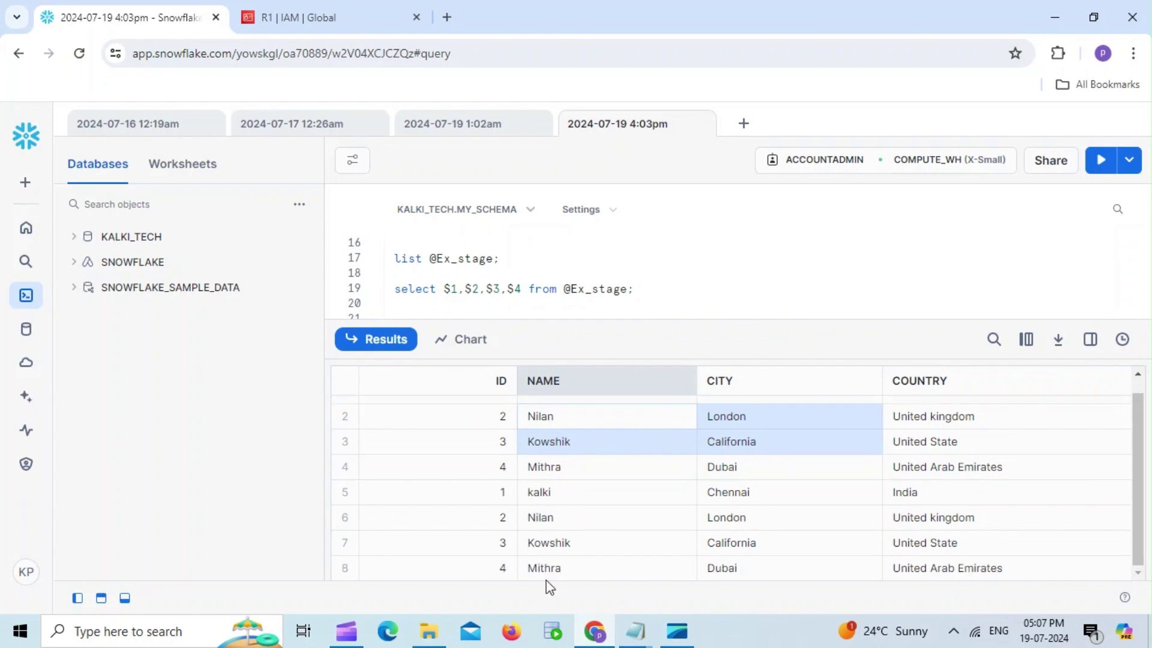
left_click(396, 346)
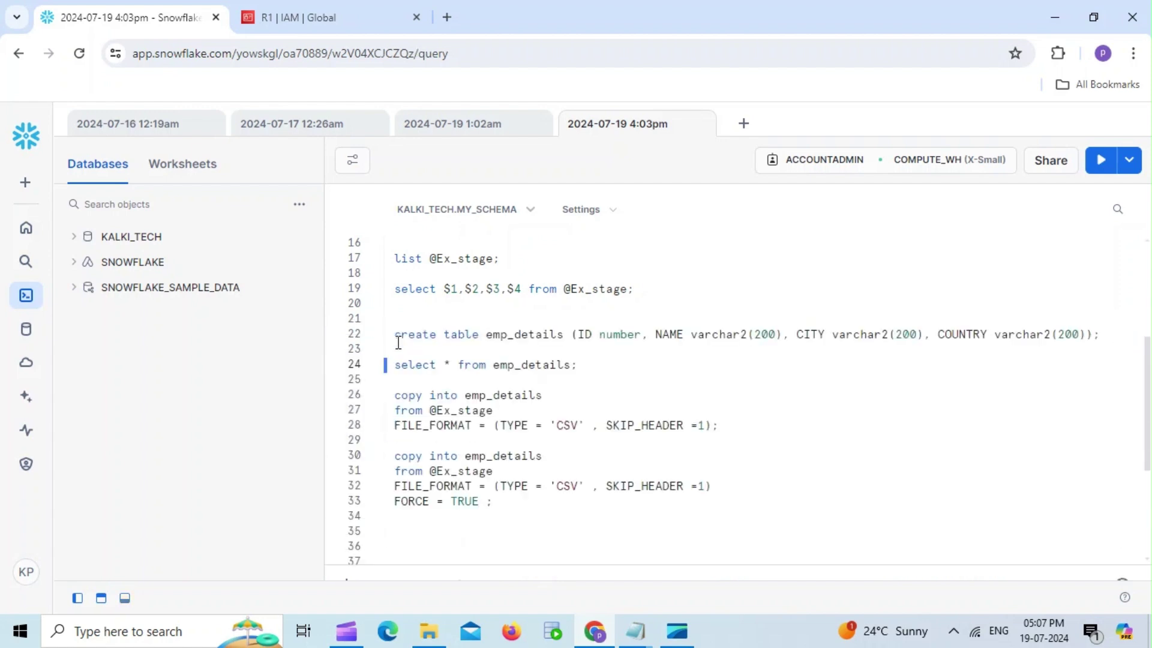
- Run select * from emp_details again to check the table's rows after the FORCE = TRUE load, and hide the results
left_click(513, 503)
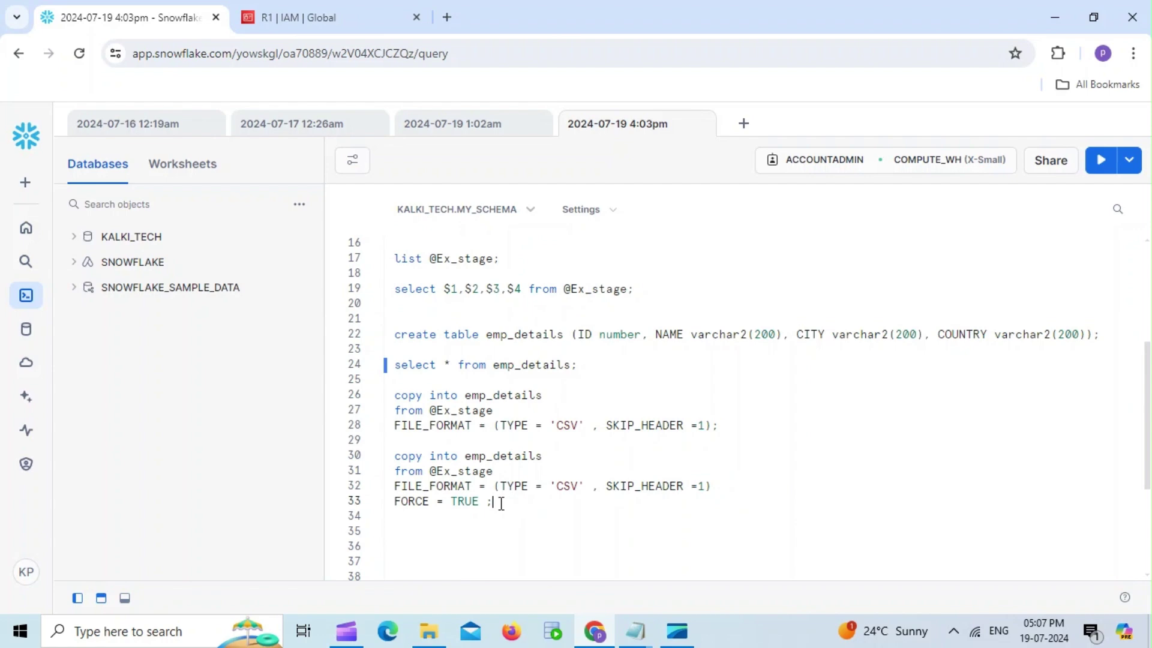
key("Return")
left_click(564, 365)
key("ctrl+Return")
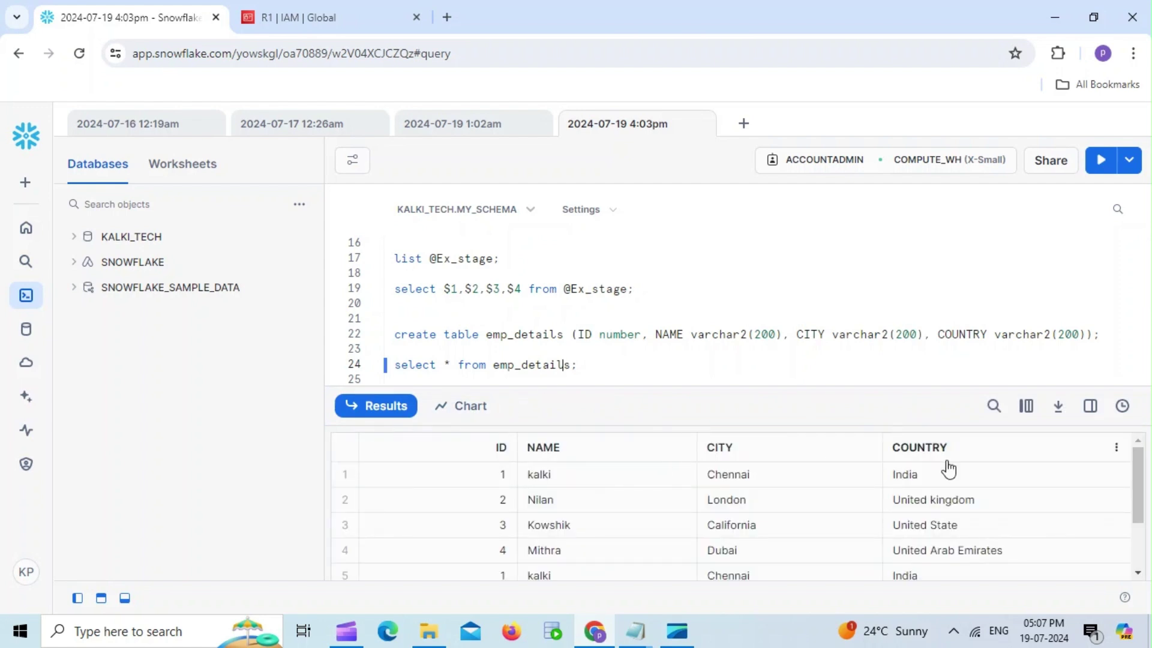
mouse_move(1143, 498)
left_mouse_down()
mouse_move(1143, 522)
mouse_move(1141, 485)
left_mouse_up()
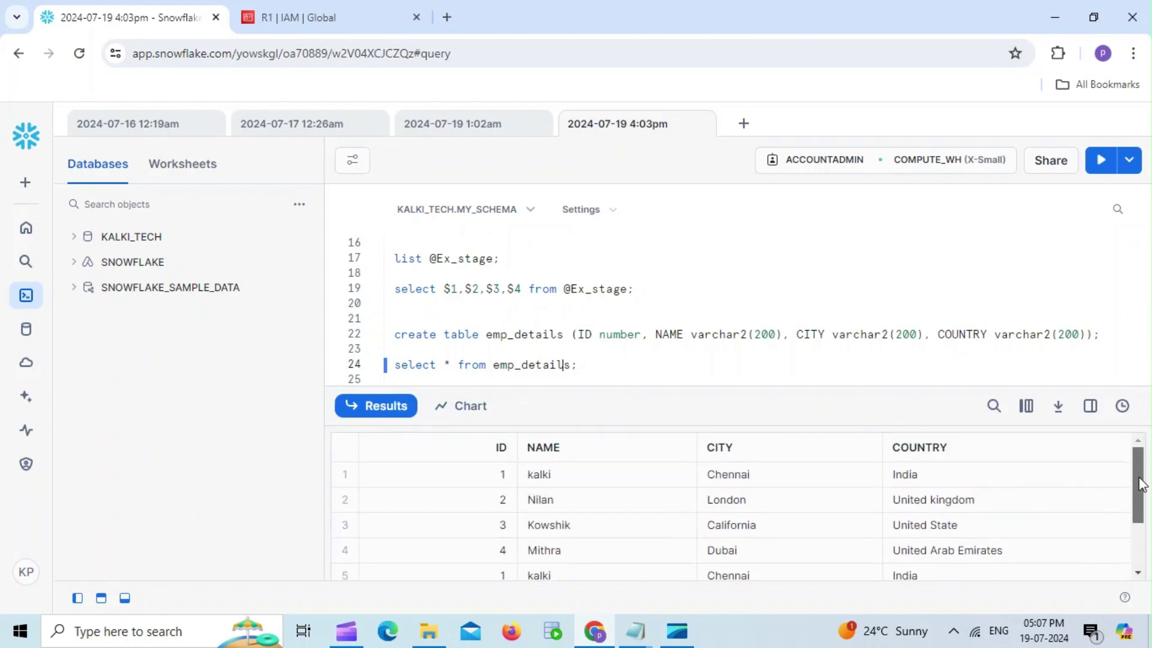
left_click(402, 412)
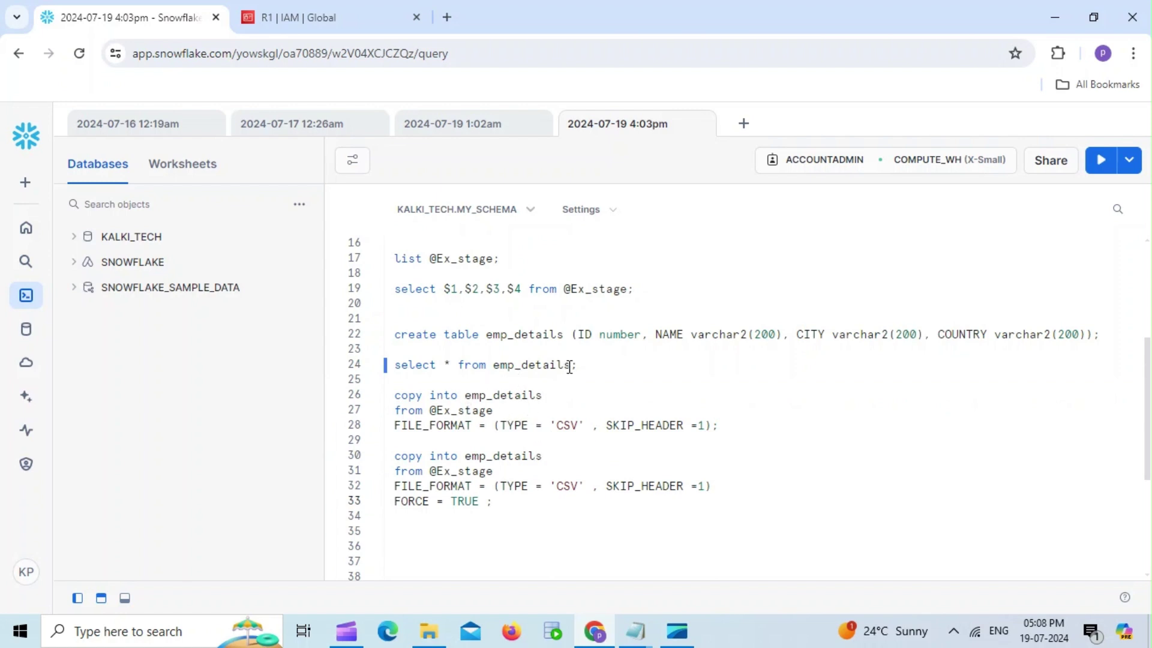
- Query the whole emp_details table once more with the select statement on line 24 and close its results
left_click(579, 290)
key("ctrl+Return")
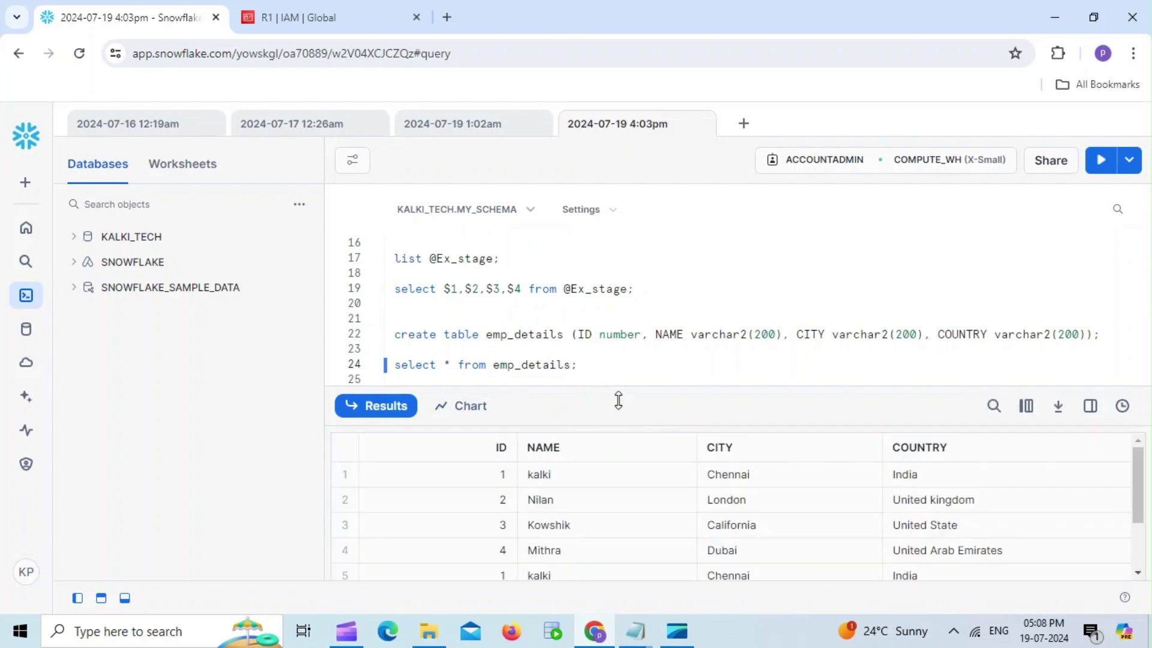
left_click(599, 364)
left_click(387, 406)
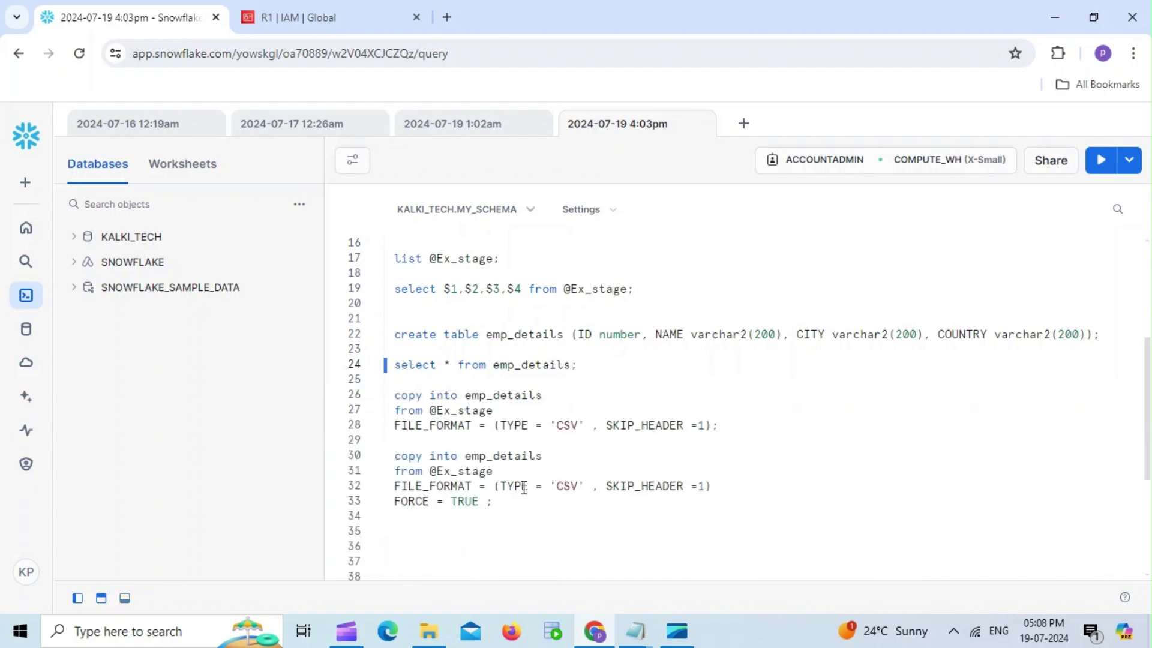